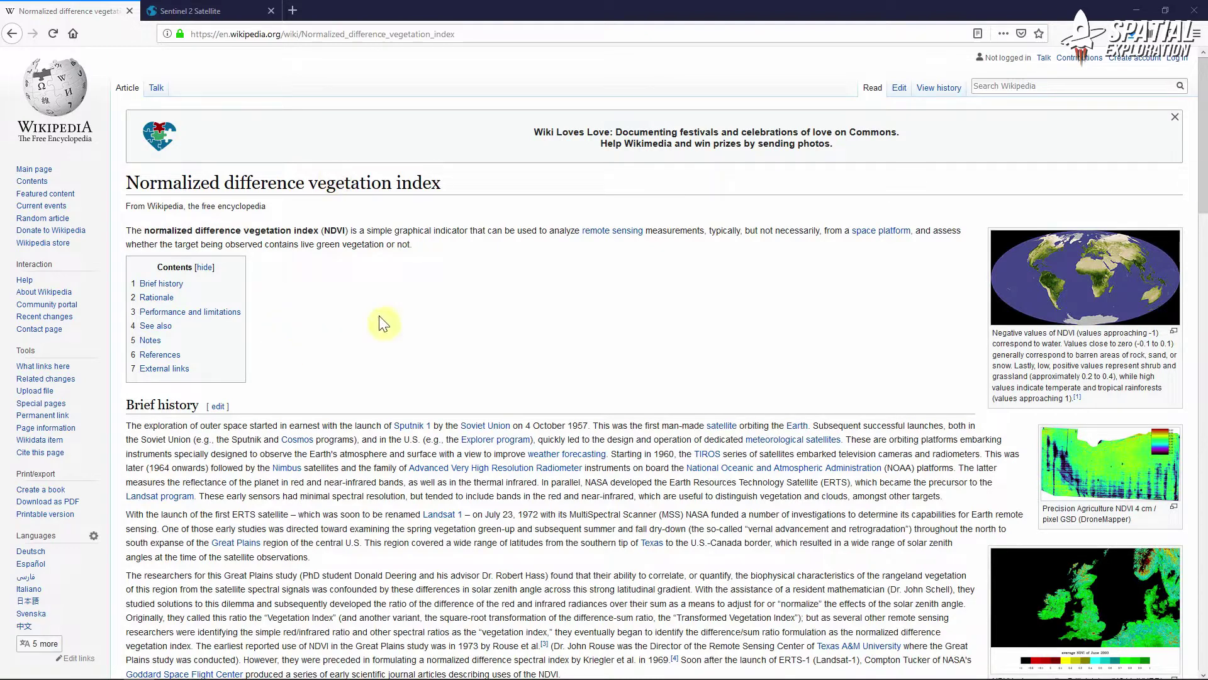
# Step: Read down the NDVI article through Rationale and Performance and limitations, then move to the Sentinel 2 Satellite page
pyautogui.scroll(-4, 432, 340)
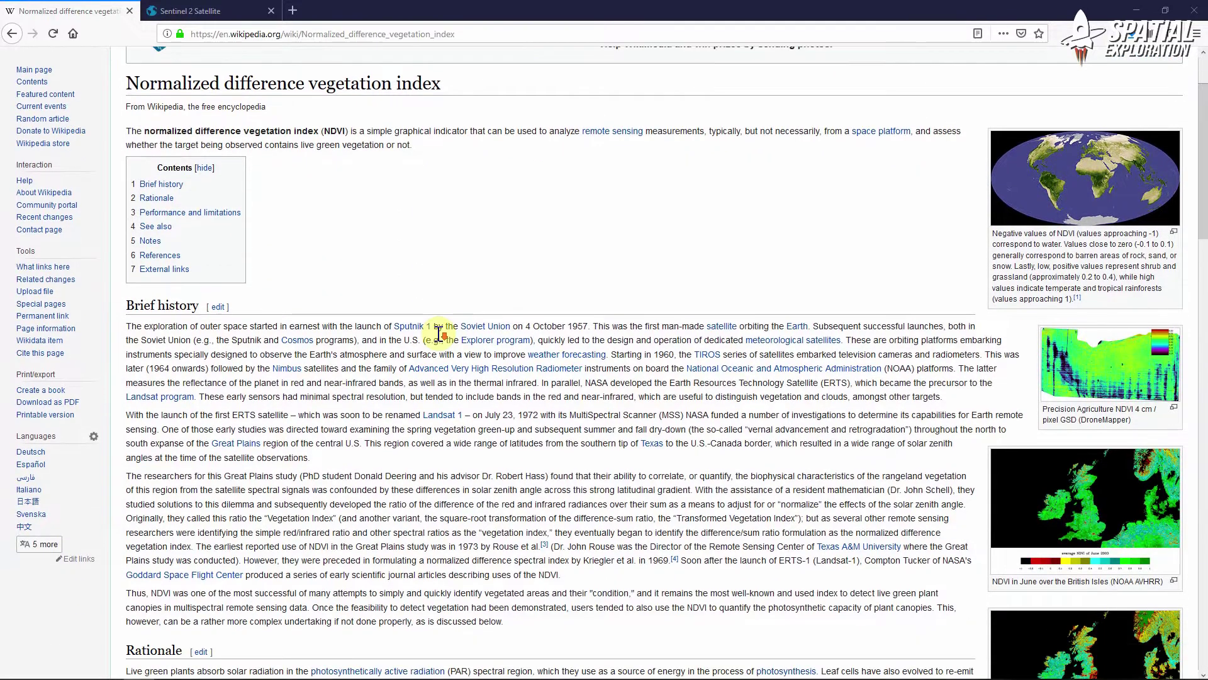
pyautogui.scroll(-1, 439, 334)
pyautogui.scroll(-5, 434, 335)
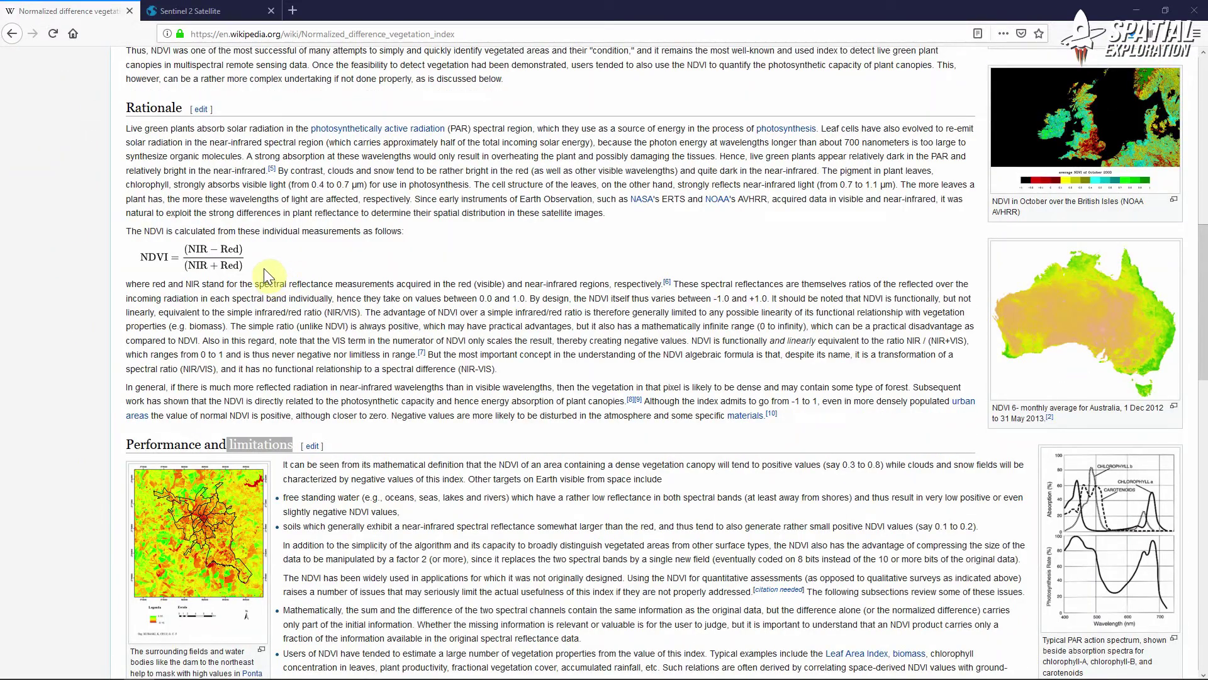
pyautogui.click(263, 270)
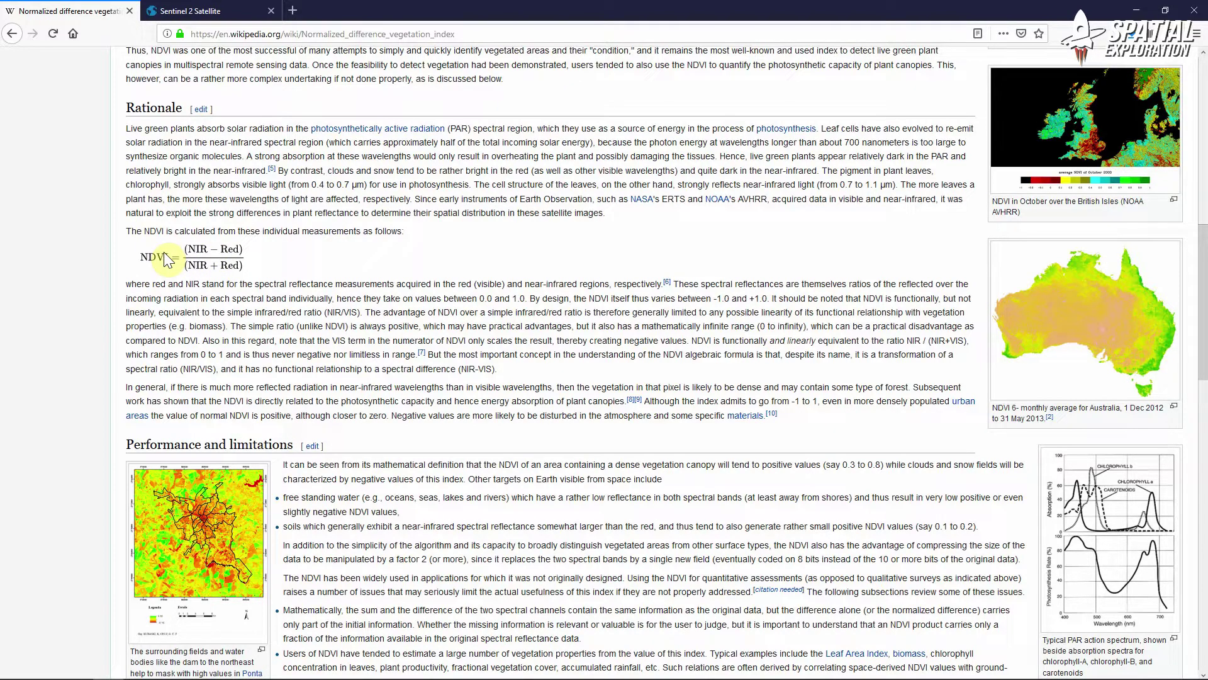
pyautogui.scroll(-4, 327, 378)
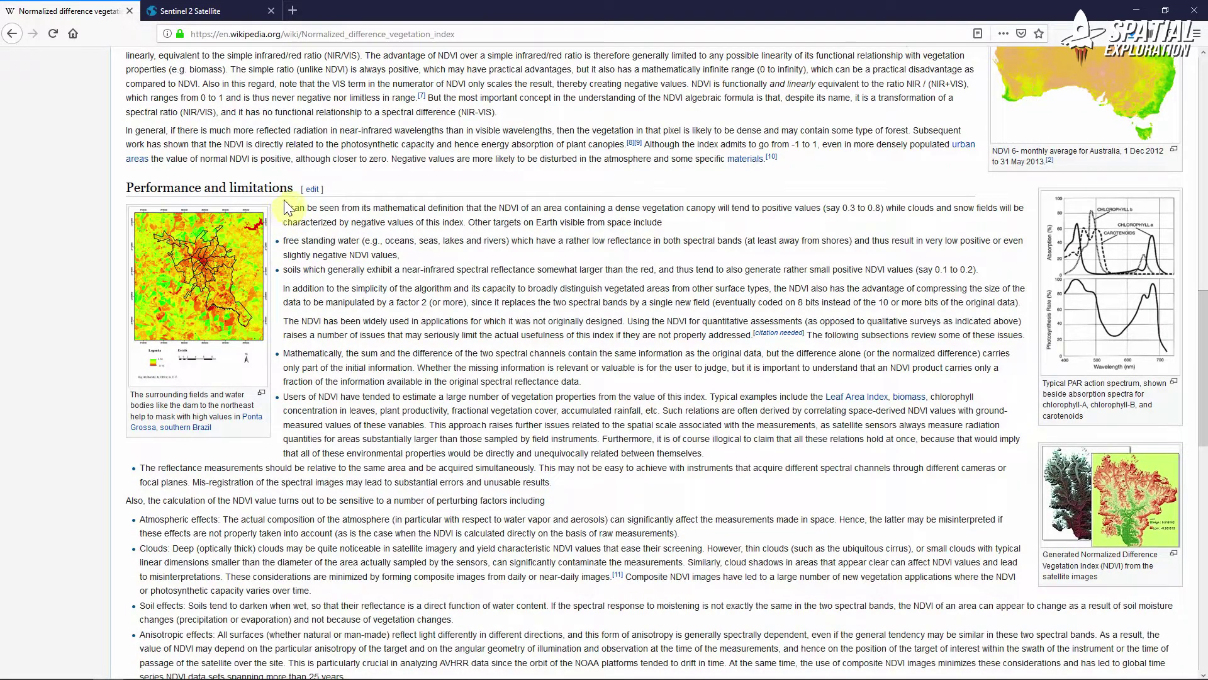
pyautogui.click(170, 12)
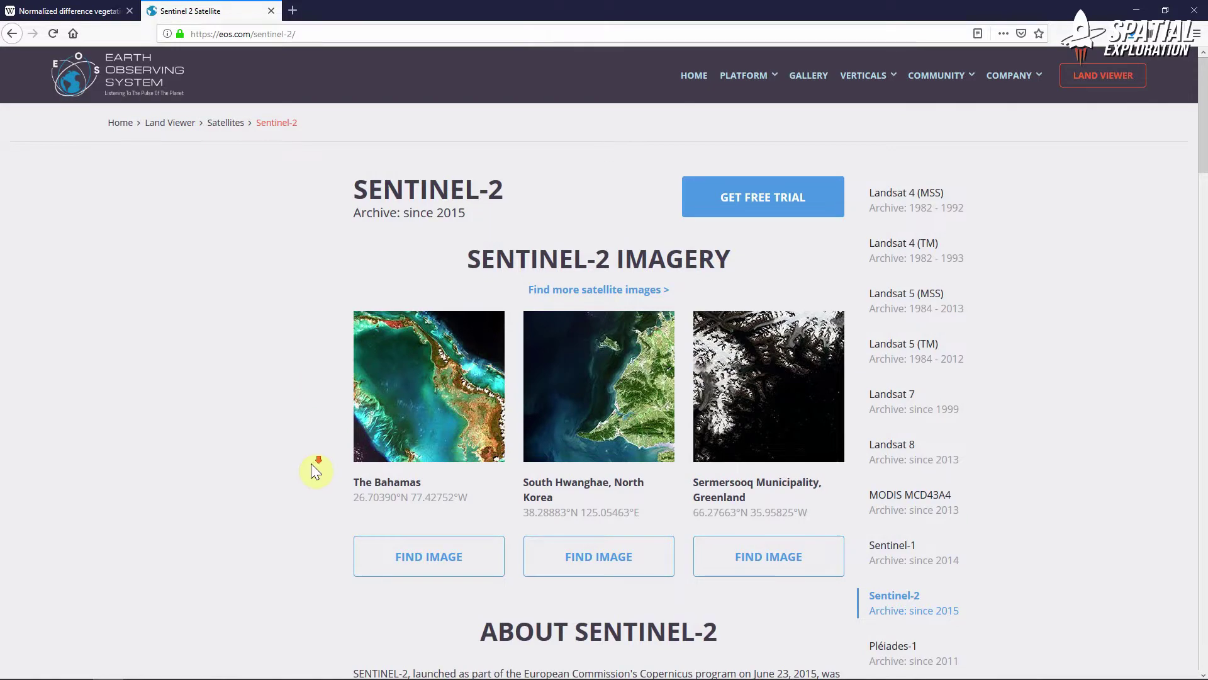
# Step: Scroll the EOS Sentinel-2 page down to its characteristics and Sentinel-2 Bands table
pyautogui.scroll(-10, 308, 472)
pyautogui.scroll(-15, 303, 479)
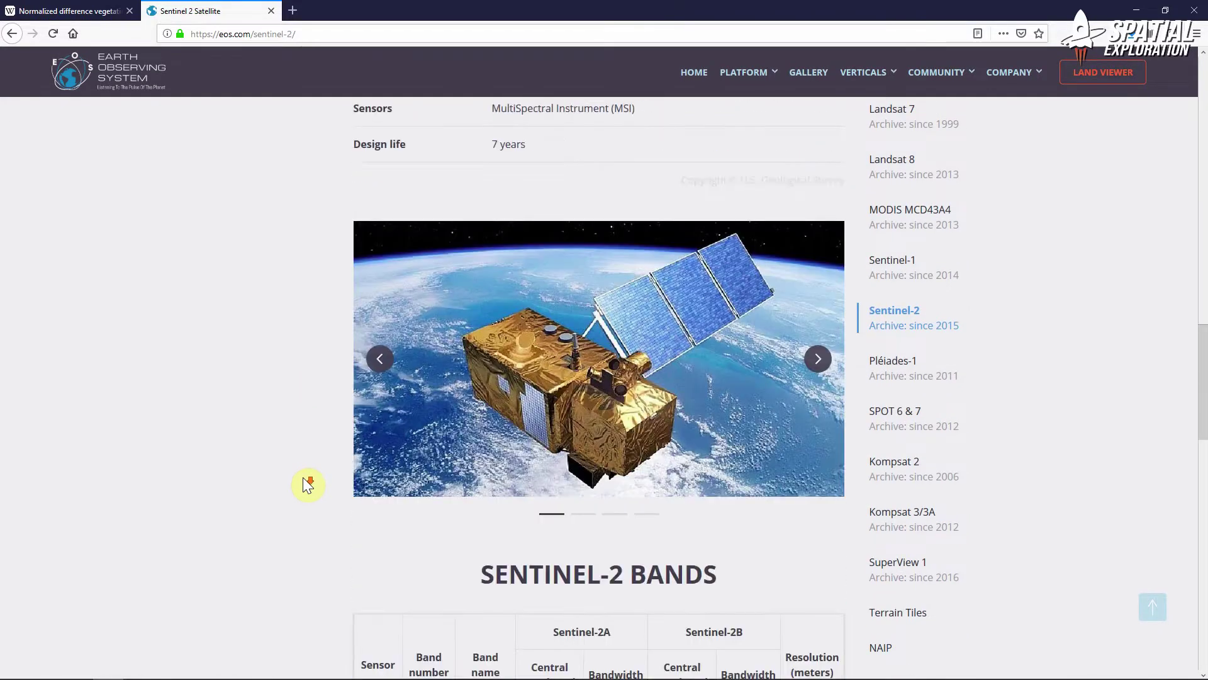
pyautogui.scroll(-2, 326, 327)
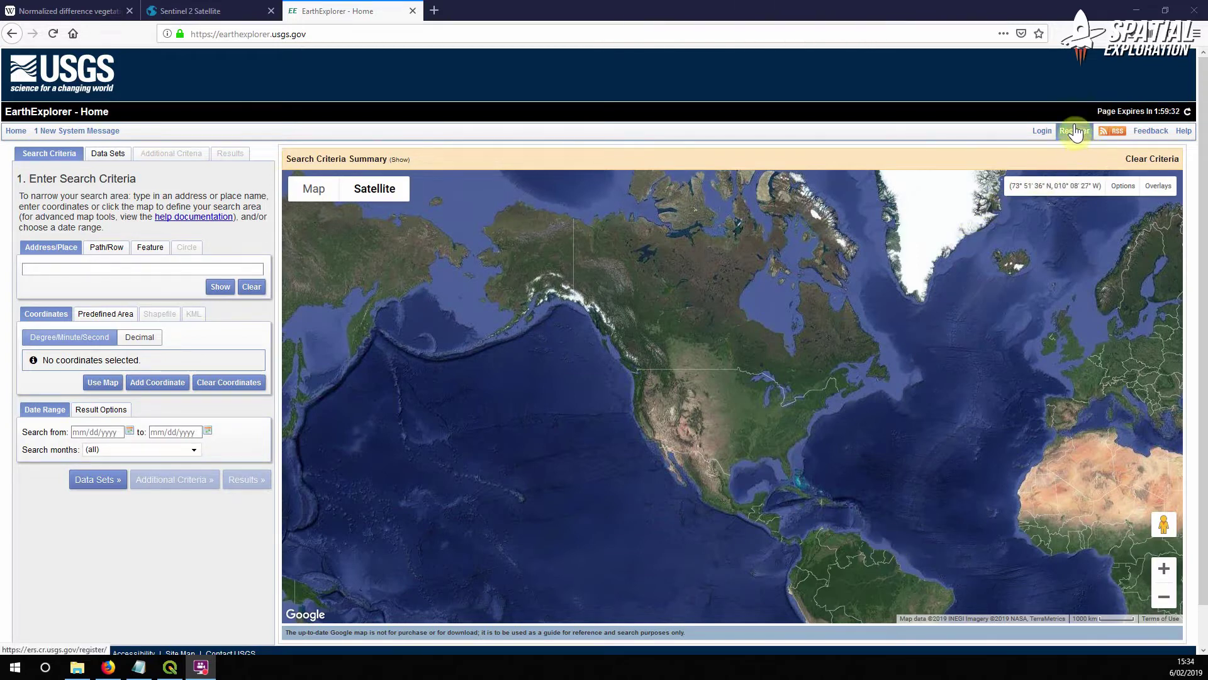
# Step: Log in to EarthExplorer with the saved account, then zoom and pan the map to south-west Western Australia
pyautogui.click(1042, 132)
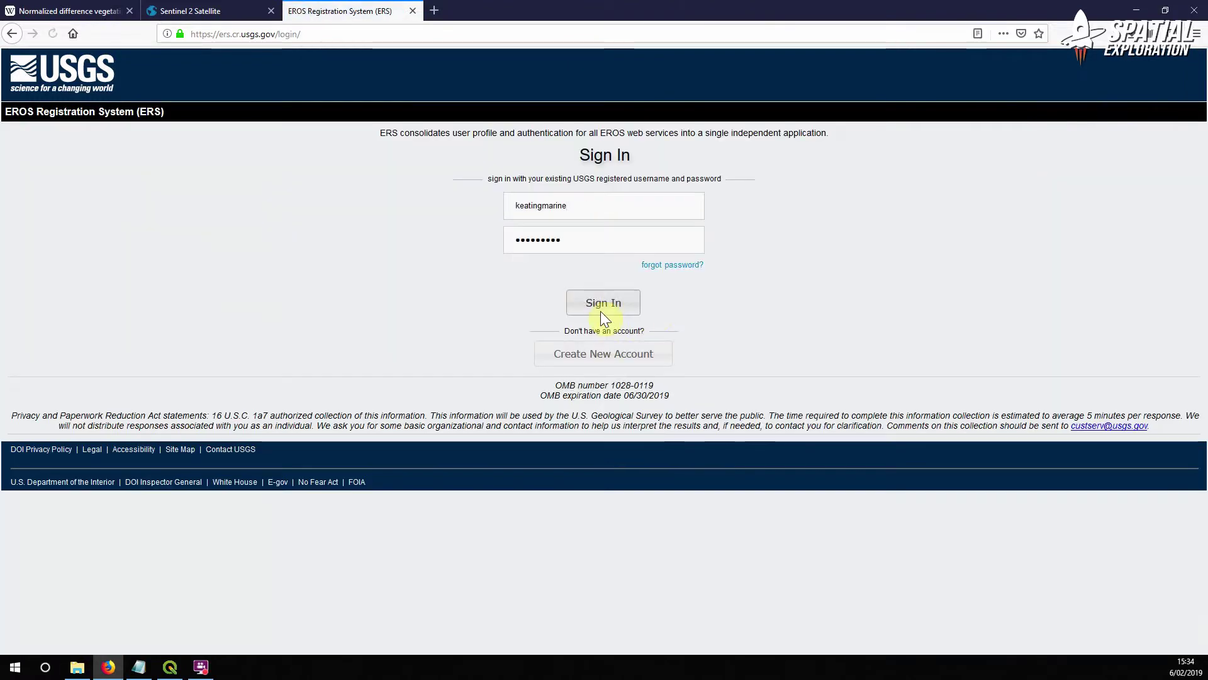
pyautogui.click(603, 309)
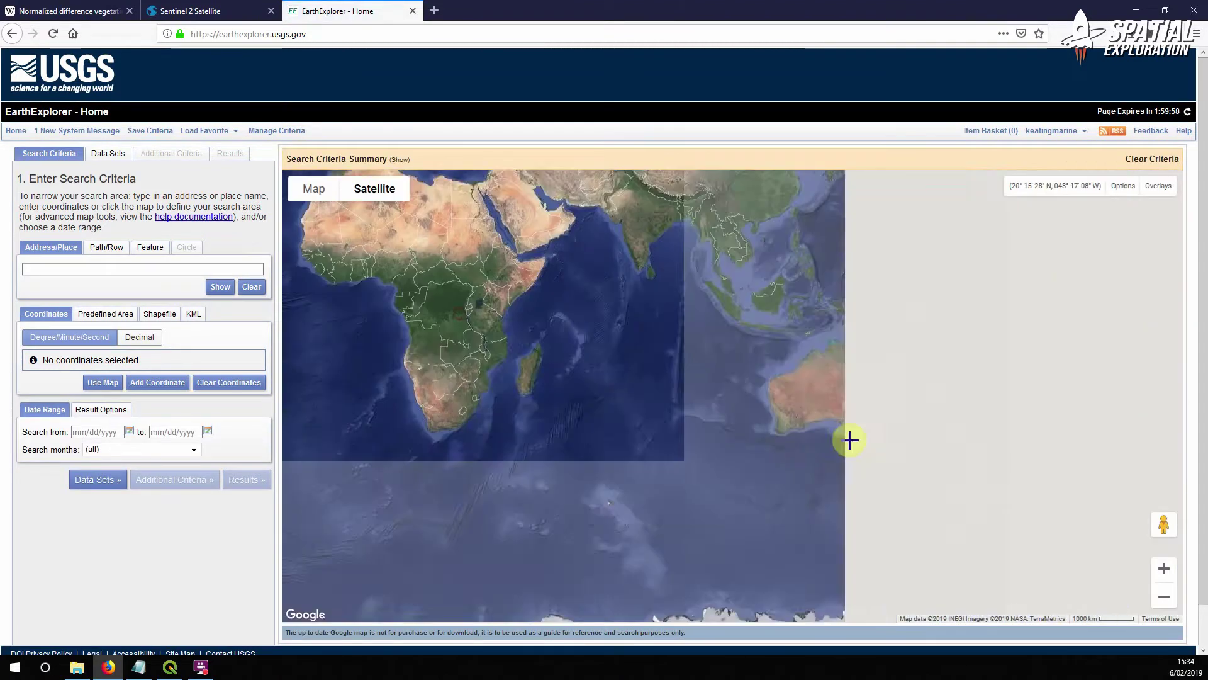
pyautogui.scroll(2, 418, 332)
pyautogui.moveTo(418, 332); pyautogui.dragTo(603, 420)
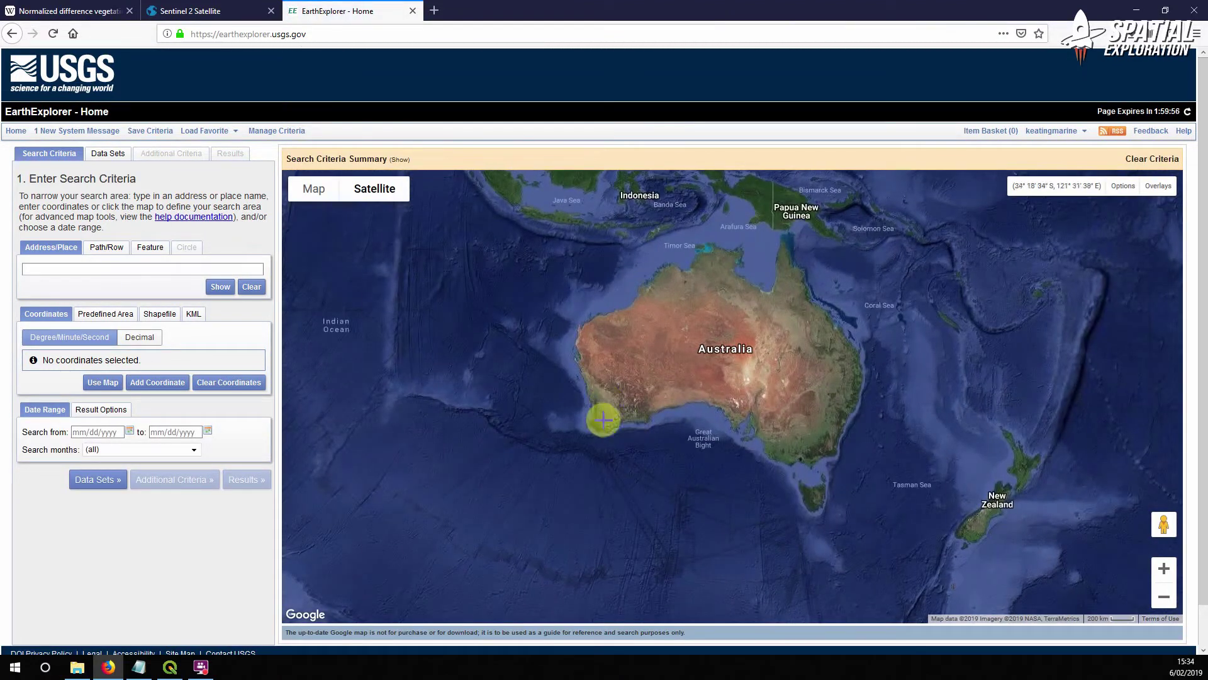
pyautogui.scroll(3, 603, 420)
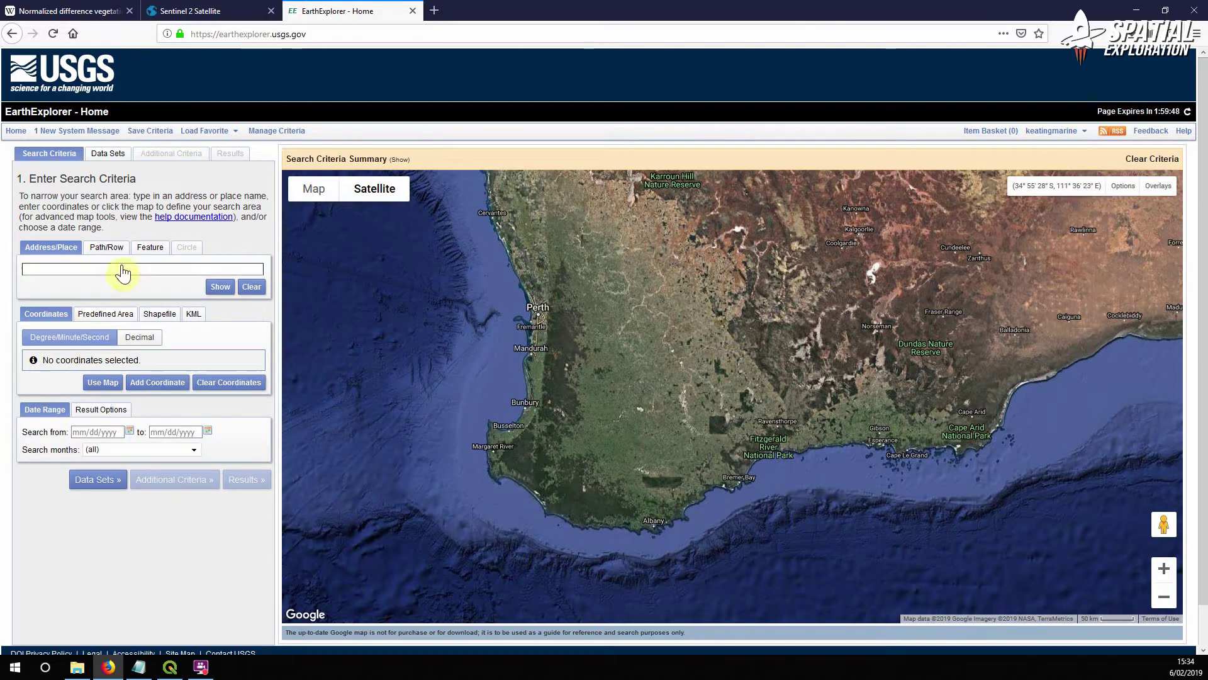
# Step: Clear the coordinates and place four corners enclosing south-west Western Australia as the search area
pyautogui.click(102, 382)
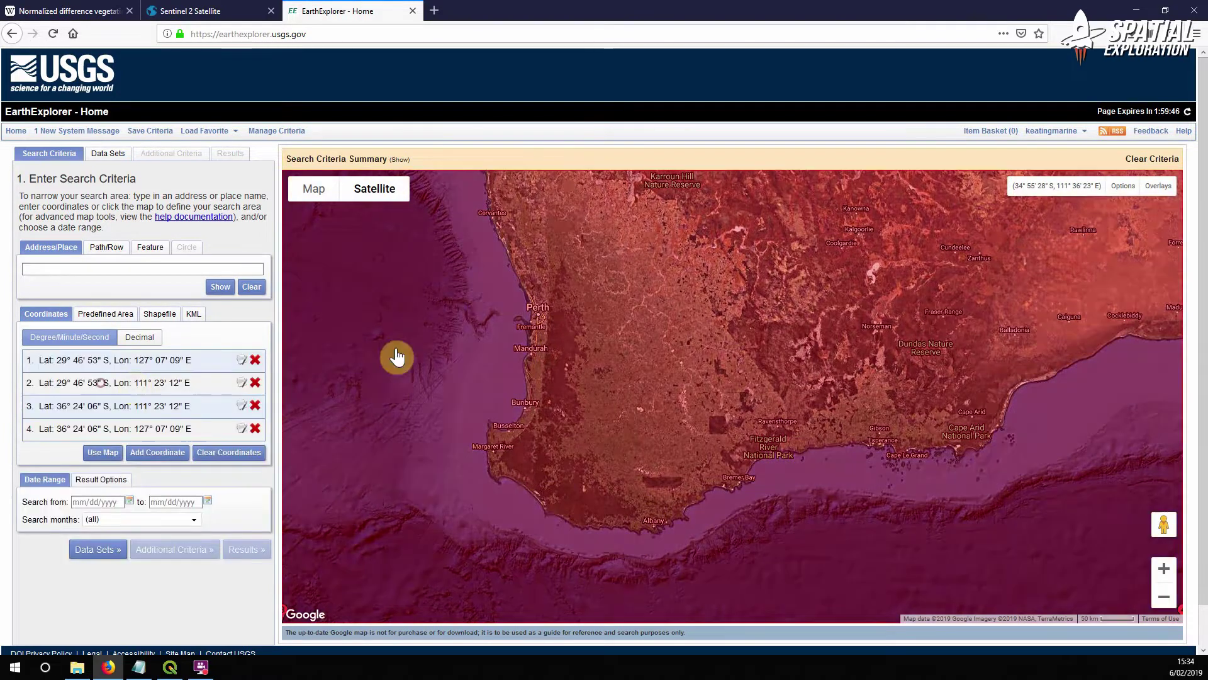
pyautogui.click(223, 452)
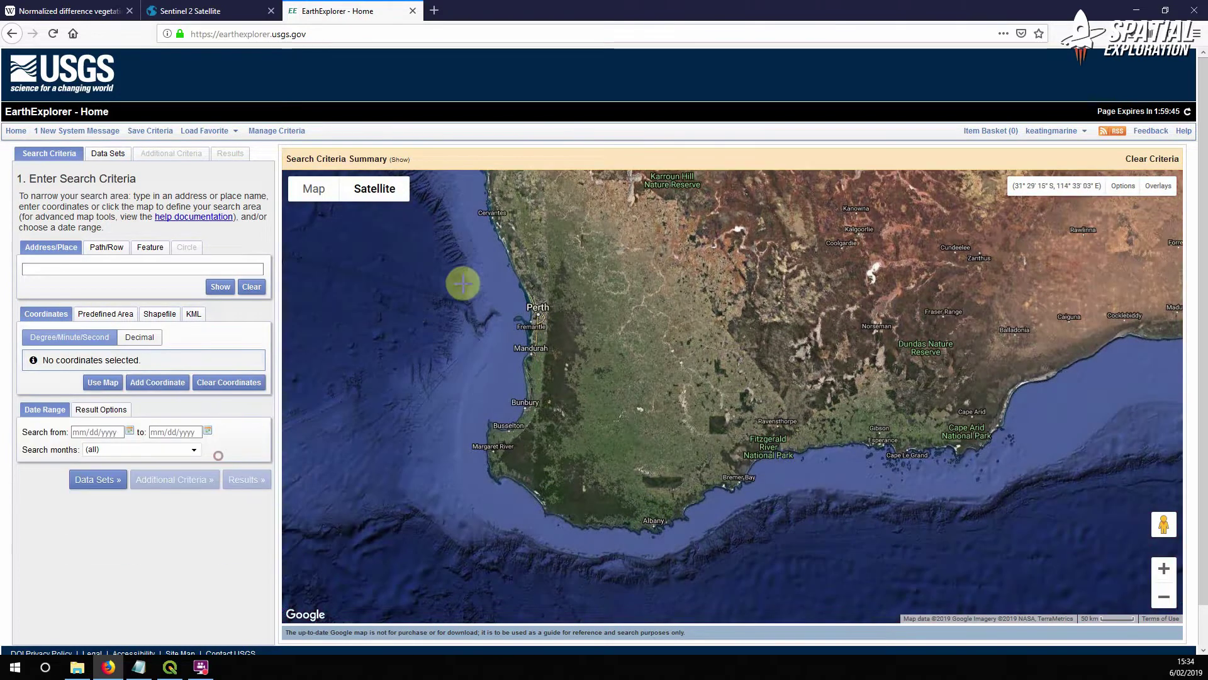
pyautogui.click(420, 282)
pyautogui.click(710, 275)
pyautogui.click(742, 566)
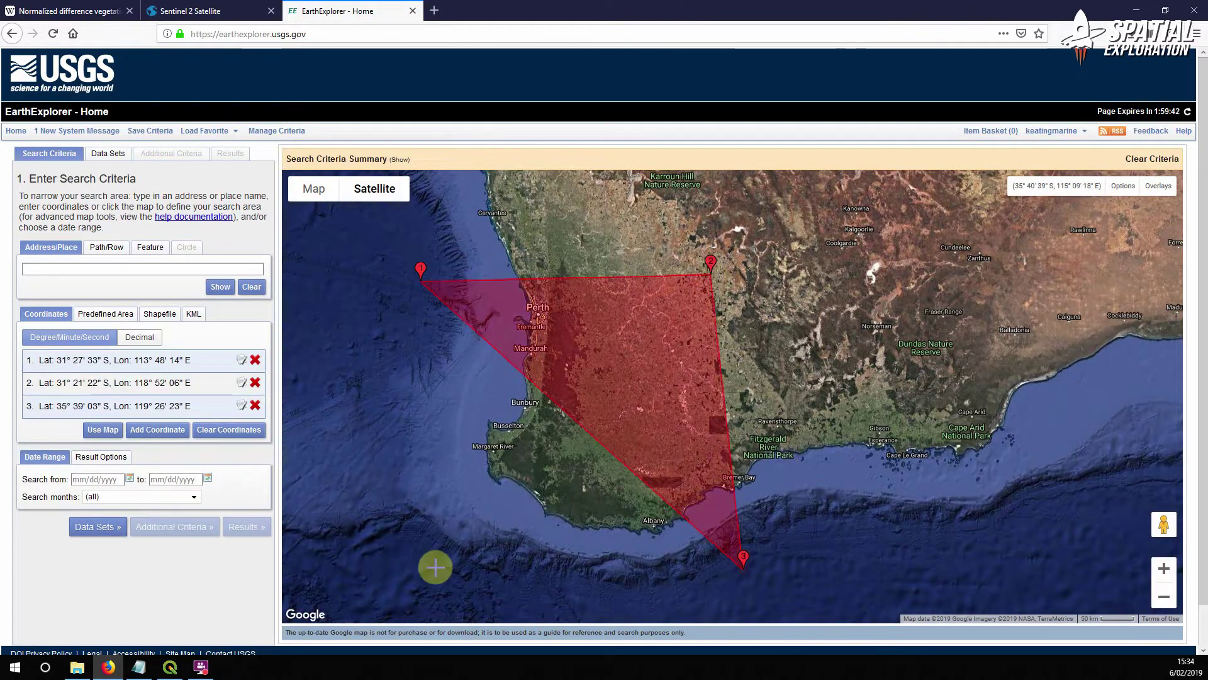
pyautogui.click(414, 564)
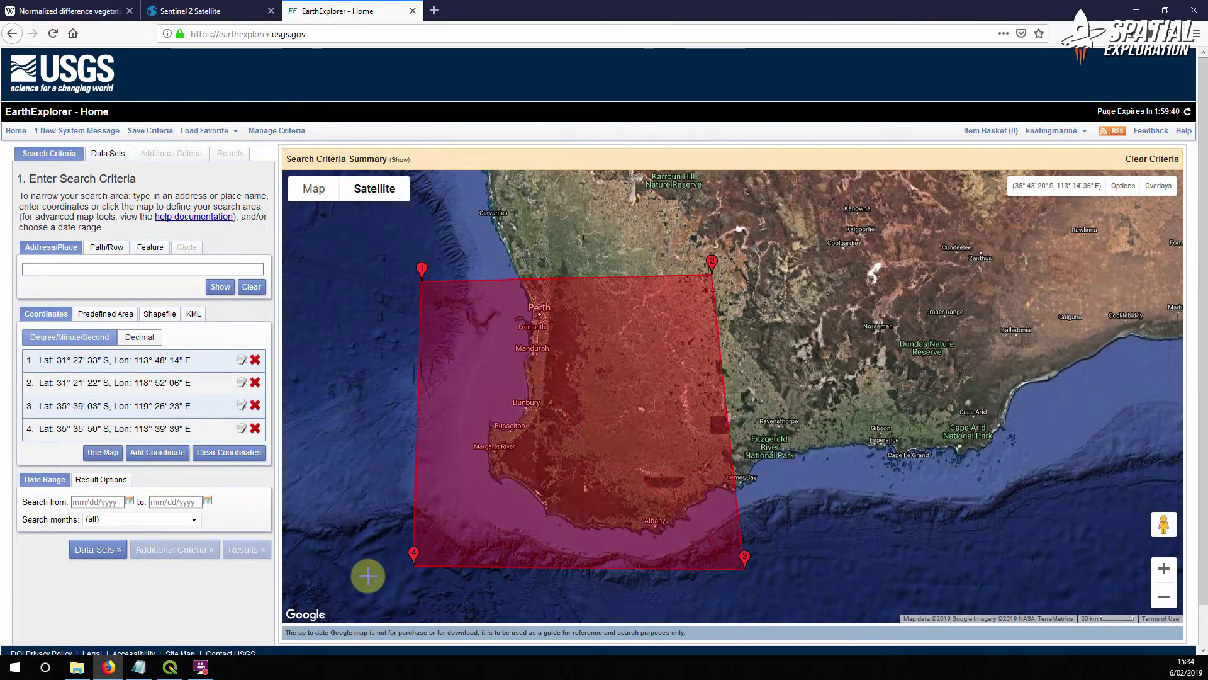
# Step: Set the search date range from 07/01/2018 to 07/11/2018
pyautogui.click(130, 502)
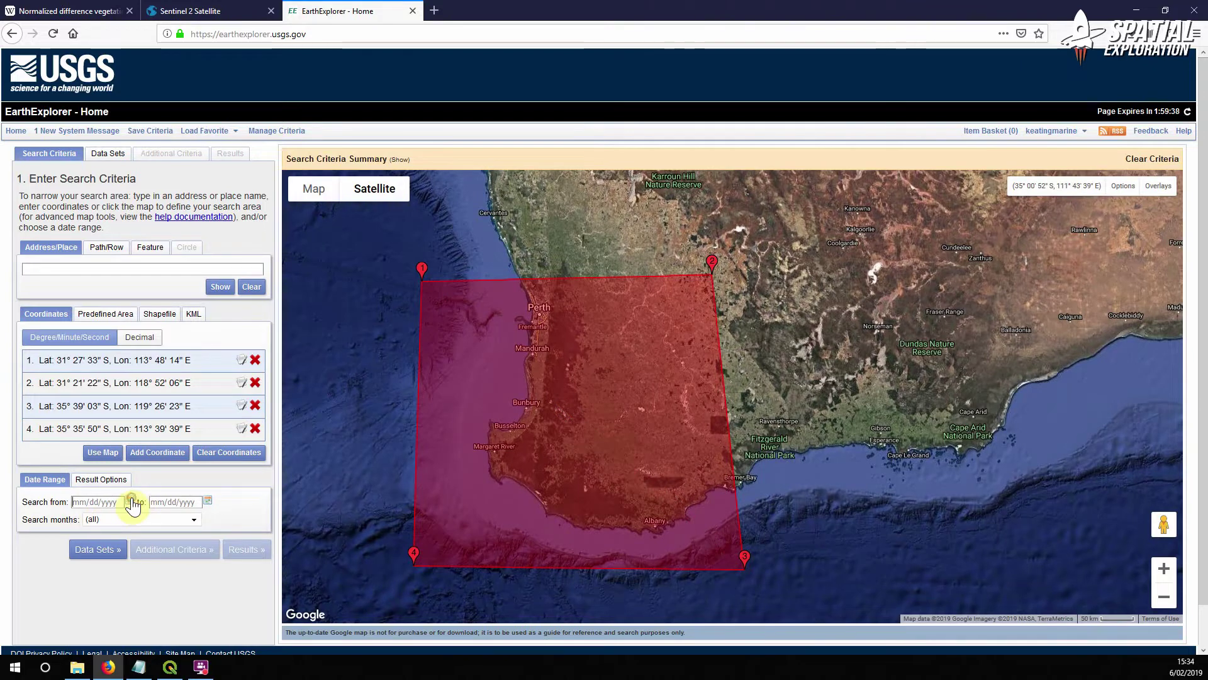
pyautogui.click(169, 520)
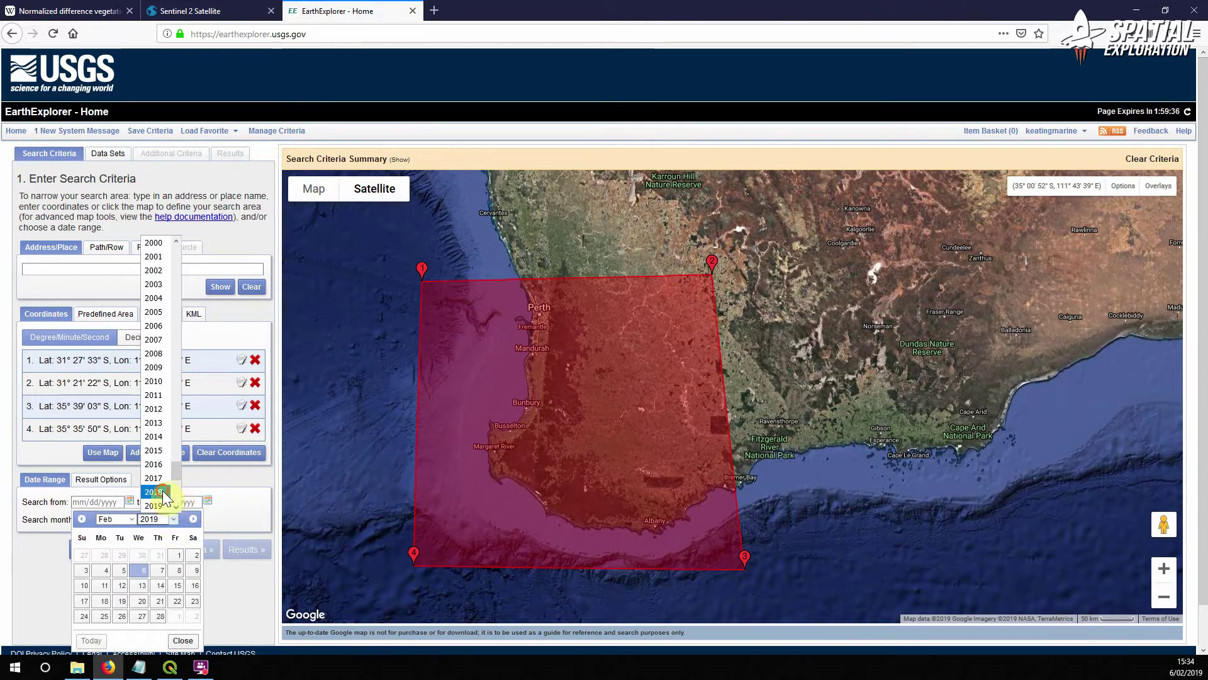
pyautogui.click(163, 489)
pyautogui.click(130, 518)
pyautogui.click(112, 437)
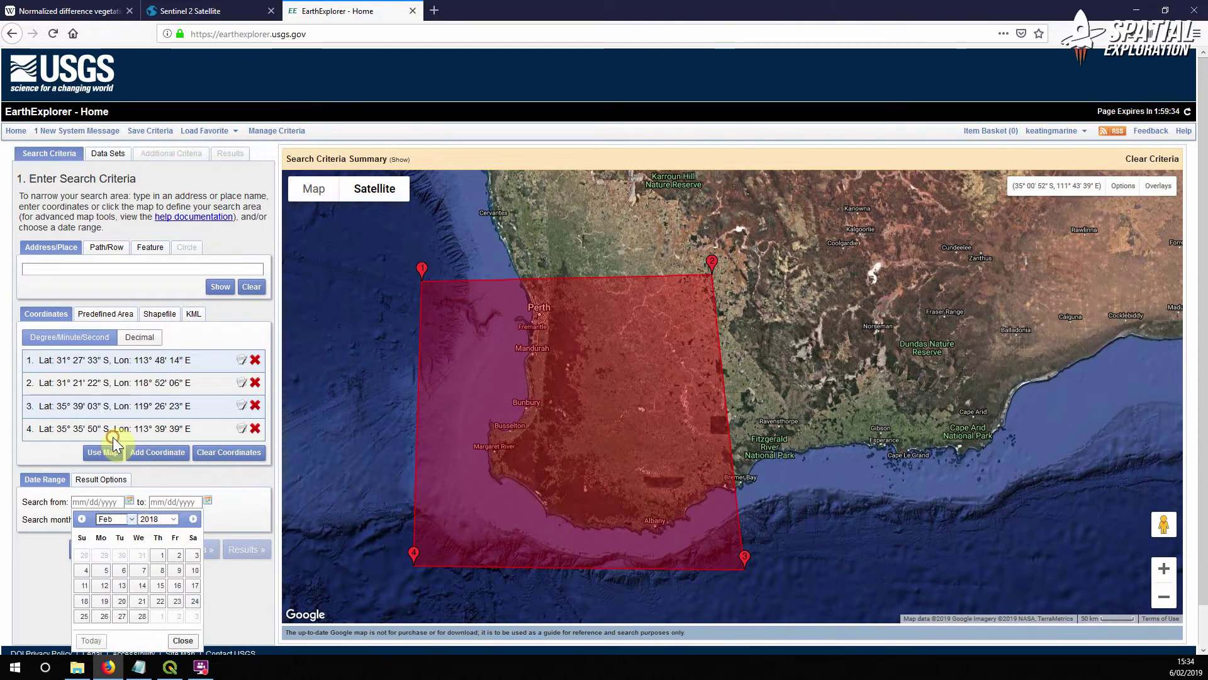
pyautogui.click(84, 555)
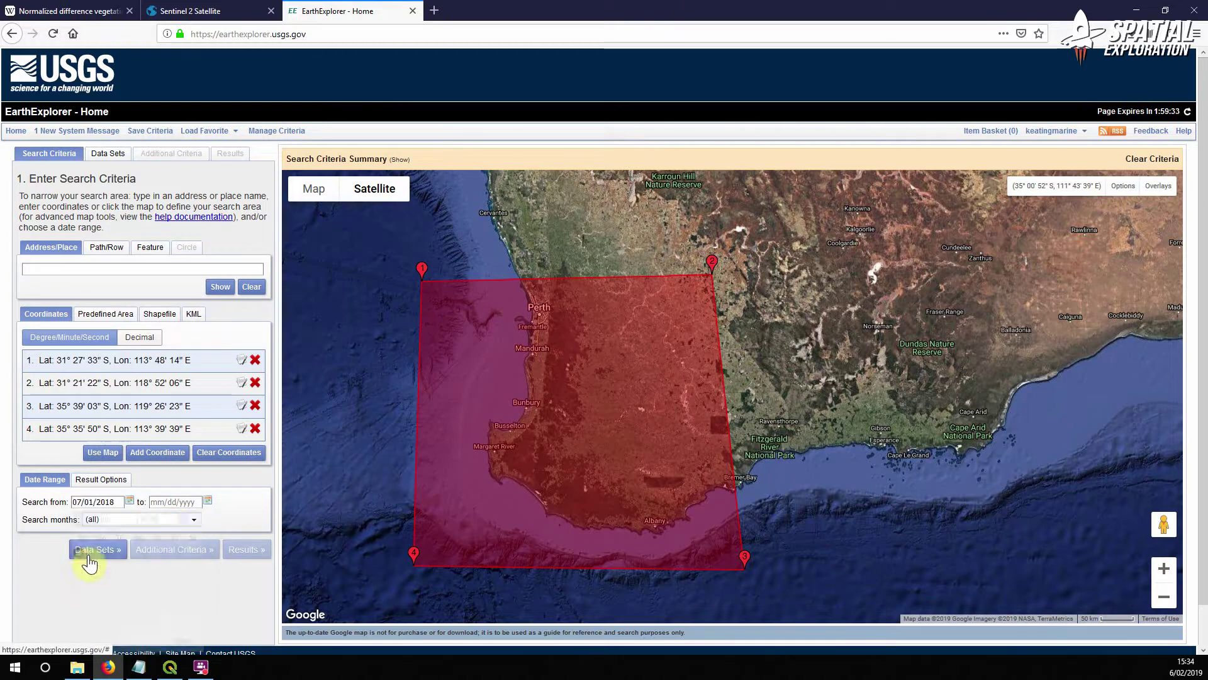
pyautogui.click(207, 502)
pyautogui.click(235, 518)
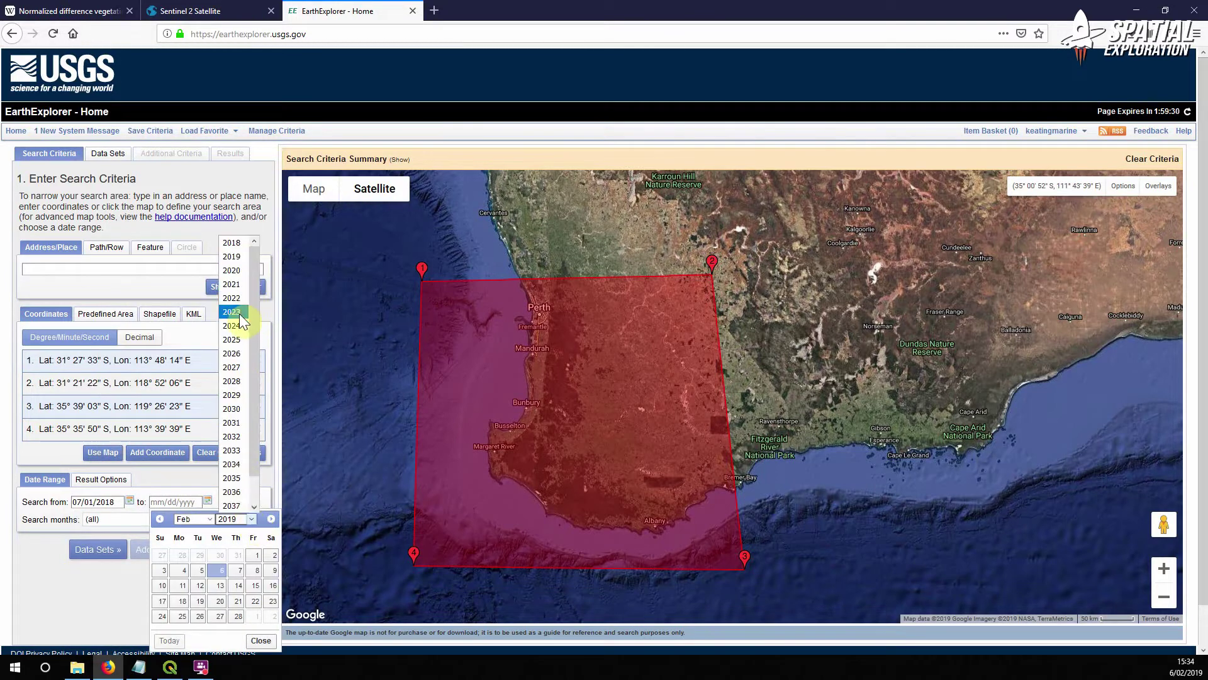
pyautogui.click(232, 242)
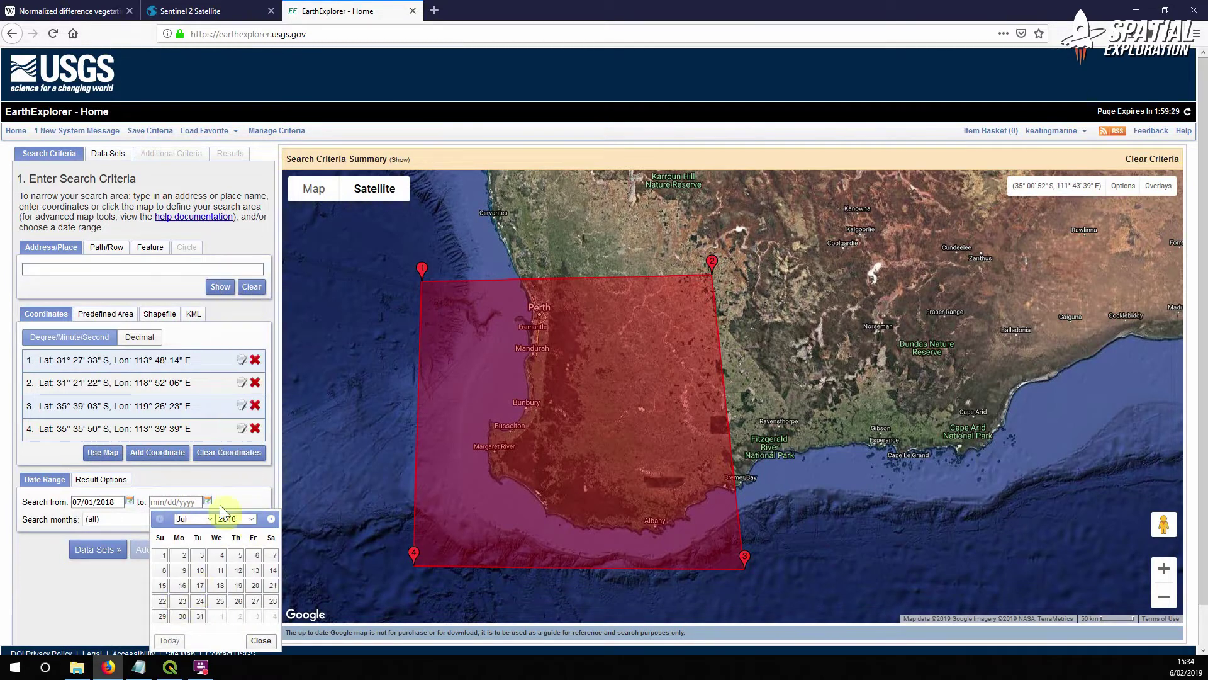
pyautogui.click(218, 572)
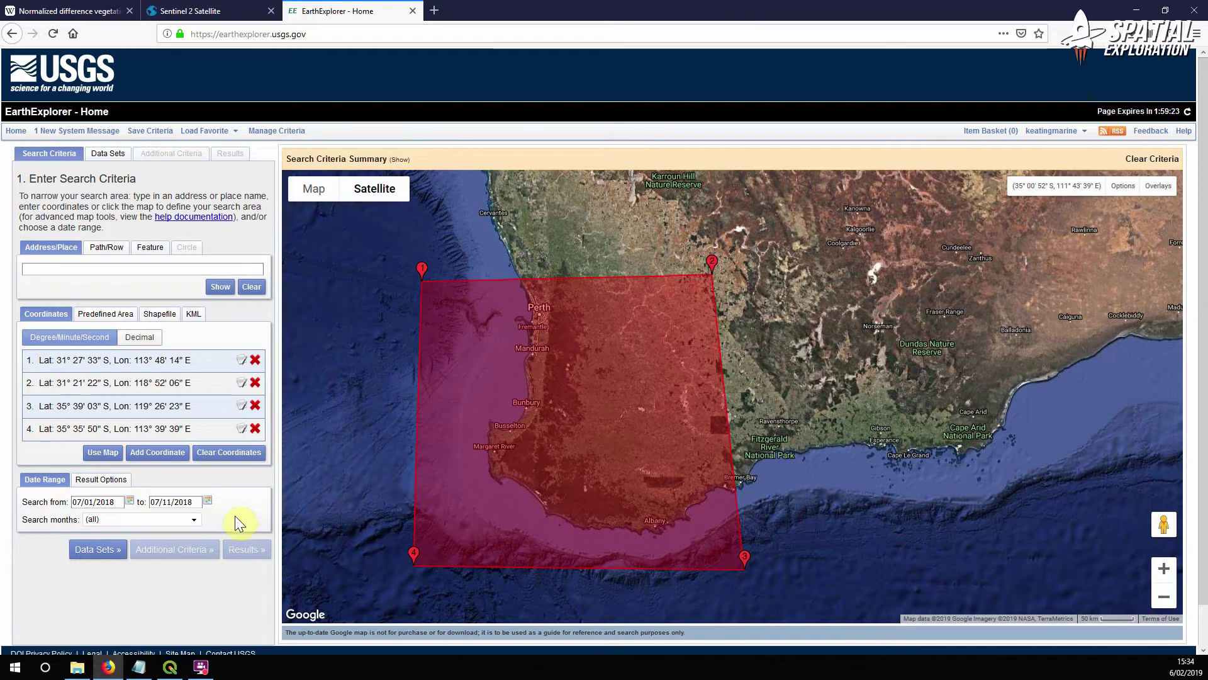
# Step: Choose Sentinel-2 under the Sentinel category as the search data set
pyautogui.click(88, 552)
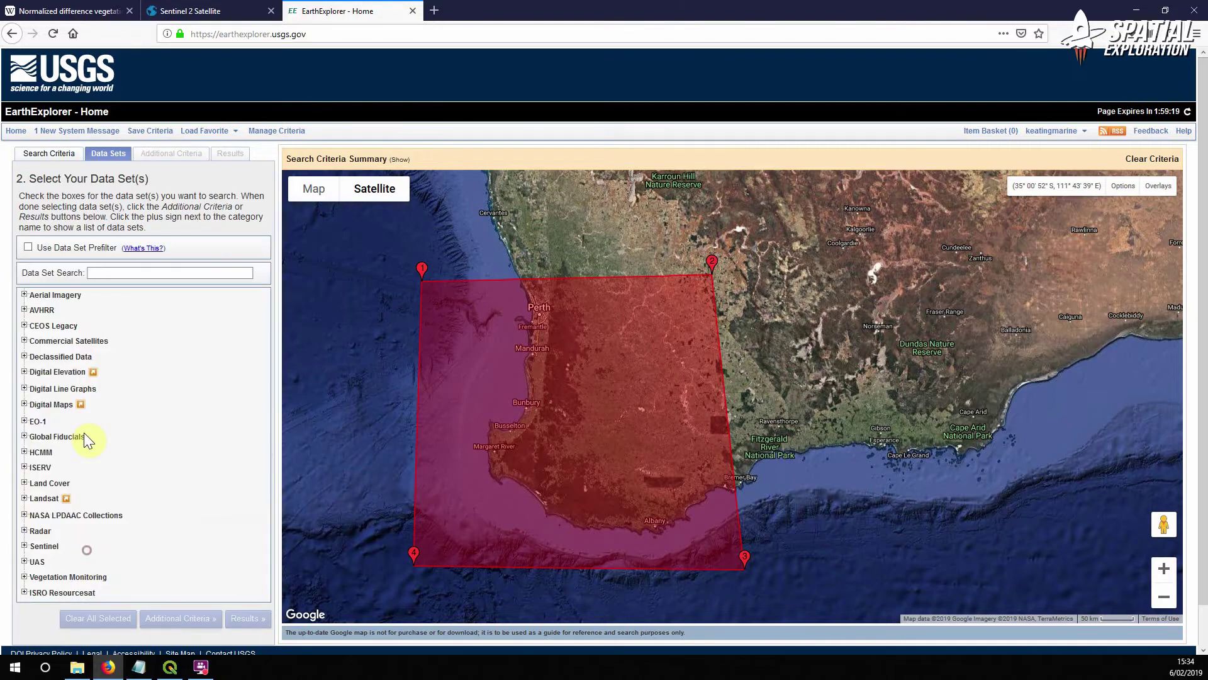
pyautogui.click(24, 547)
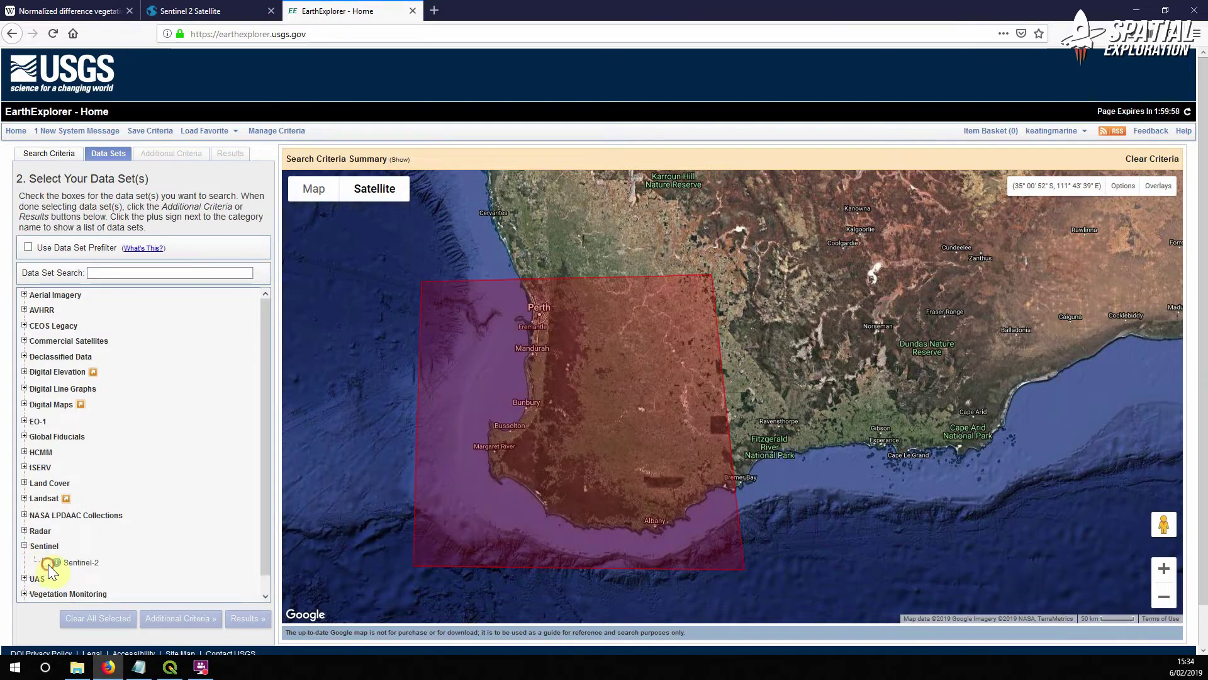
pyautogui.click(46, 562)
pyautogui.click(739, 454)
# Step: Go to Additional Criteria's Tile Number field and switch to QGIS to look up the tile ID
pyautogui.click(175, 618)
pyautogui.click(59, 397)
pyautogui.click(167, 671)
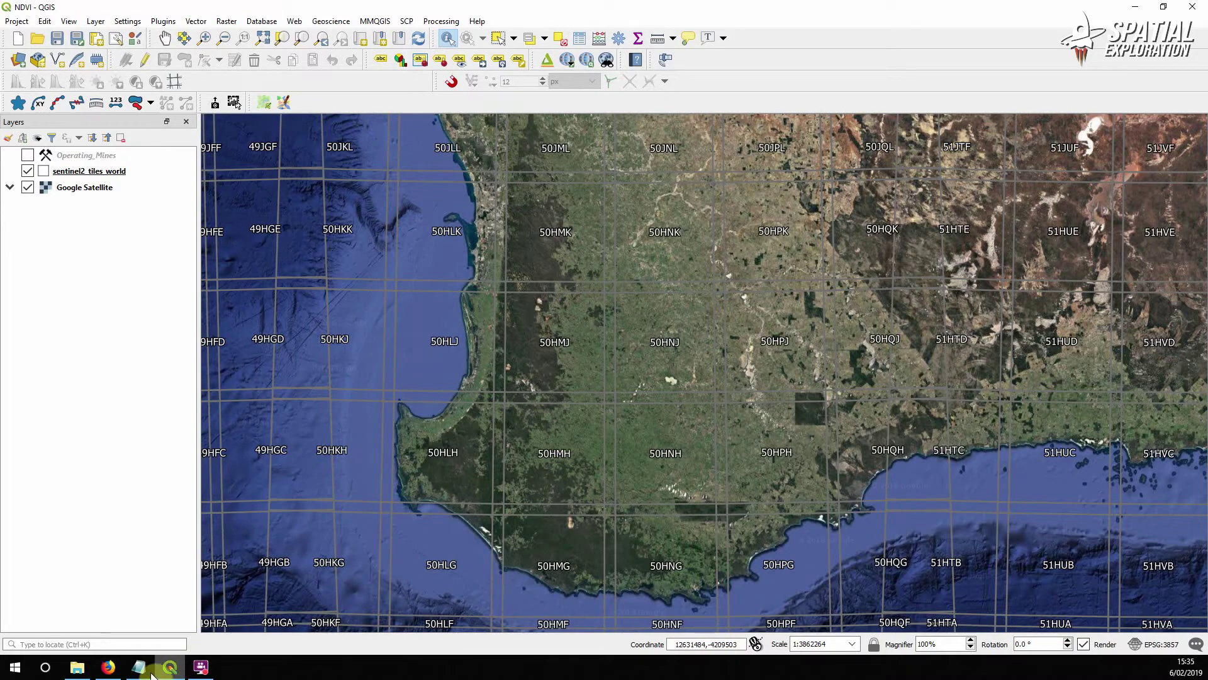
# Step: Identify tile 50HMH on the QGIS Sentinel-2 grid and return to EarthExplorer in Firefox
pyautogui.click(126, 671)
# Step: Enter tile number 50HMH in Additional Criteria and run the search to list results
pyautogui.click(53, 396)
pyautogui.write('50')
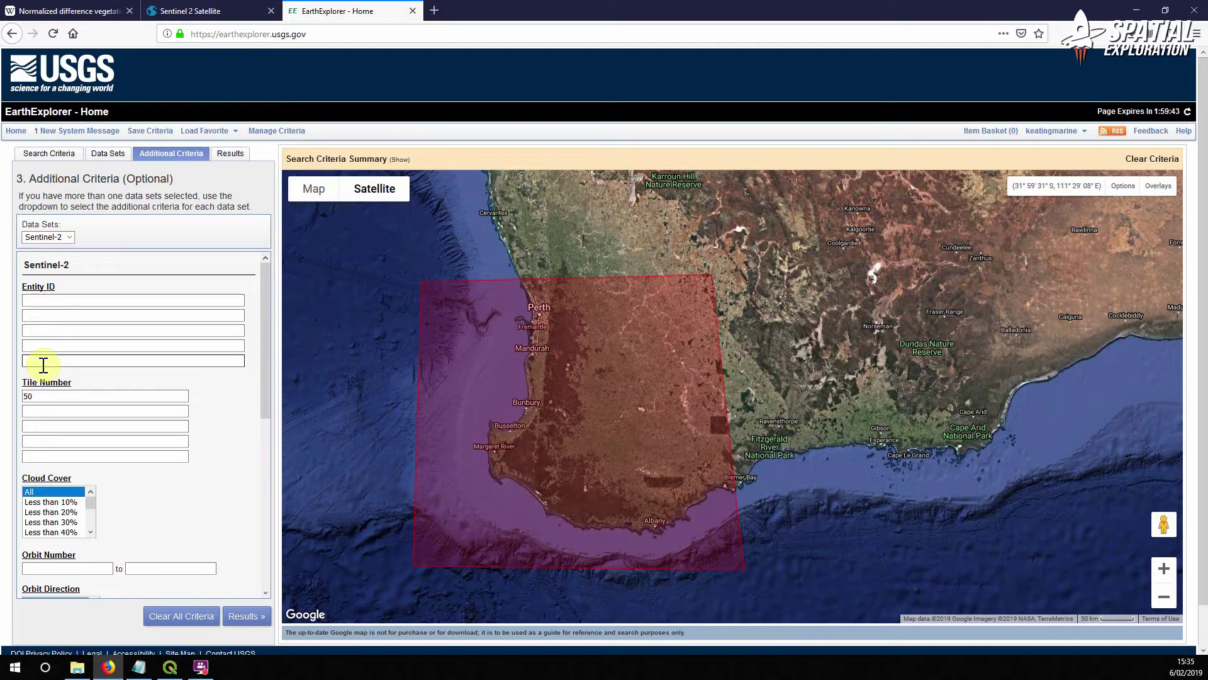
pyautogui.write('HMH')
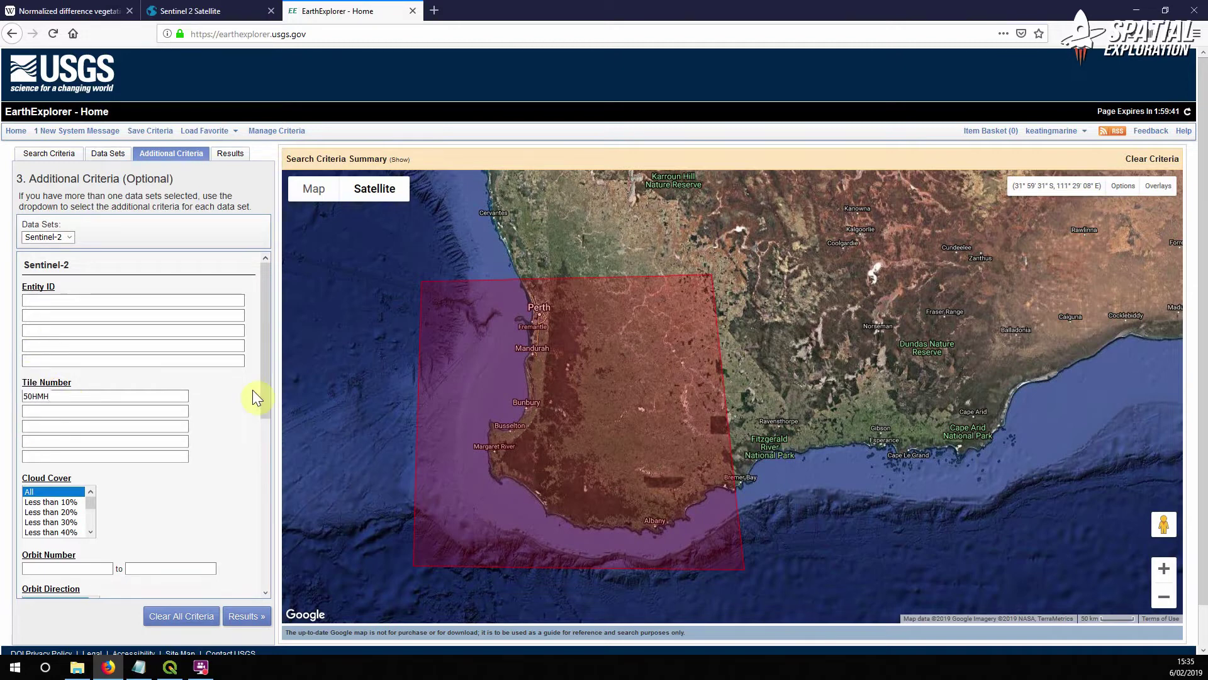
pyautogui.moveTo(263, 387); pyautogui.dragTo(261, 442)
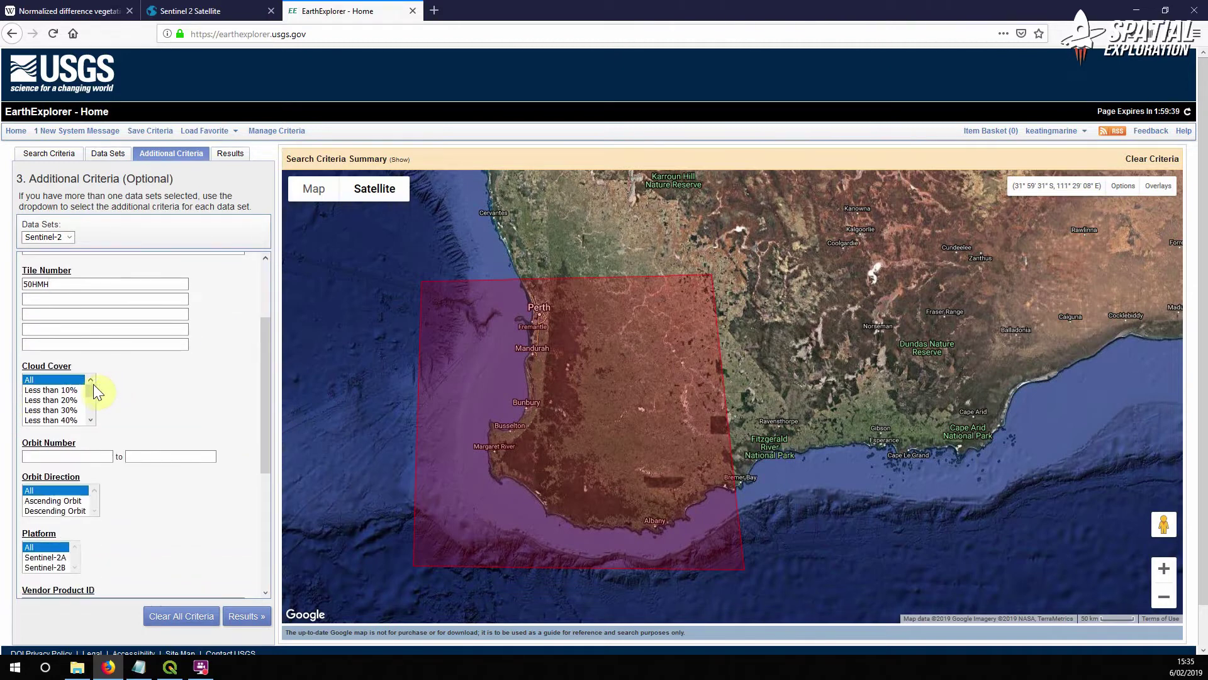
pyautogui.moveTo(91, 390); pyautogui.dragTo(38, 395)
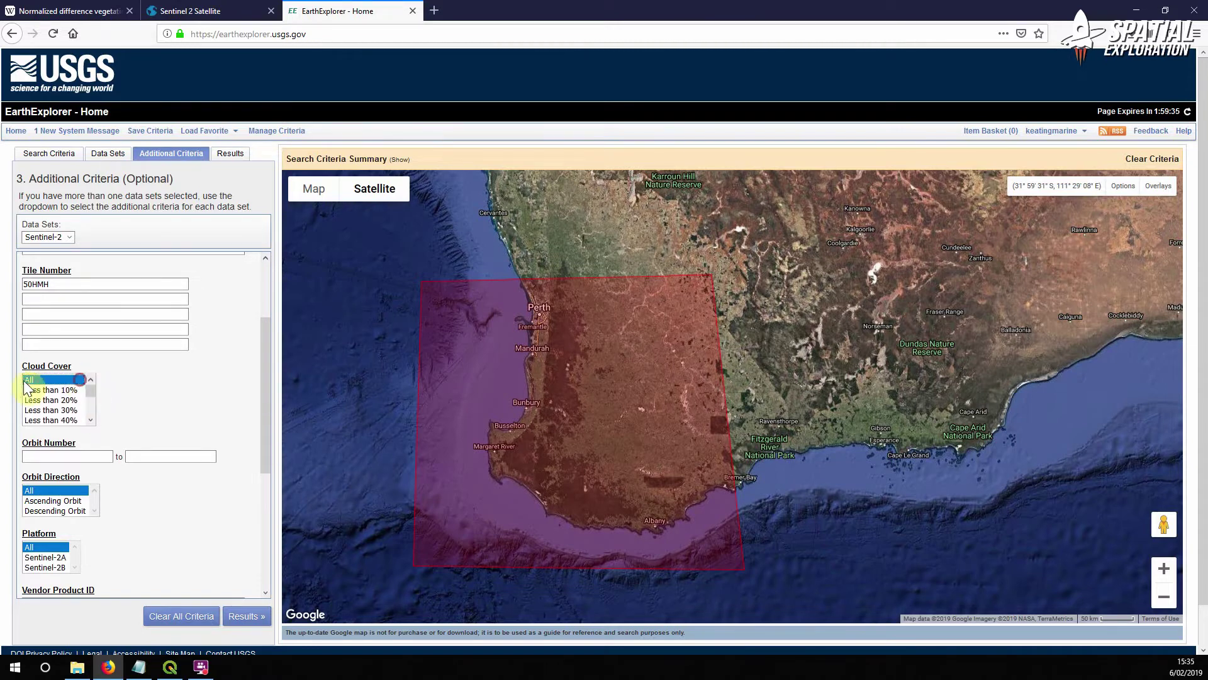
pyautogui.scroll(-5, 269, 391)
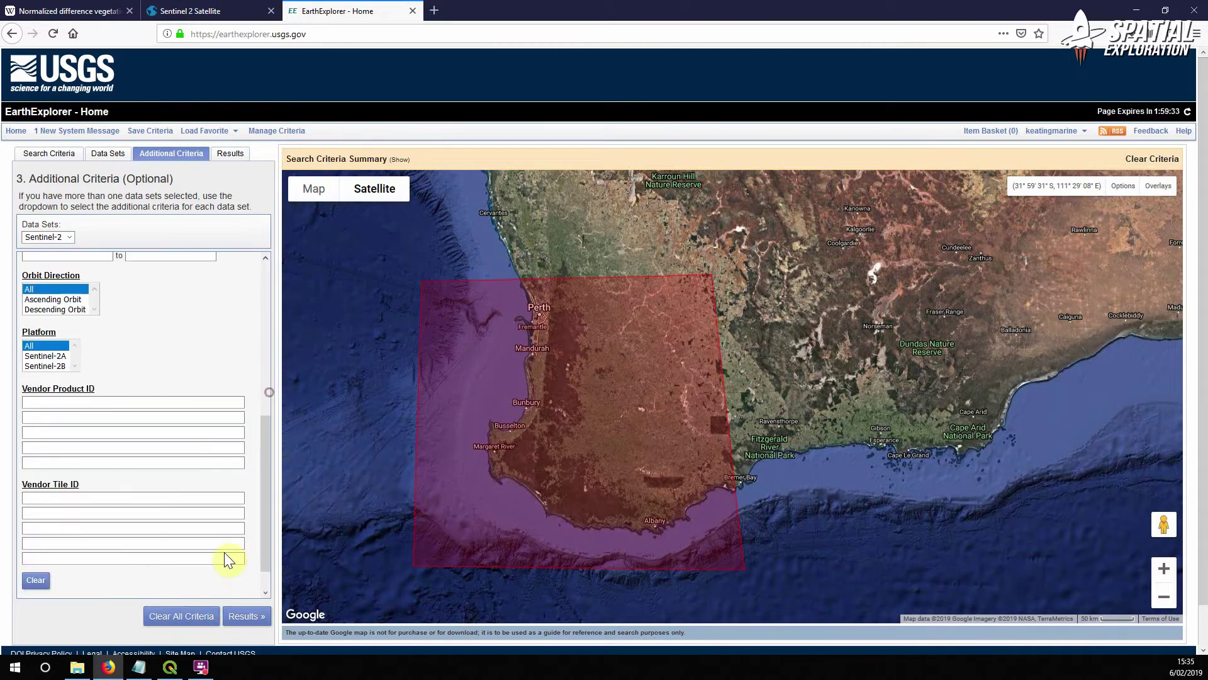
pyautogui.click(244, 620)
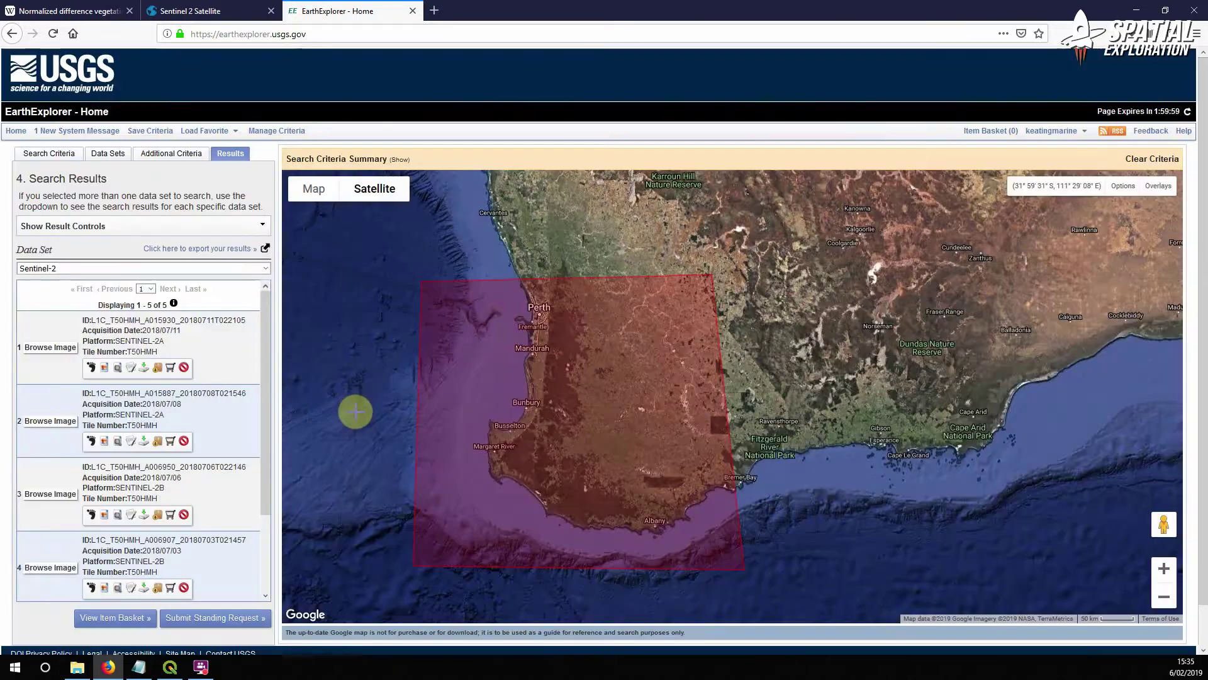
# Step: Check the 2018/07/03 scene's metadata, noting its 60.5527 cloud cover
pyautogui.scroll(-3, 263, 376)
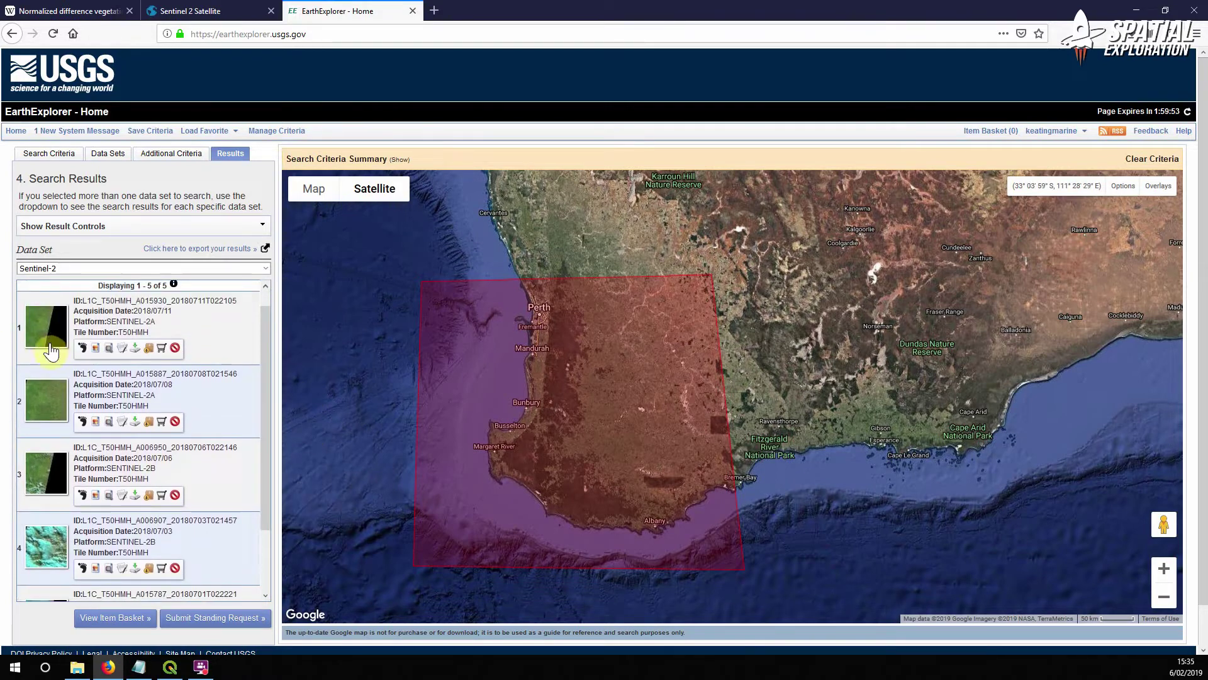
pyautogui.scroll(3, 251, 516)
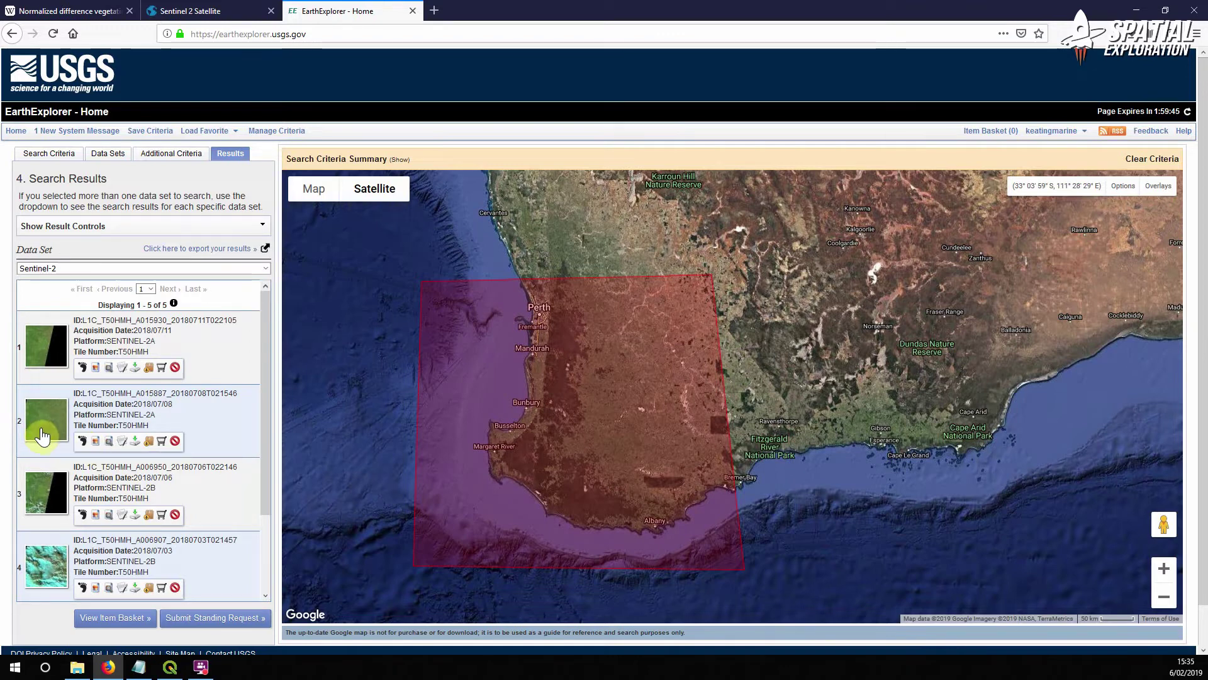
pyautogui.moveTo(264, 477); pyautogui.dragTo(269, 527)
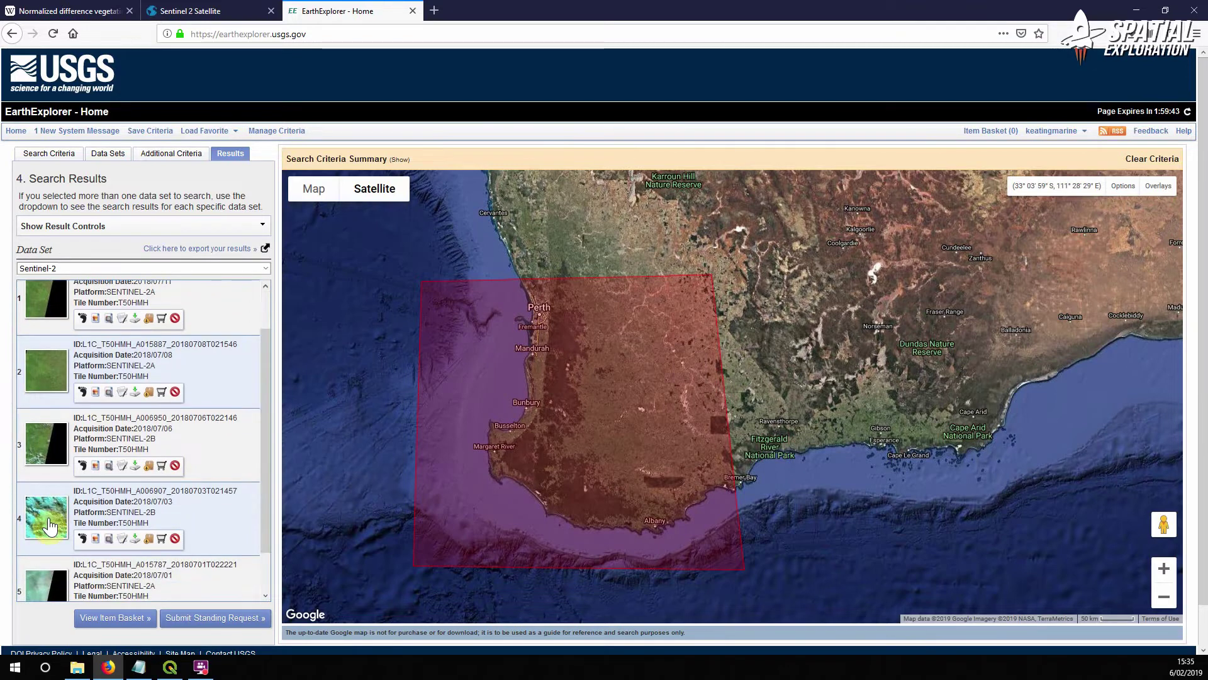
pyautogui.click(122, 541)
pyautogui.scroll(-3, 510, 397)
pyautogui.moveTo(517, 418); pyautogui.dragTo(458, 425)
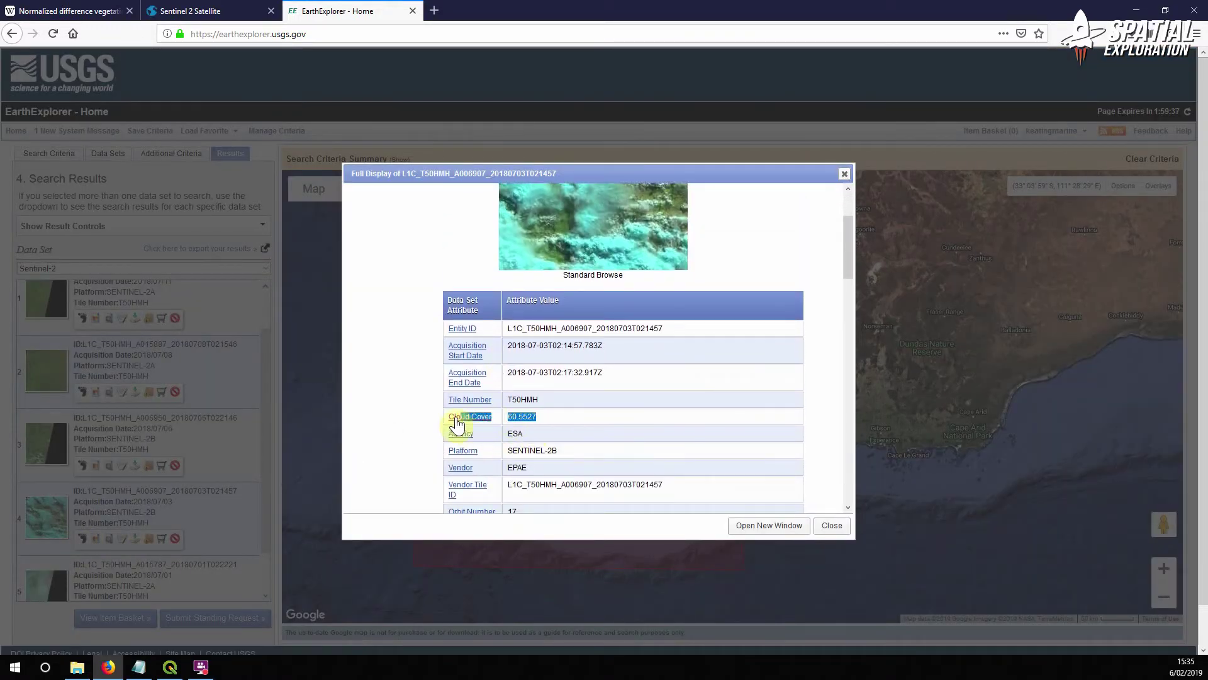
pyautogui.click(832, 525)
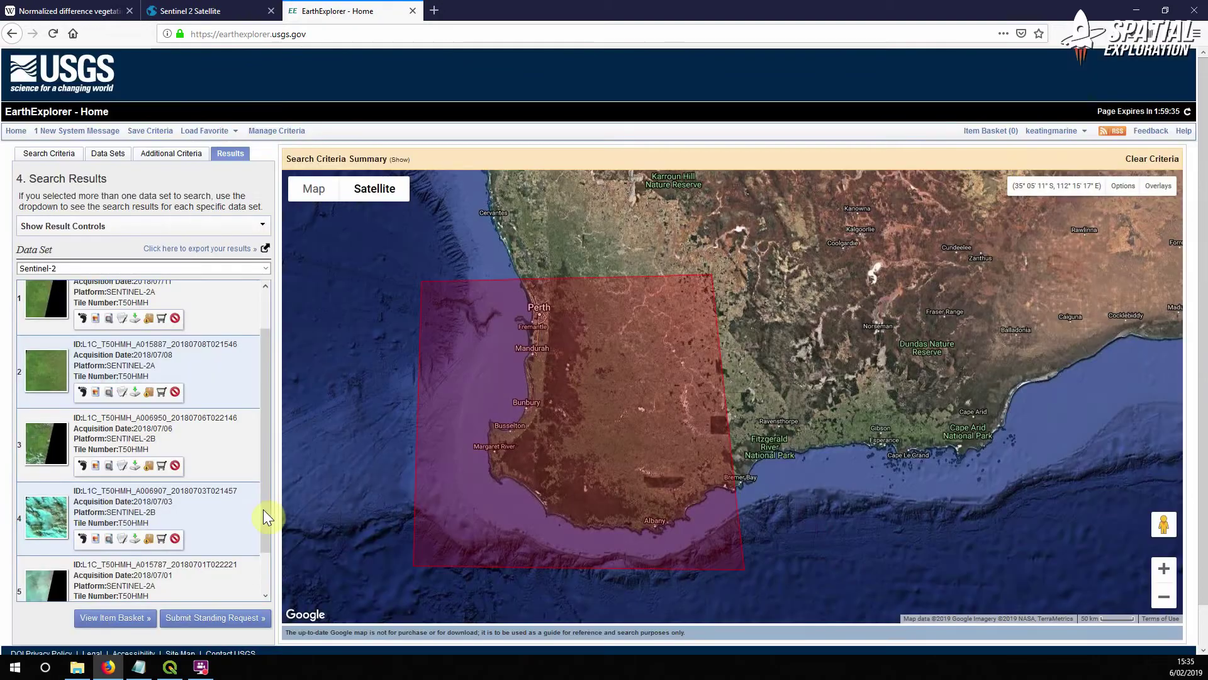
# Step: Show the 2018/07/08 scene's footprint on the map and review its metadata
pyautogui.moveTo(266, 515); pyautogui.dragTo(269, 477)
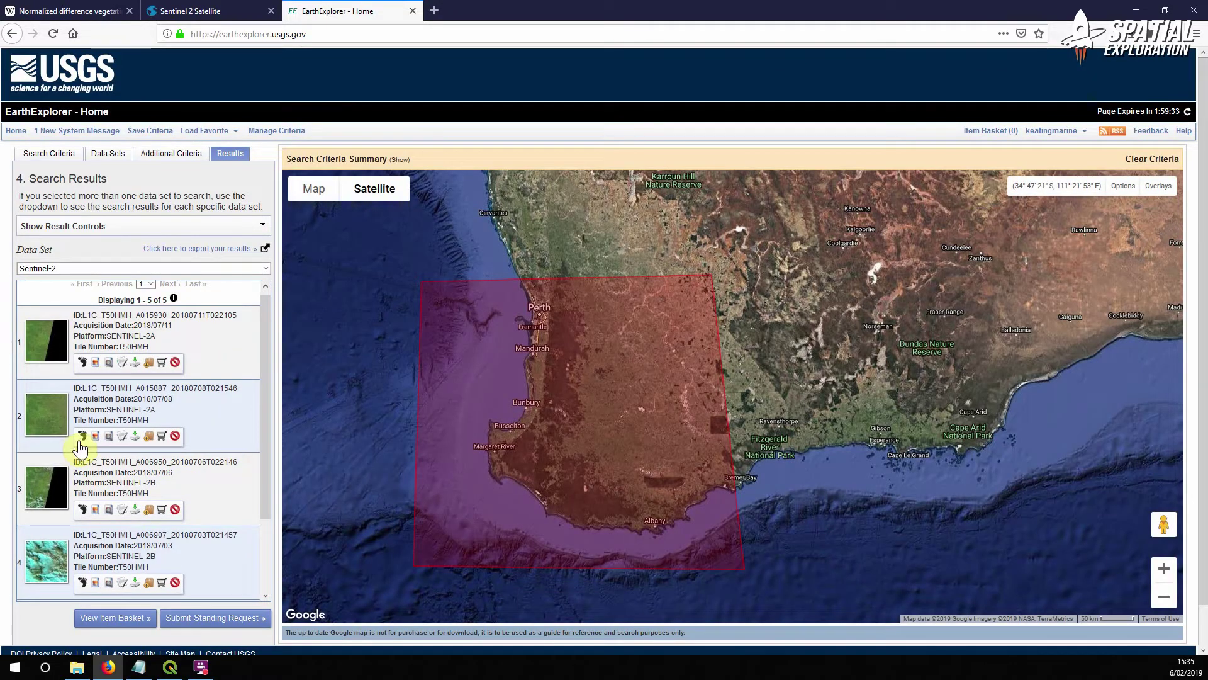
pyautogui.click(82, 437)
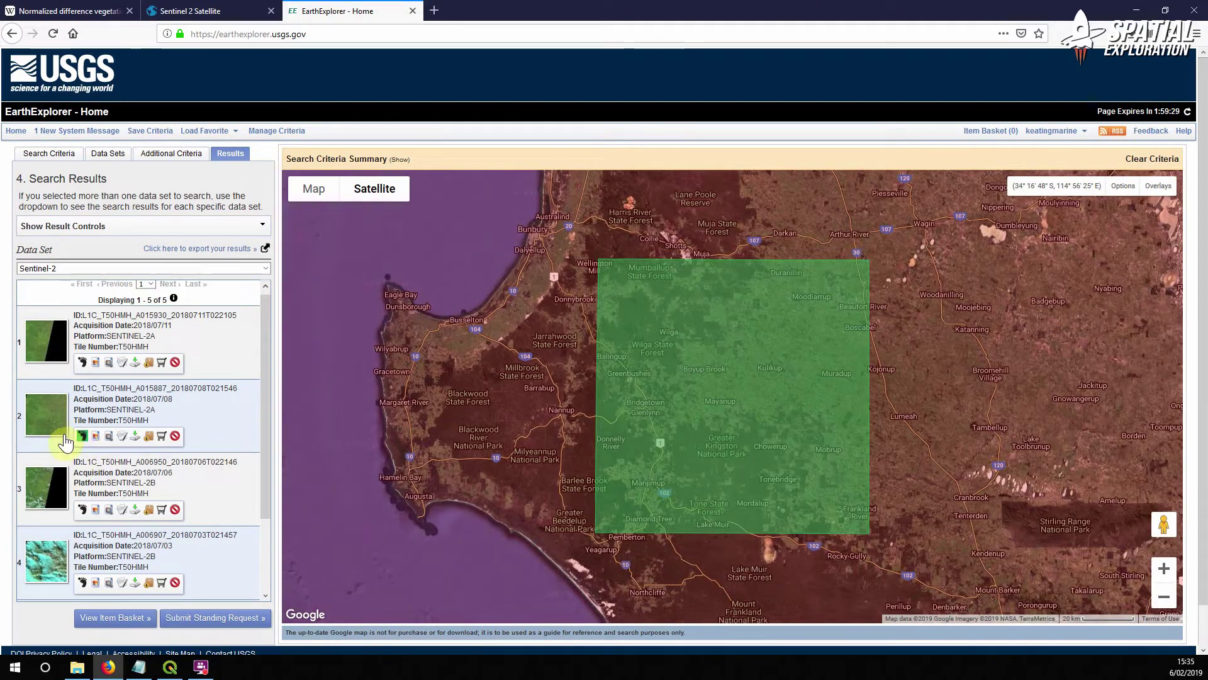
pyautogui.click(121, 438)
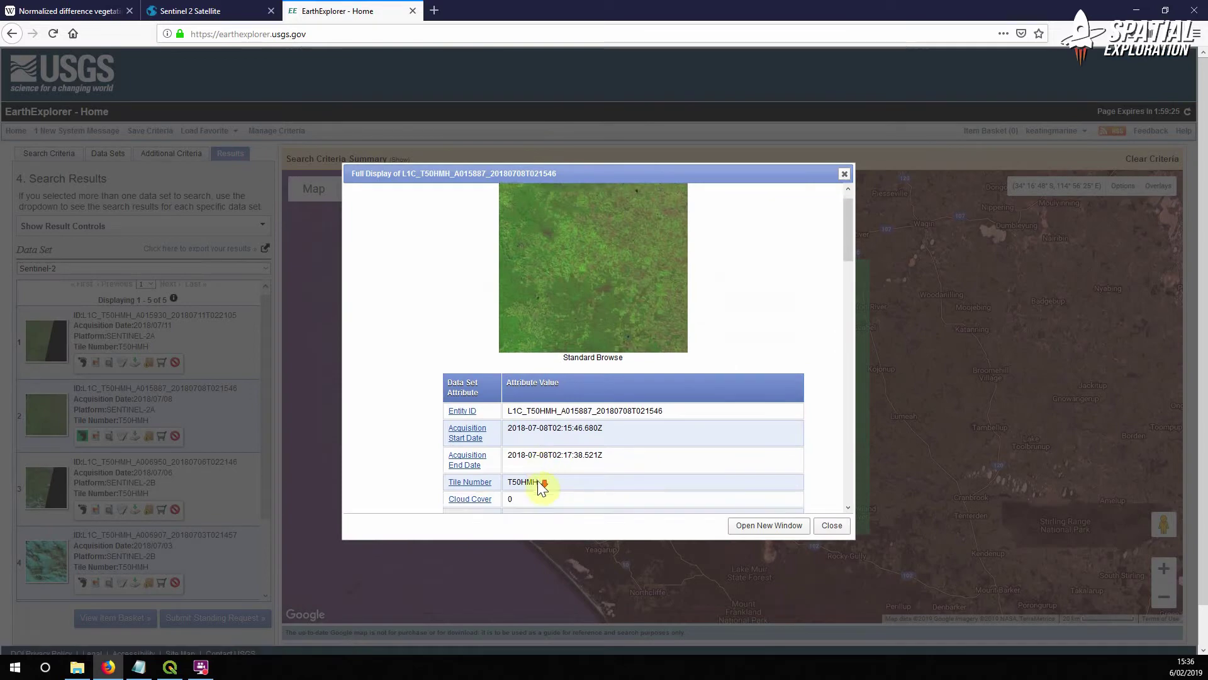
pyautogui.scroll(-3, 541, 488)
pyautogui.click(832, 527)
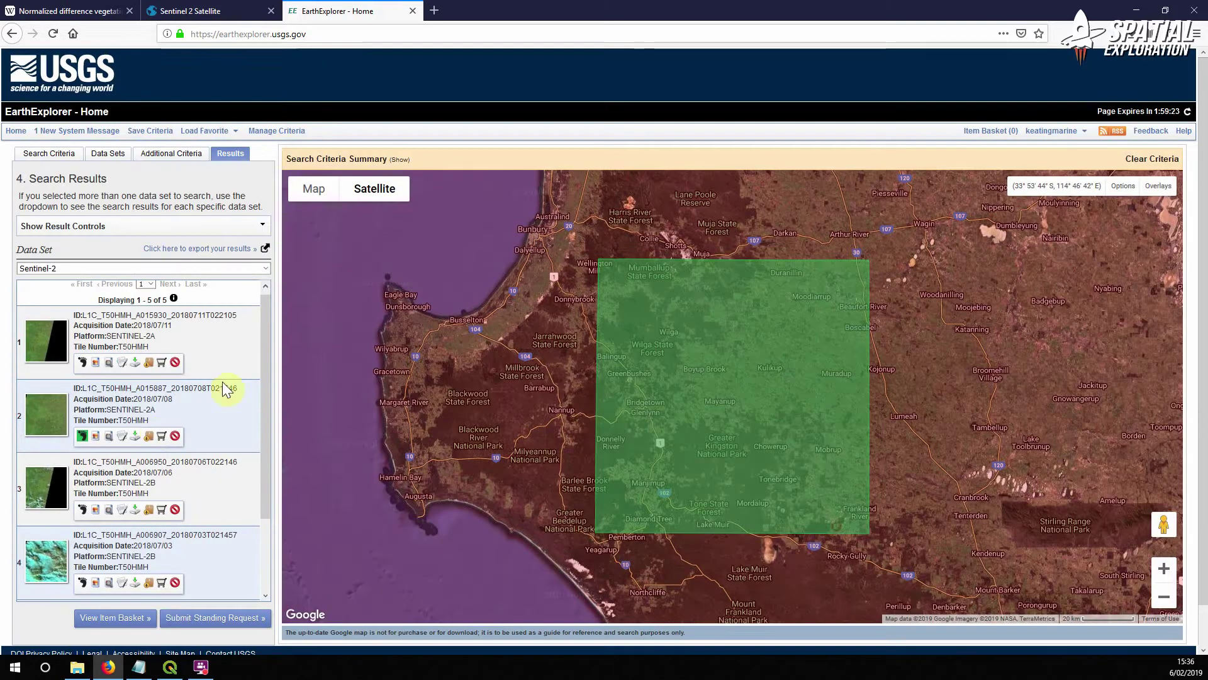
# Step: Look over the 2018/07/08 scene's download options, then return to QGIS
pyautogui.click(136, 436)
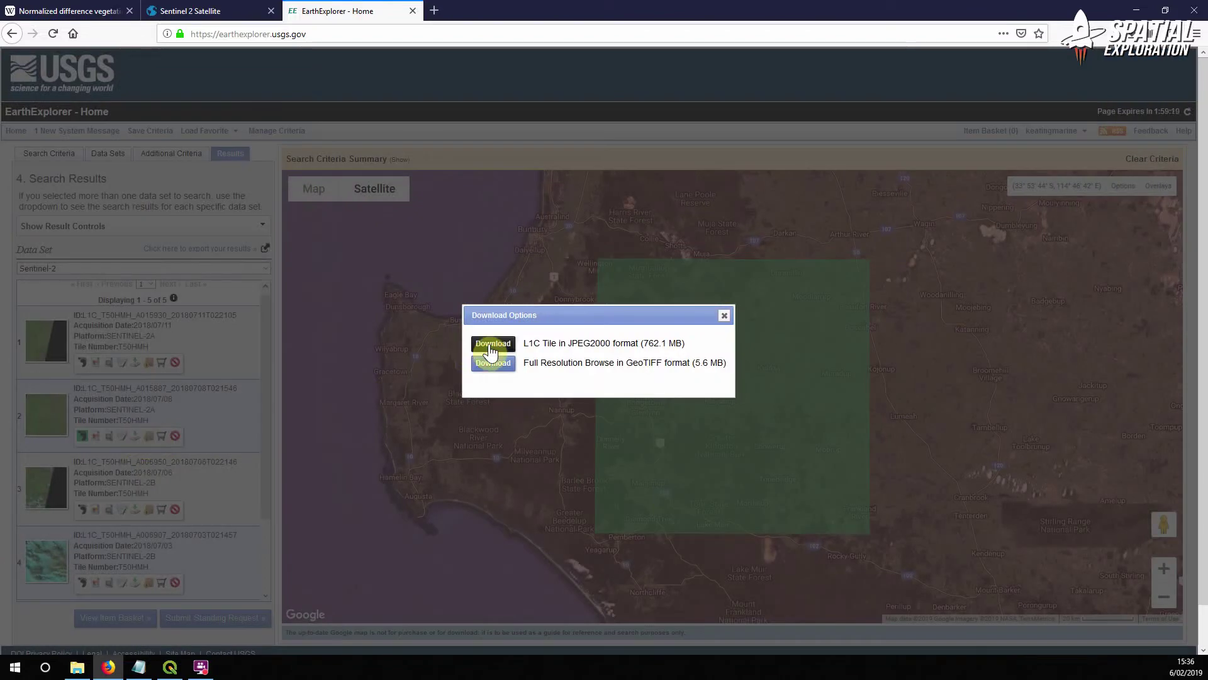
pyautogui.click(725, 317)
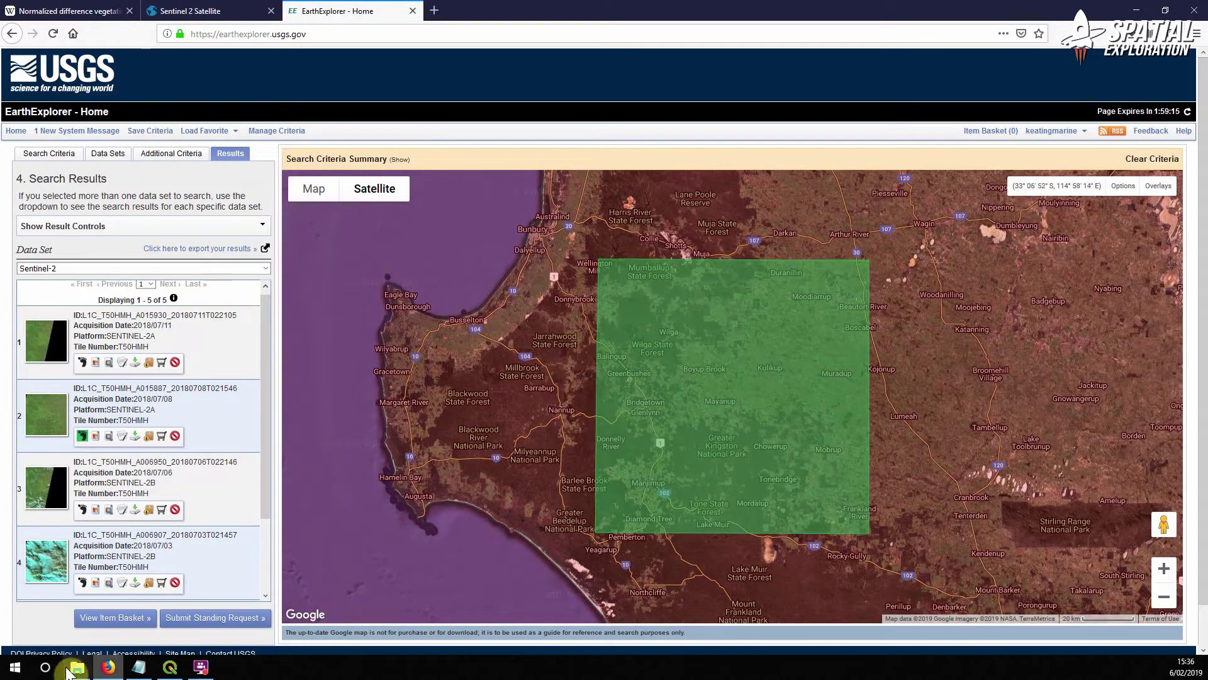
pyautogui.click(171, 668)
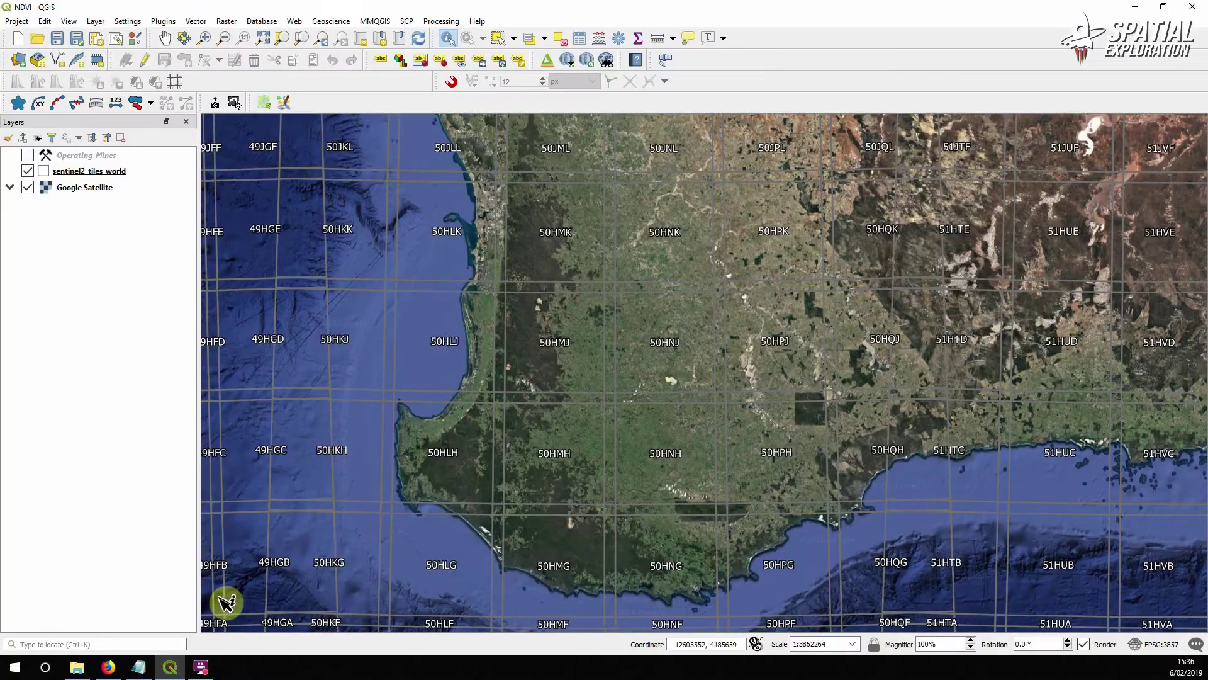
# Step: Hide the sentinel2_tiles_world layer and navigate File Explorer up to the scene's download folder
pyautogui.click(43, 171)
pyautogui.click(77, 667)
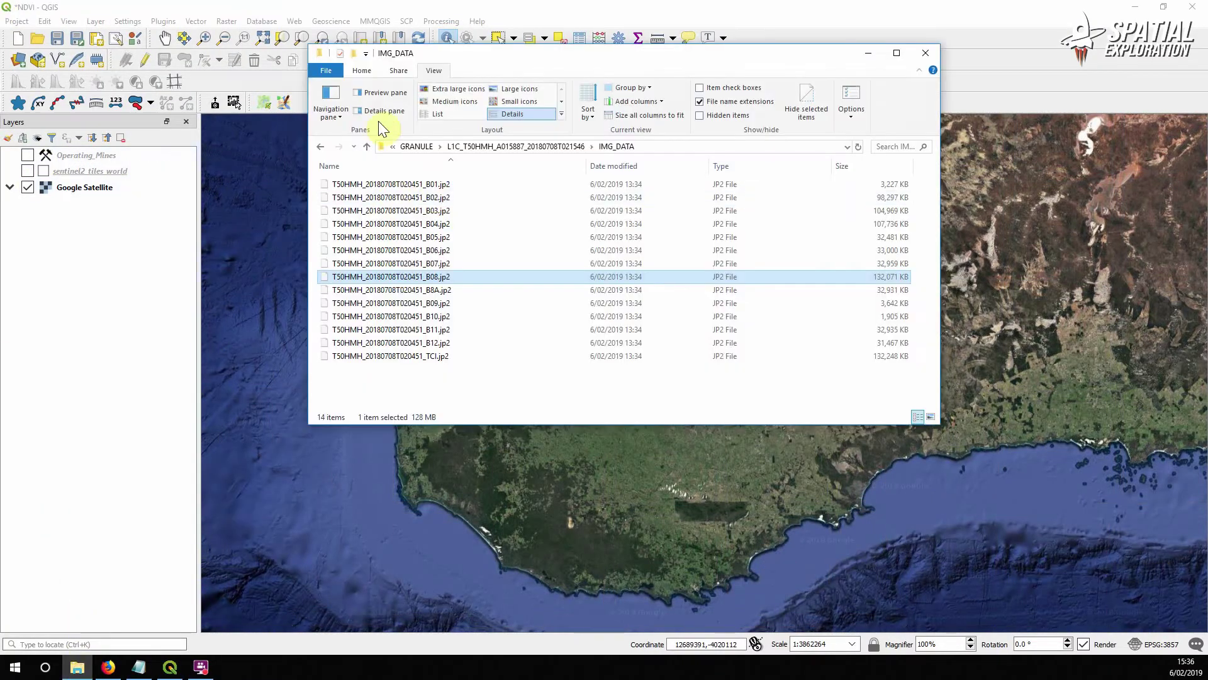
pyautogui.click(415, 147)
pyautogui.click(408, 147)
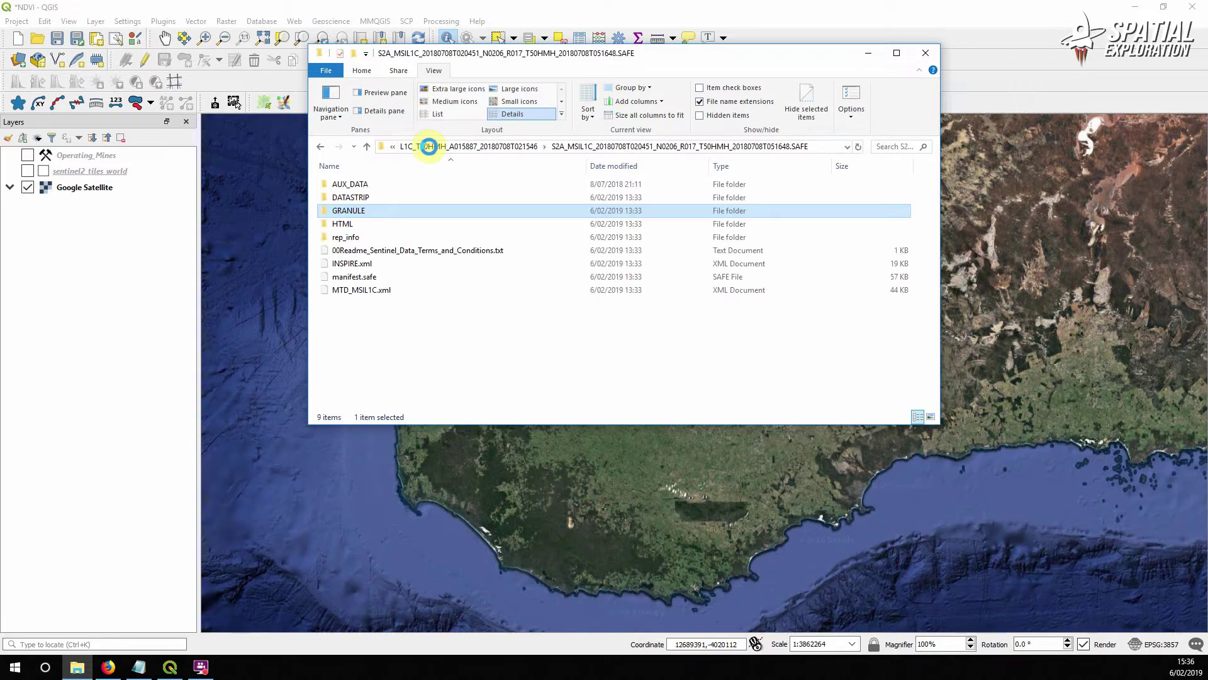
pyautogui.click(432, 149)
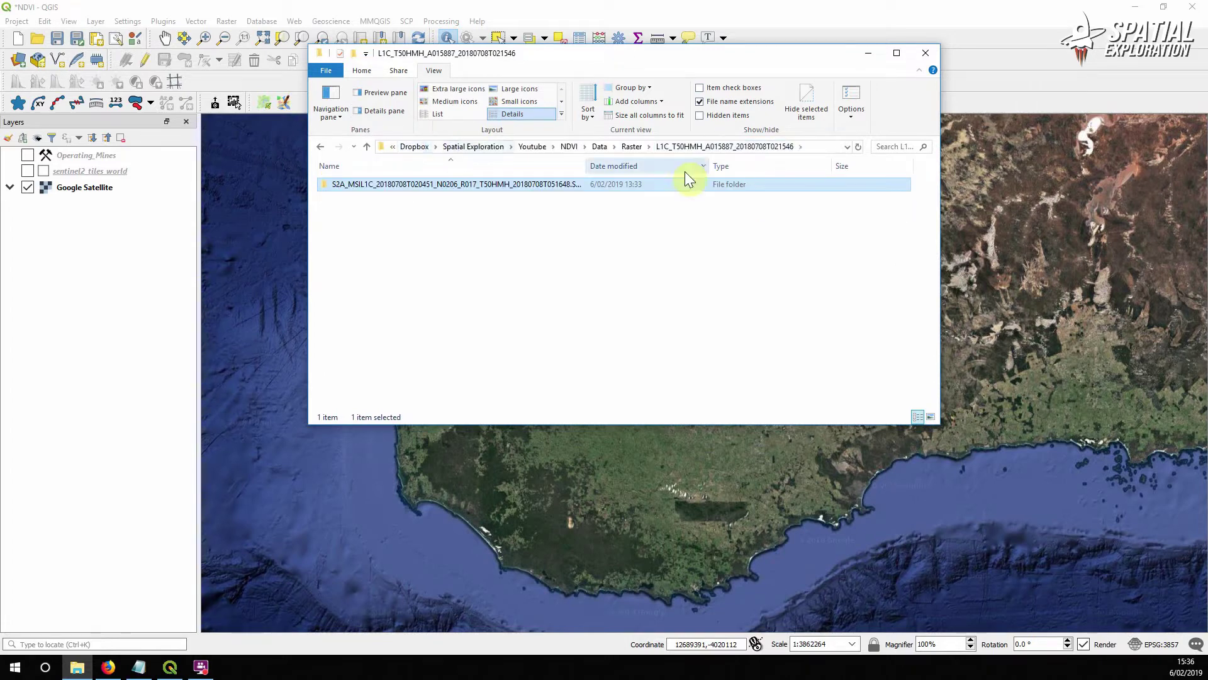
# Step: Open the SAFE package, GRANULE and tile folders down to IMG_DATA's band files
pyautogui.doubleClick(415, 184)
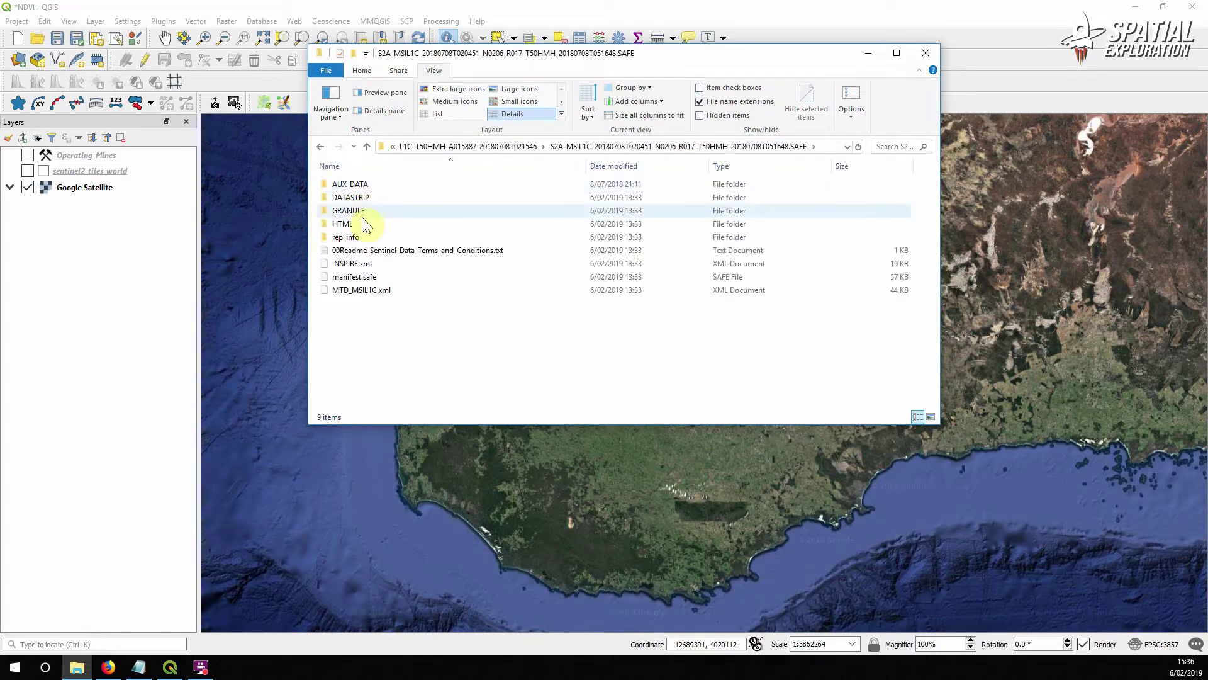
pyautogui.doubleClick(361, 211)
pyautogui.doubleClick(360, 185)
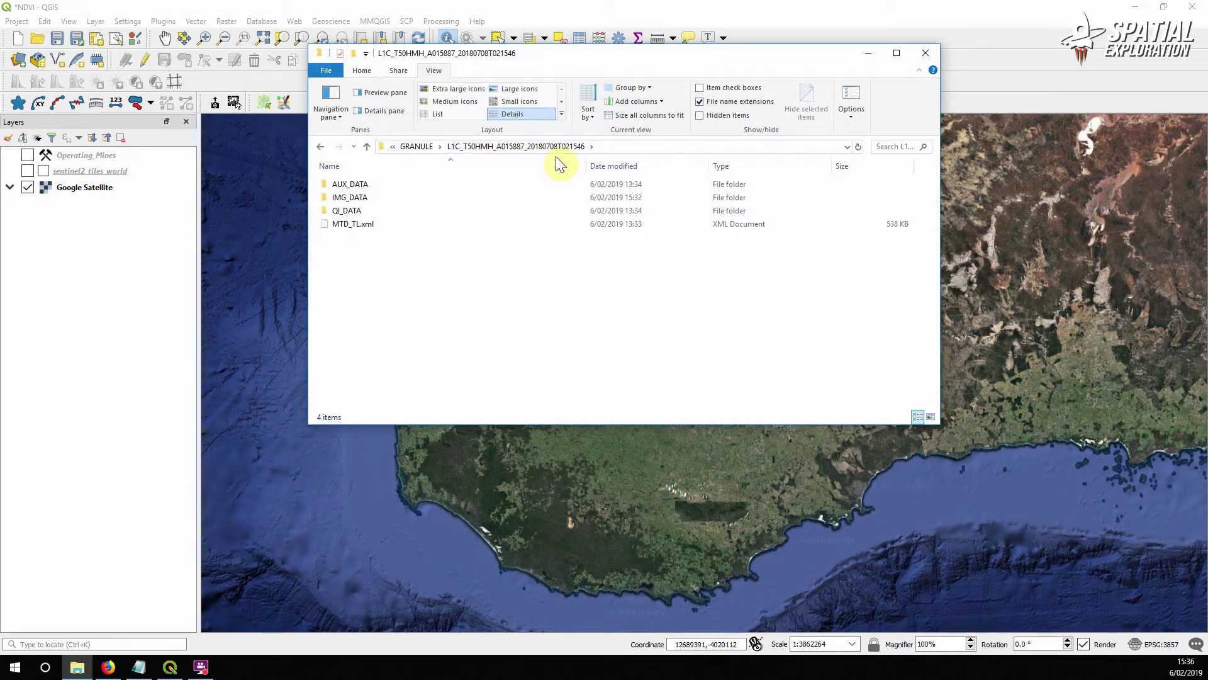
pyautogui.doubleClick(392, 197)
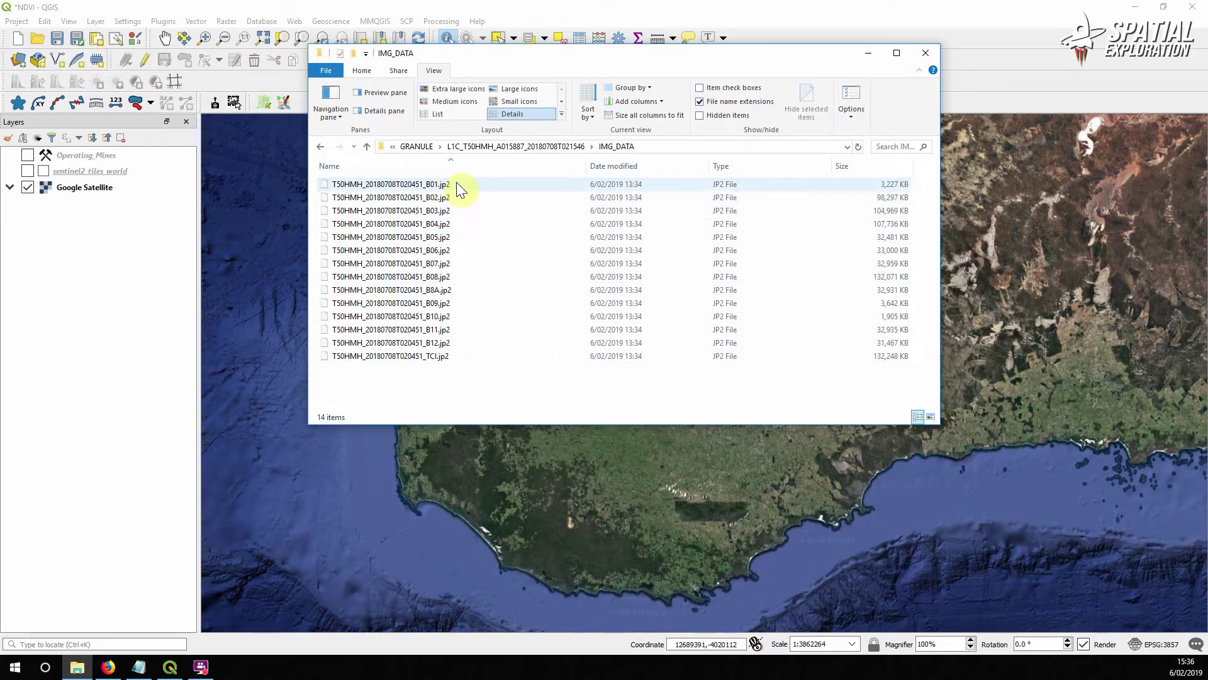
# Step: Review the NDVI formula in the Wikipedia article
pyautogui.click(108, 668)
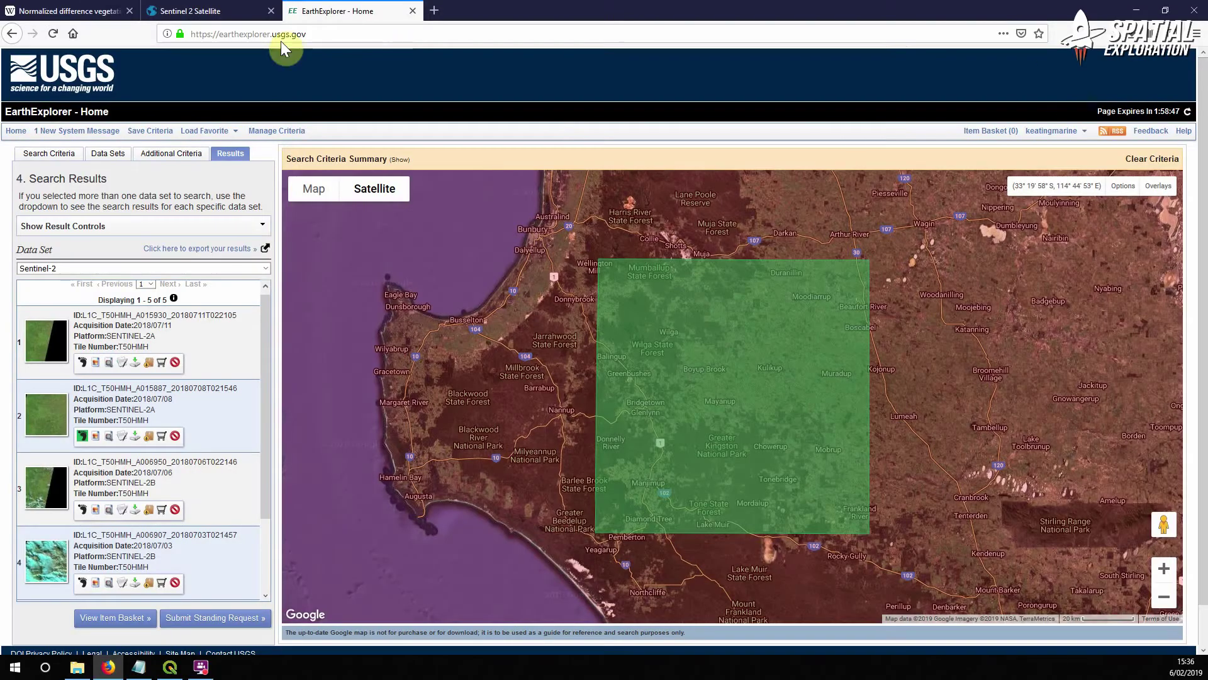
pyautogui.click(63, 11)
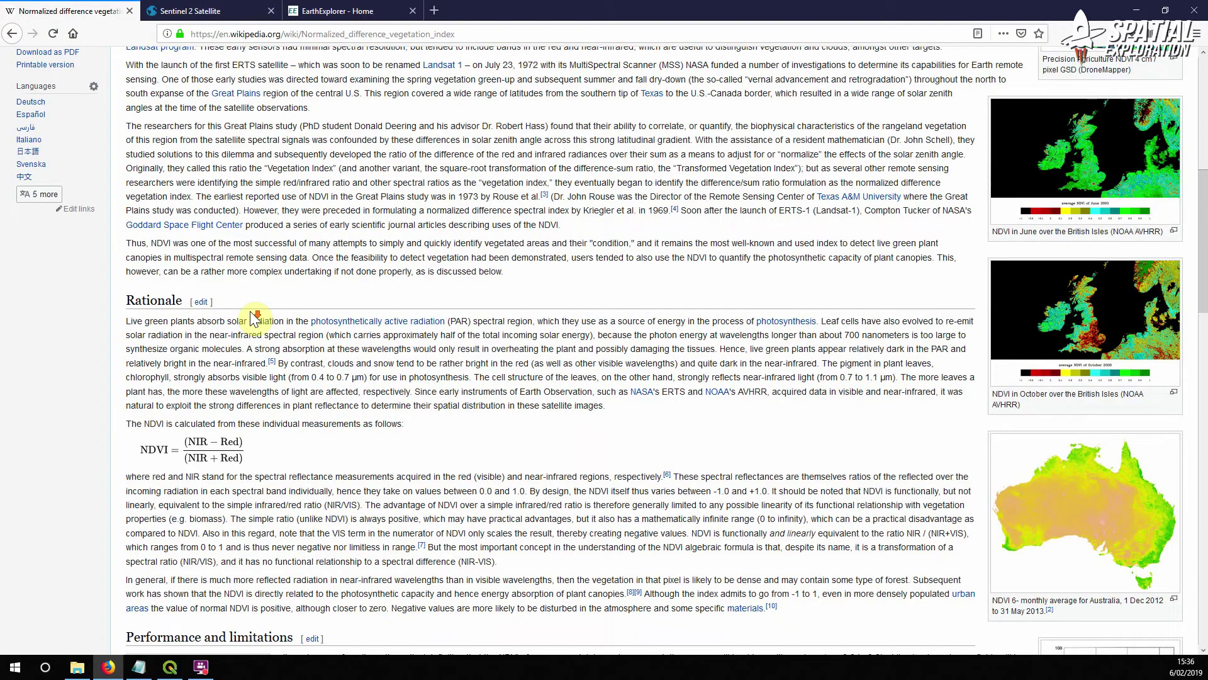
pyautogui.scroll(-5, 252, 318)
pyautogui.click(220, 261)
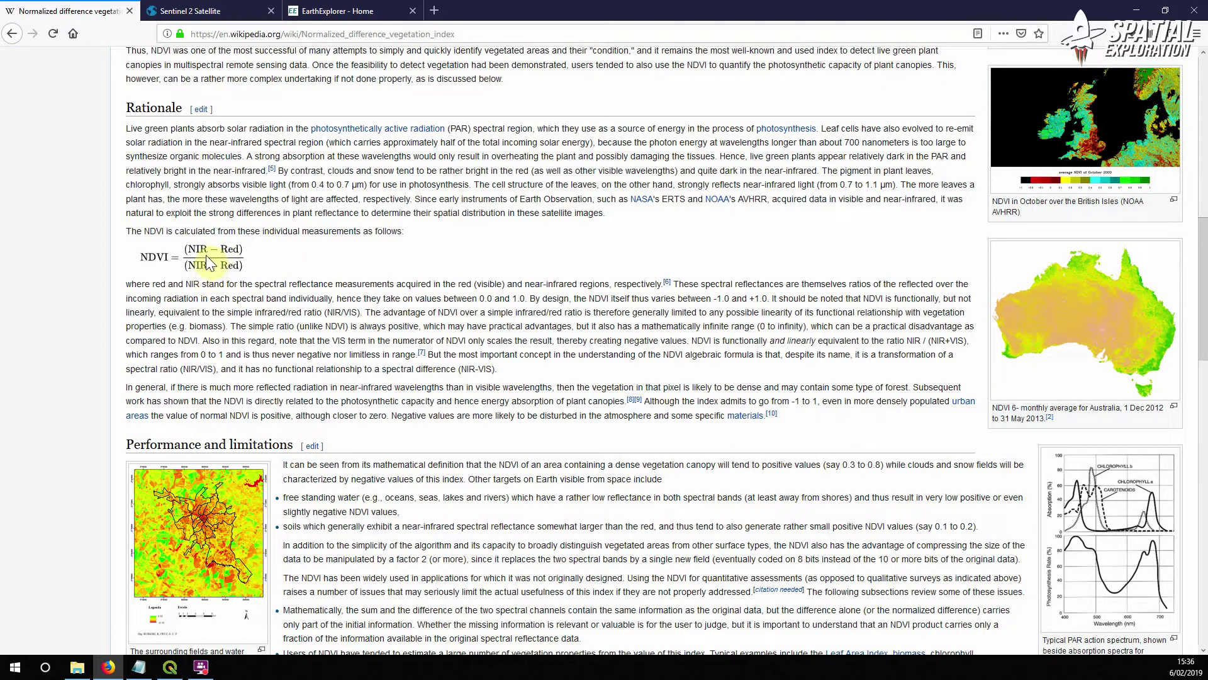
# Step: Highlight band 4 as Red in the EOS Sentinel-2 band table
pyautogui.click(195, 9)
pyautogui.scroll(2, 343, 251)
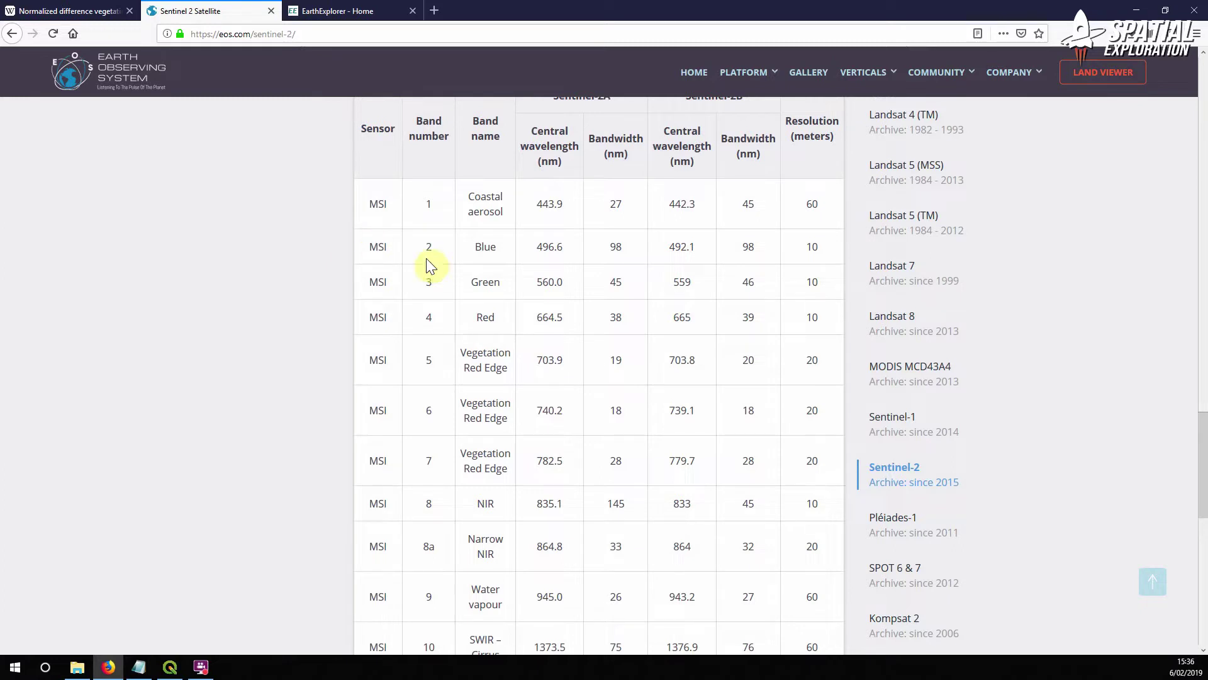
pyautogui.moveTo(421, 318); pyautogui.dragTo(505, 322)
# Step: Add the B04 and B08 band files from the folder window to the QGIS map
pyautogui.click(77, 667)
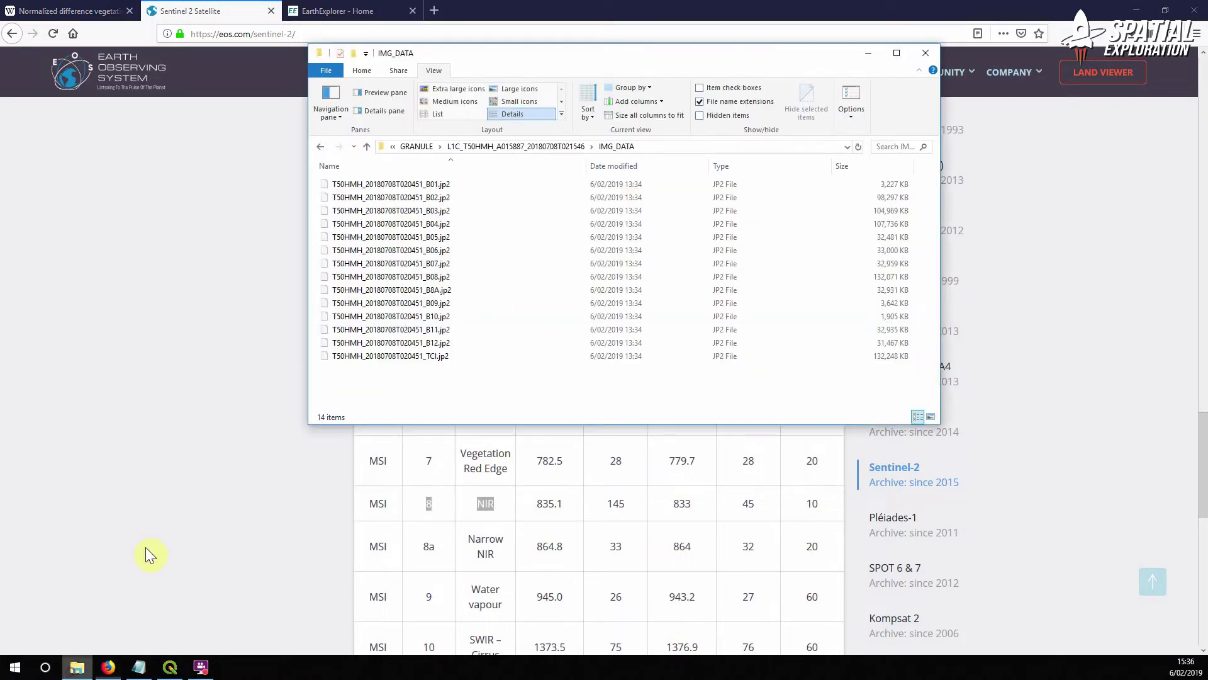
pyautogui.click(169, 667)
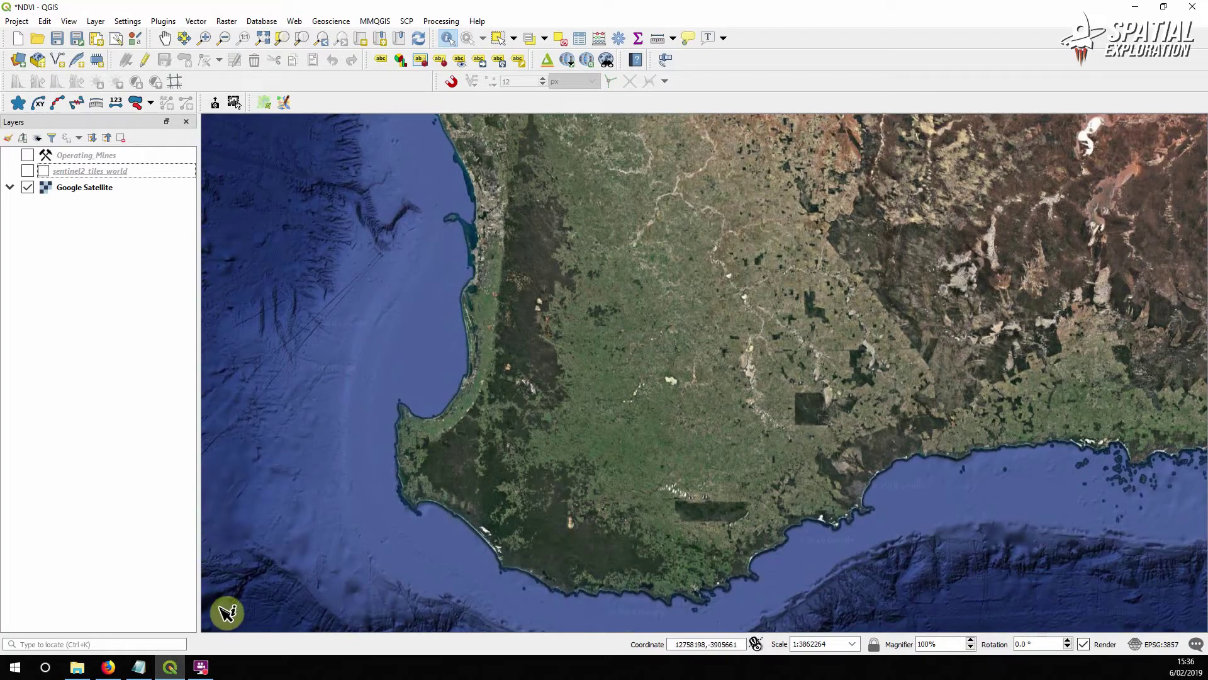
pyautogui.click(86, 672)
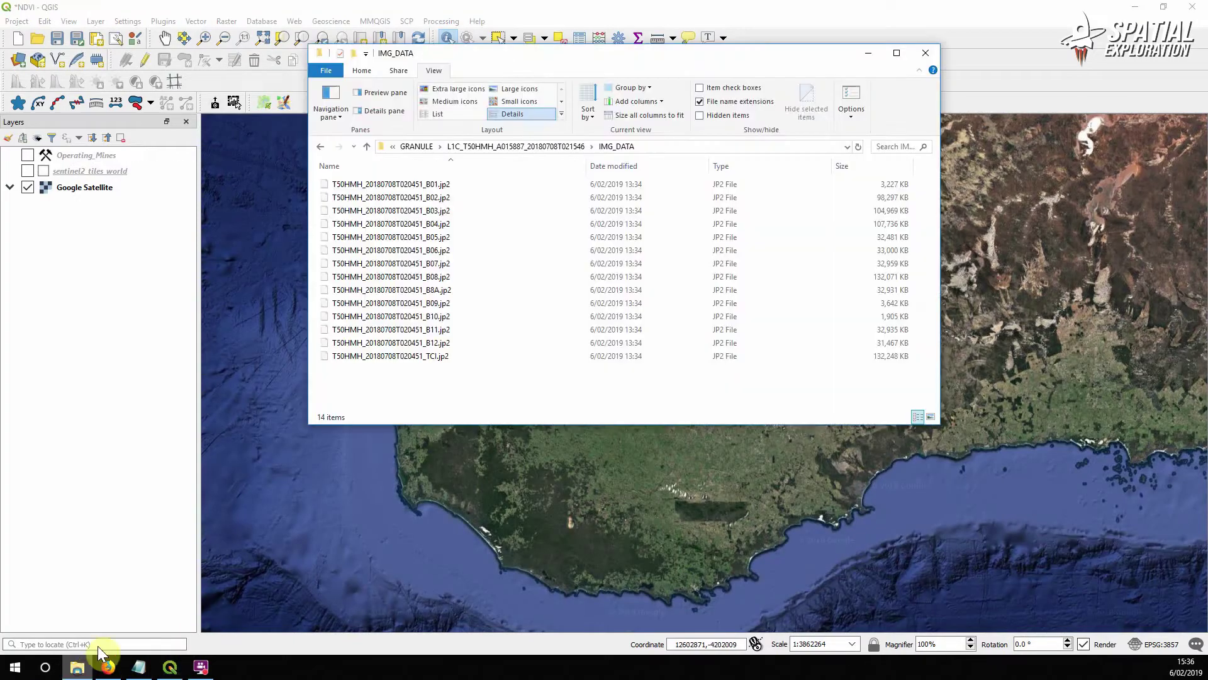
pyautogui.click(375, 225)
pyautogui.moveTo(246, 271); pyautogui.dragTo(238, 268)
pyautogui.moveTo(397, 277); pyautogui.dragTo(229, 337)
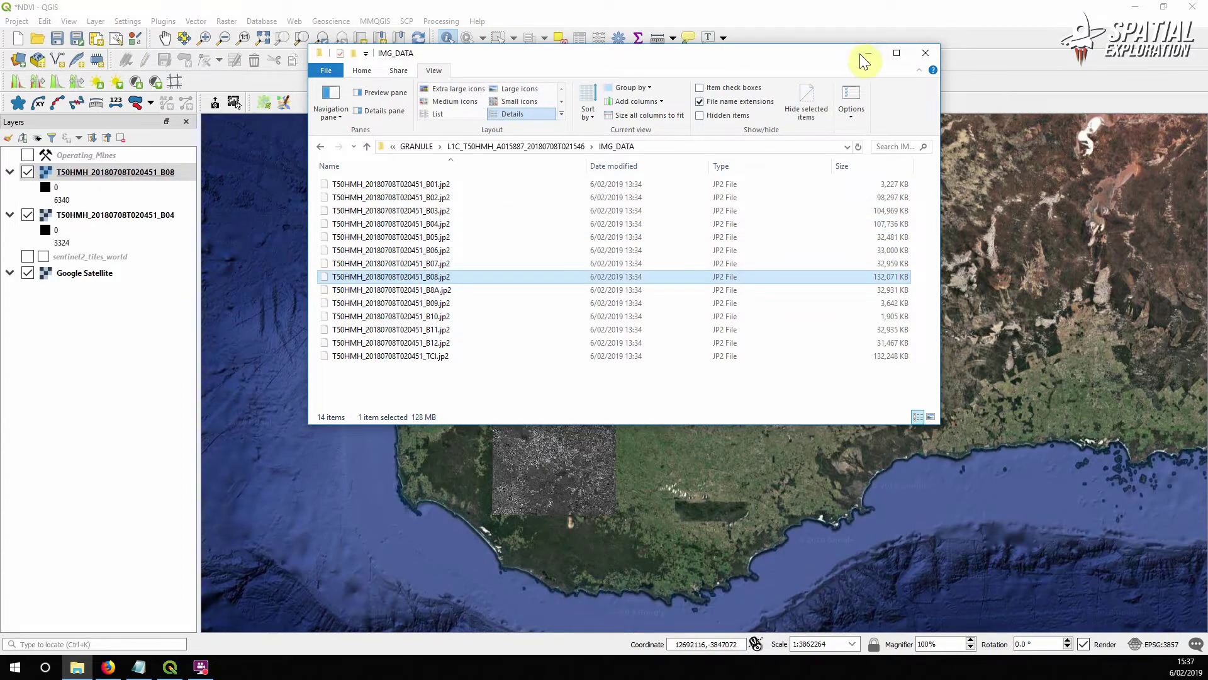
pyautogui.click(867, 53)
# Step: Rename the band layers to B08 NIR and B04 RED
pyautogui.rightClick(169, 172)
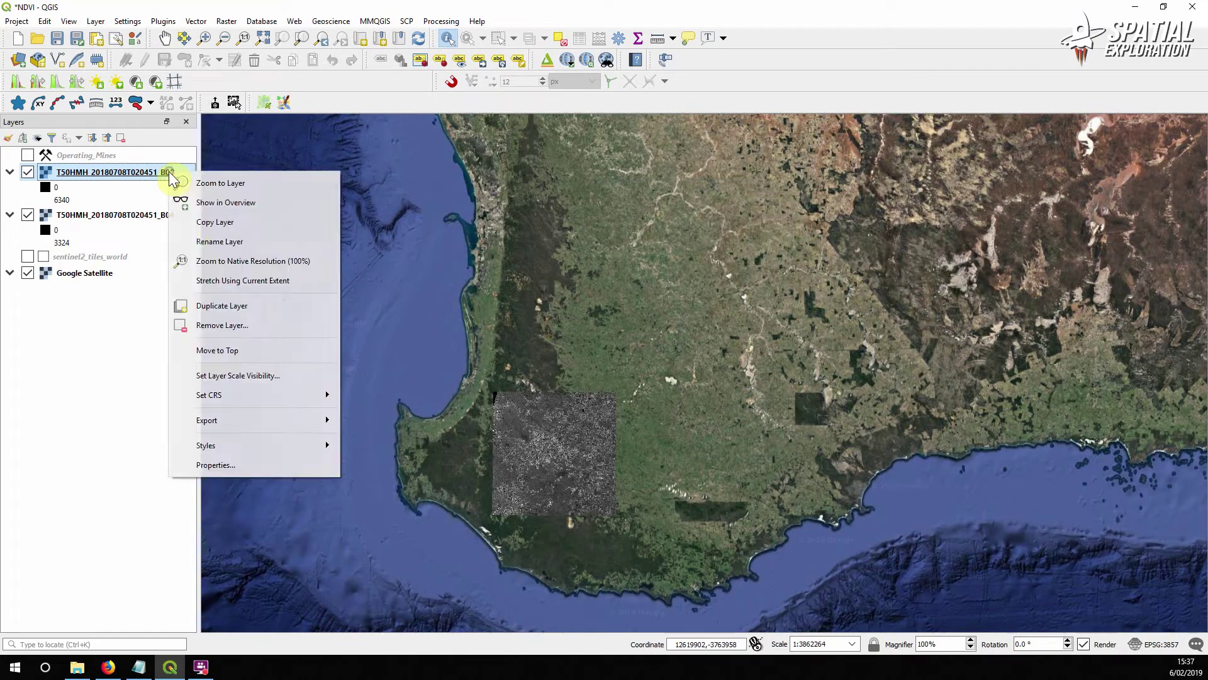
pyautogui.click(227, 244)
pyautogui.click(177, 171)
pyautogui.write('NIR')
pyautogui.click(144, 214)
pyautogui.rightClick(177, 214)
pyautogui.click(214, 277)
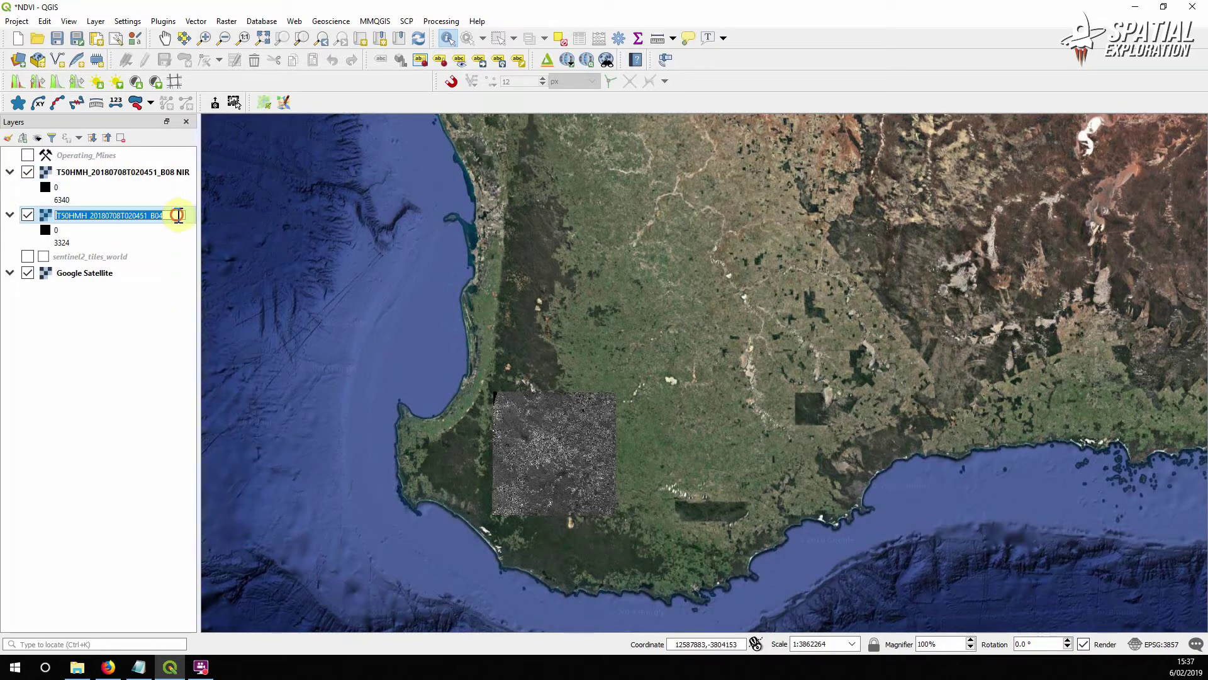
pyautogui.click(169, 215)
pyautogui.write('RED')
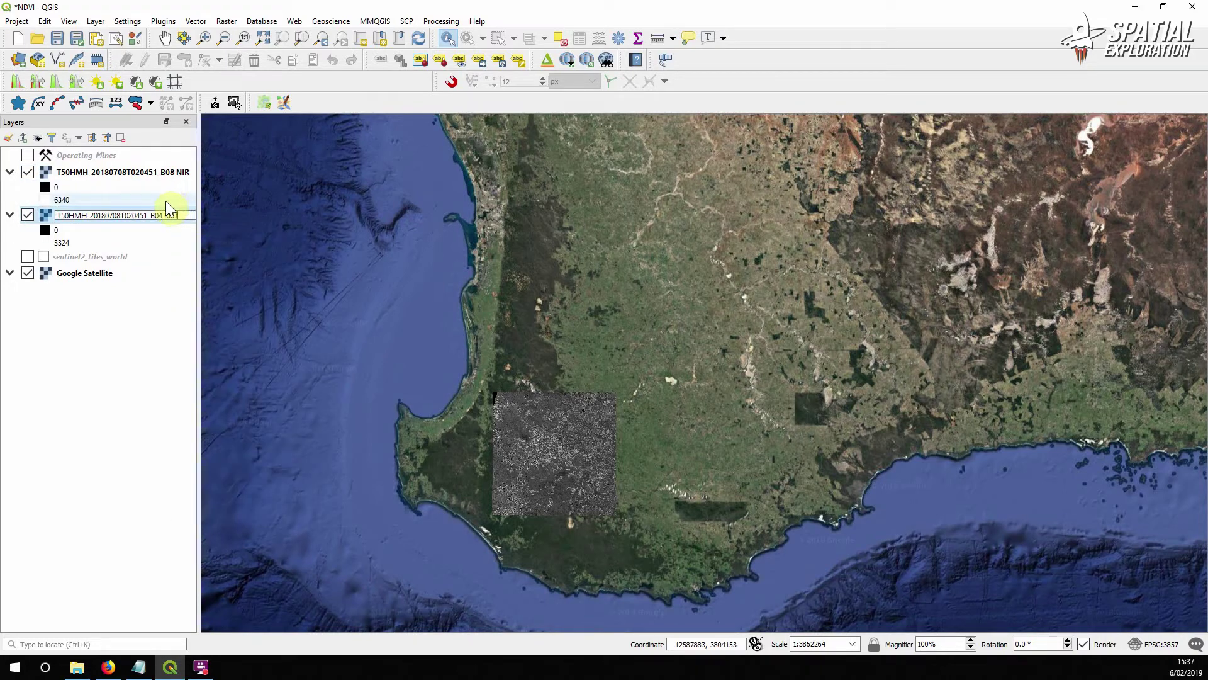
pyautogui.click(9, 215)
# Step: Collapse the band legends, hide Google Satellite, and zoom to the B08 NIR layer
pyautogui.click(9, 172)
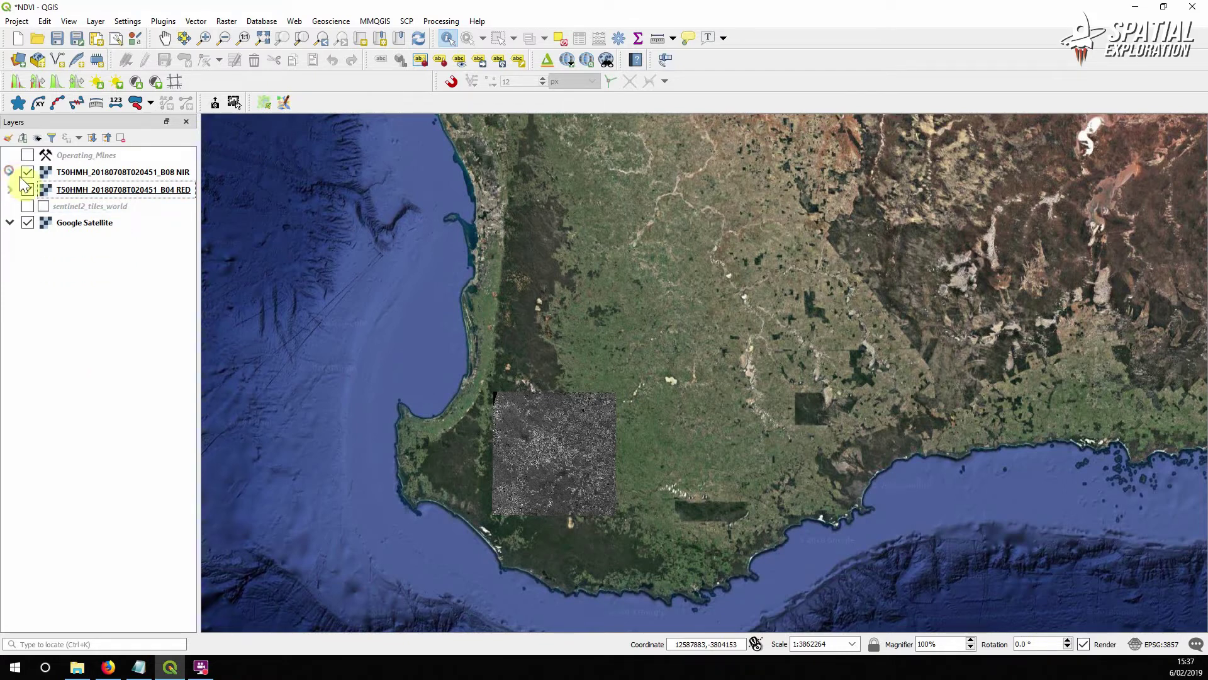
pyautogui.click(27, 222)
pyautogui.rightClick(85, 169)
pyautogui.click(104, 176)
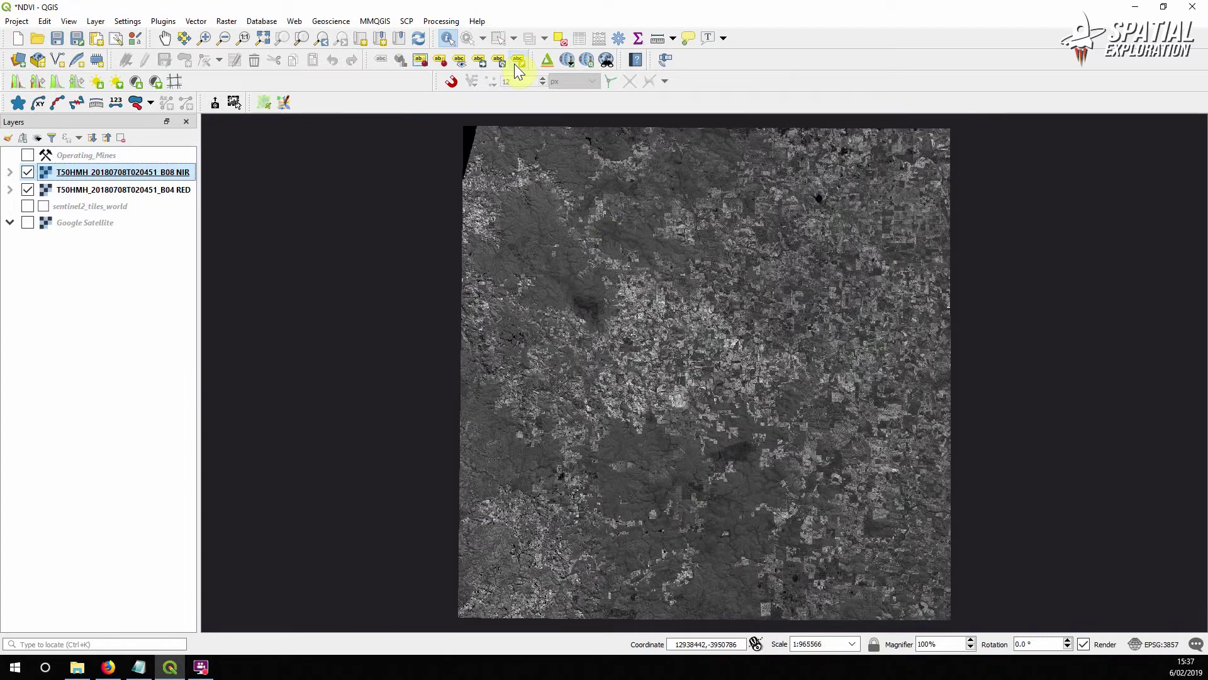
pyautogui.click(658, 39)
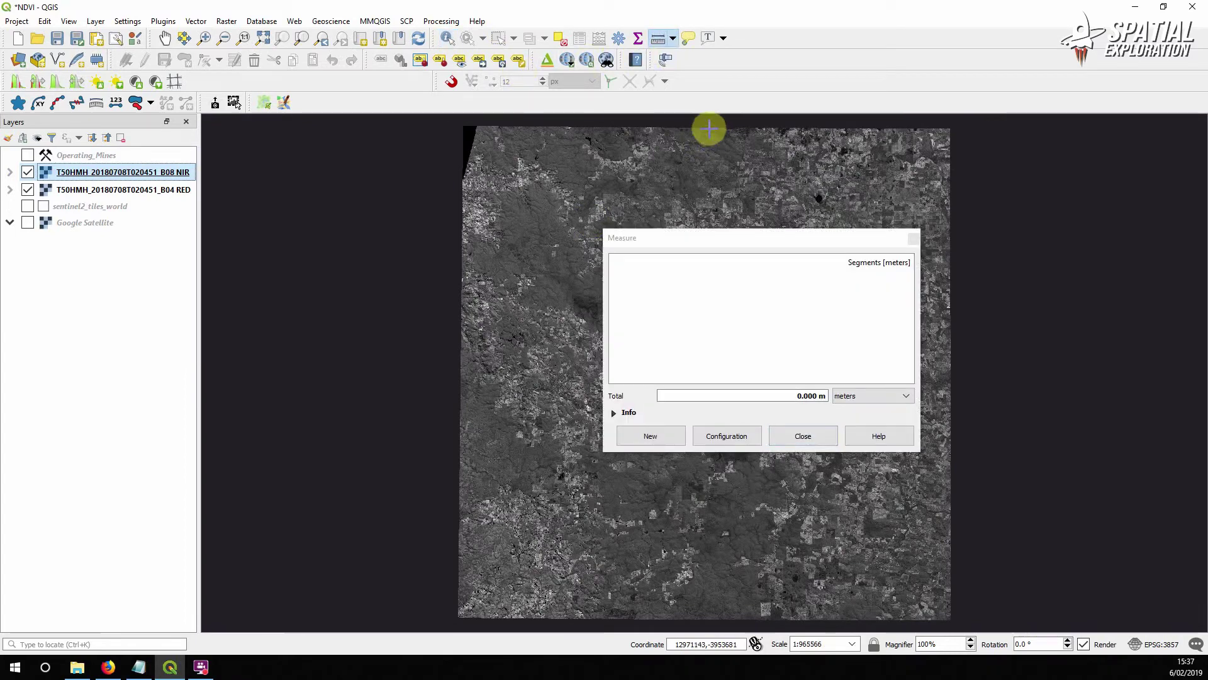
pyautogui.click(710, 127)
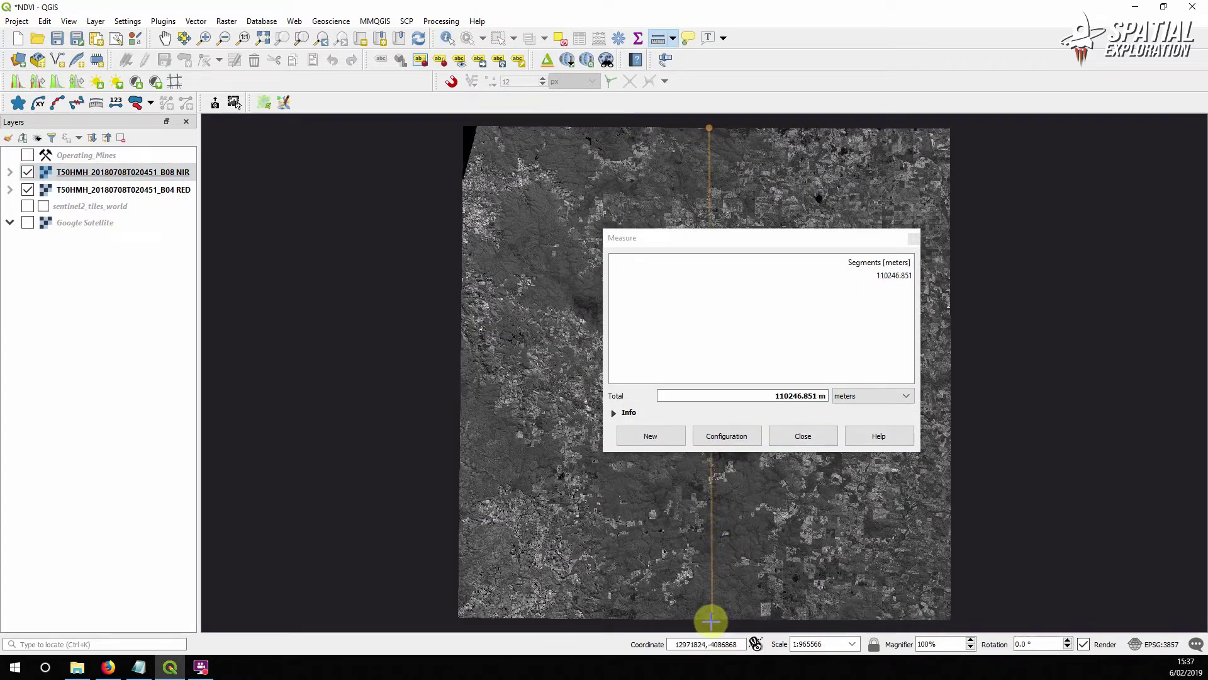
pyautogui.click(780, 435)
pyautogui.scroll(8, 667, 440)
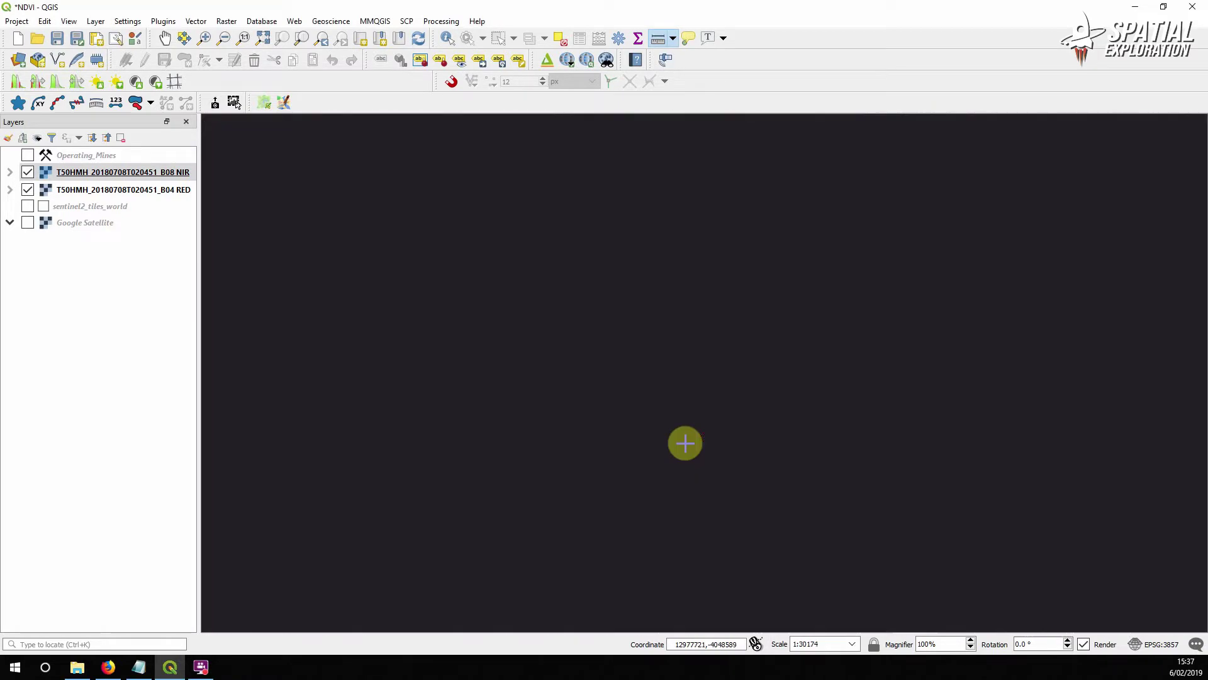
pyautogui.scroll(3, 512, 262)
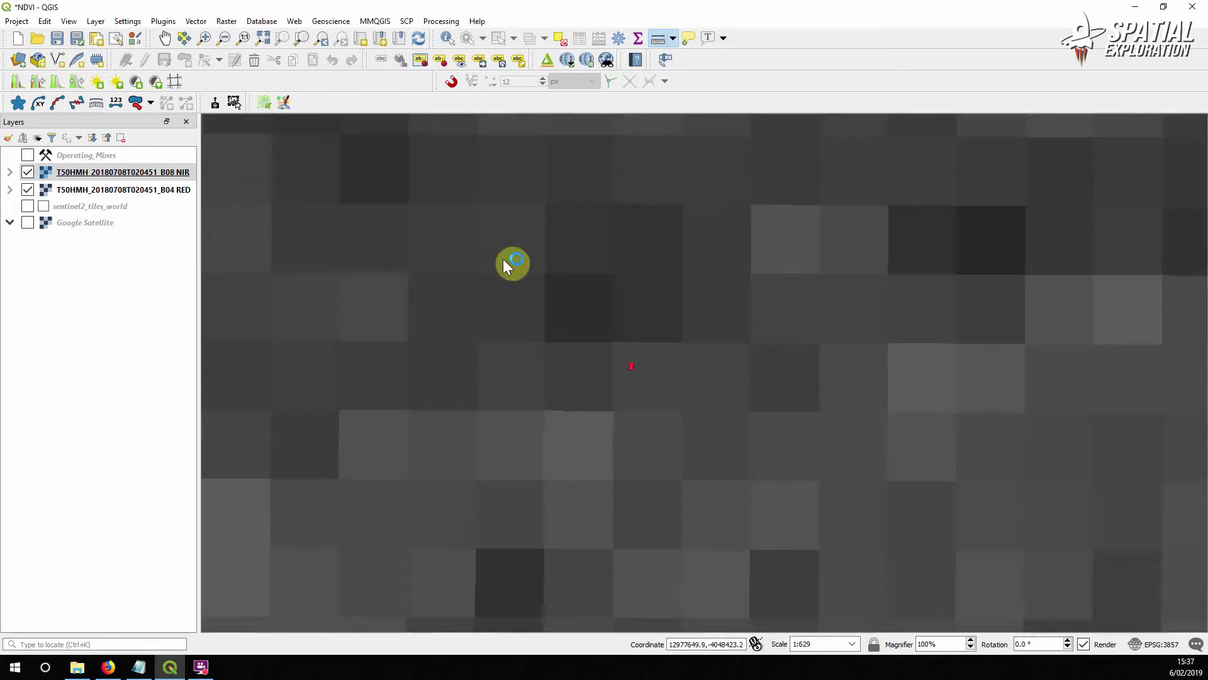
pyautogui.click(16, 83)
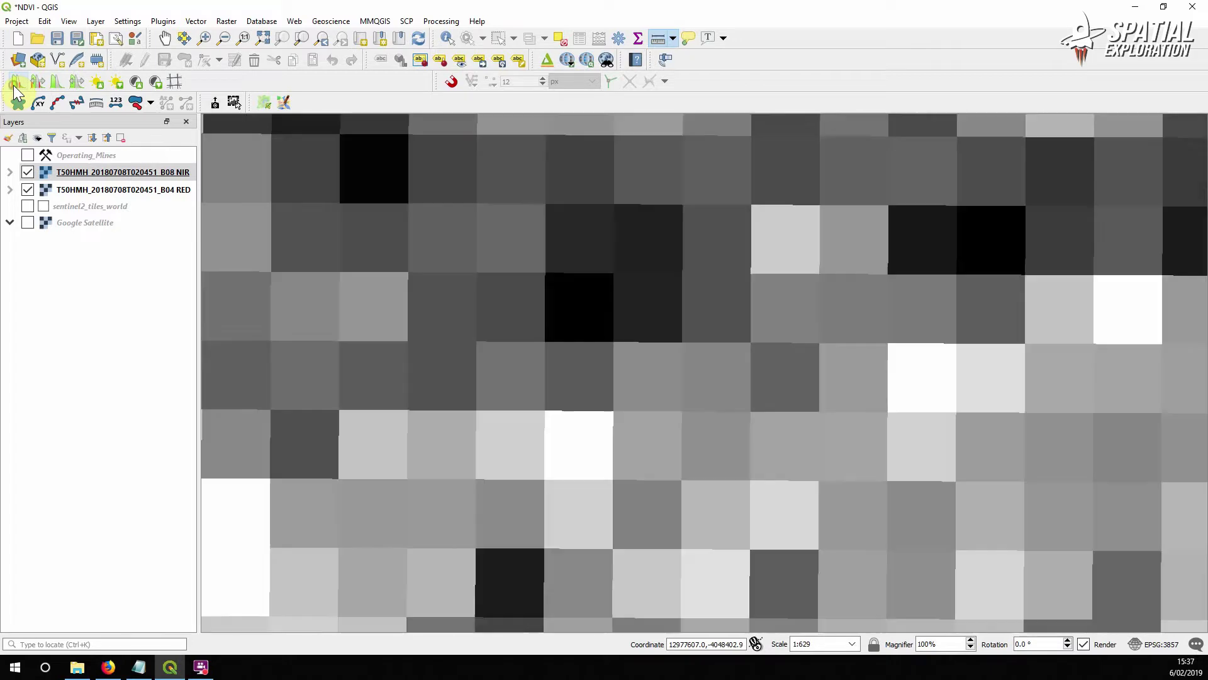
pyautogui.click(544, 374)
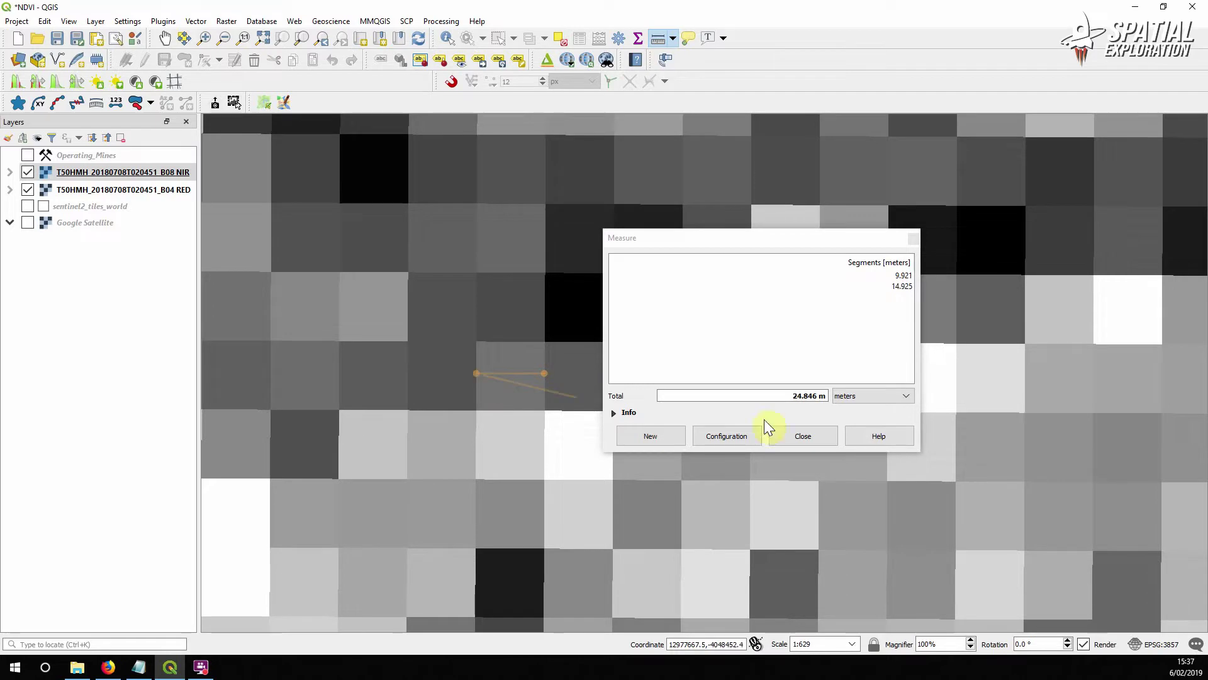
pyautogui.click(798, 436)
pyautogui.rightClick(70, 175)
pyautogui.click(88, 188)
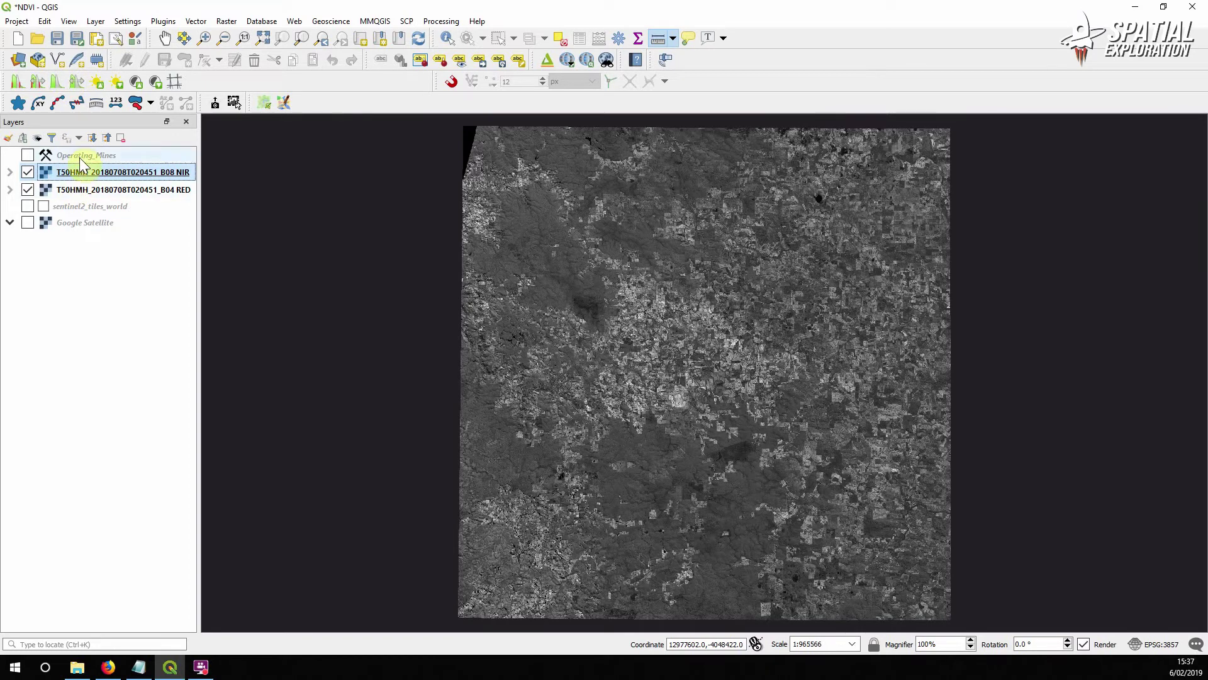
# Step: Open the Raster Calculator and check the NDVI formula in the Wikipedia article
pyautogui.click(224, 22)
pyautogui.click(248, 38)
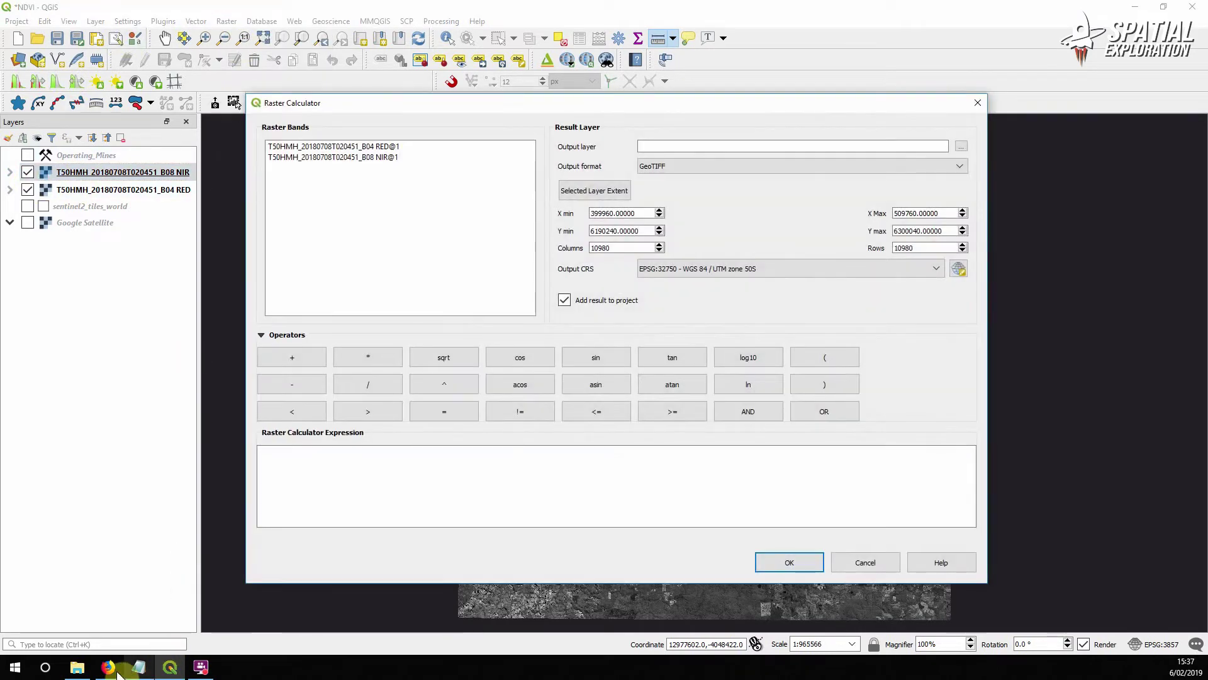
pyautogui.click(117, 671)
pyautogui.click(70, 13)
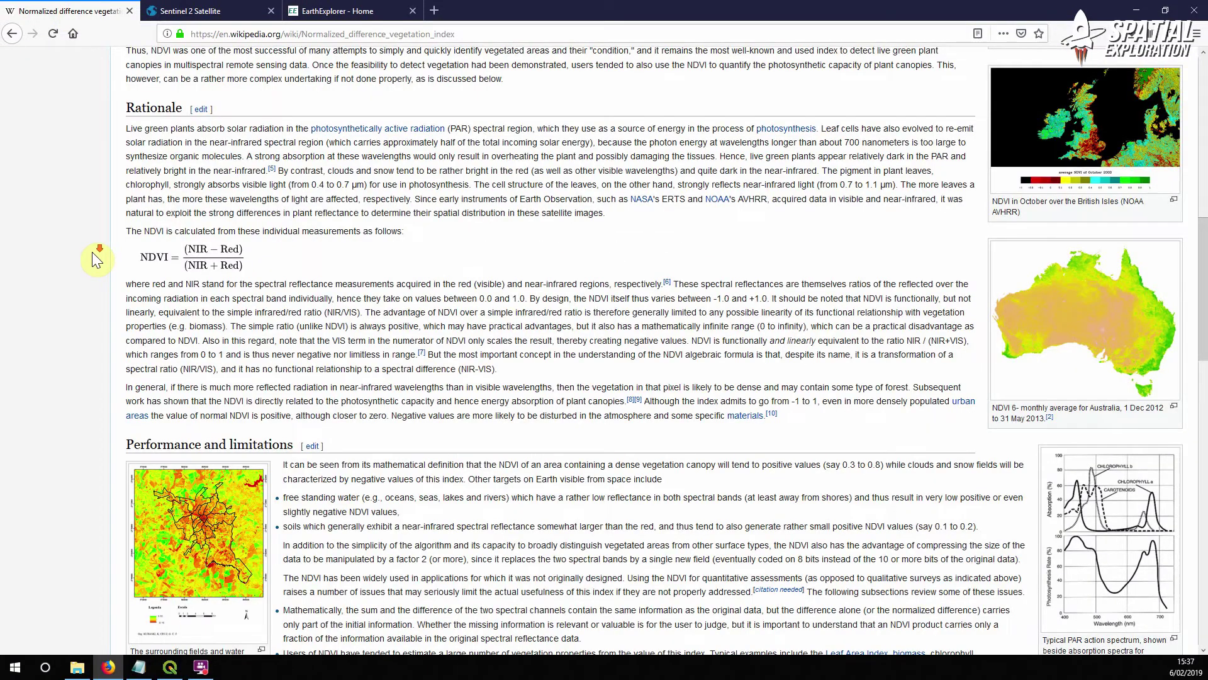
pyautogui.scroll(-2, 111, 246)
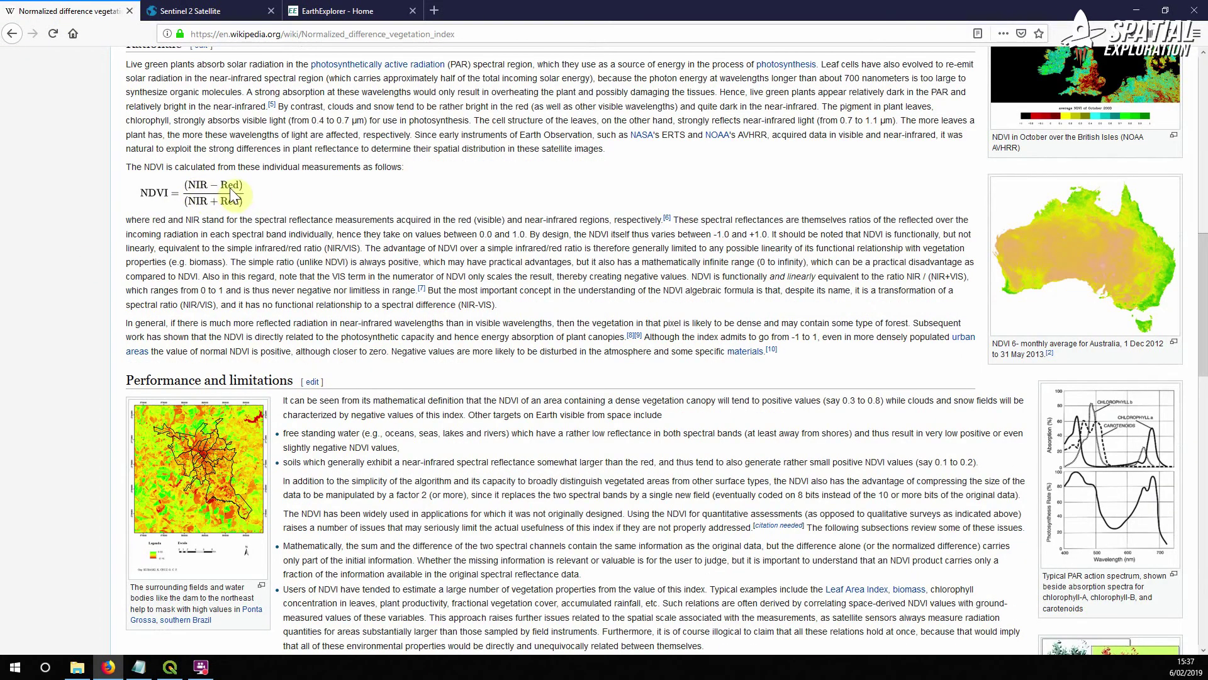
pyautogui.click(167, 669)
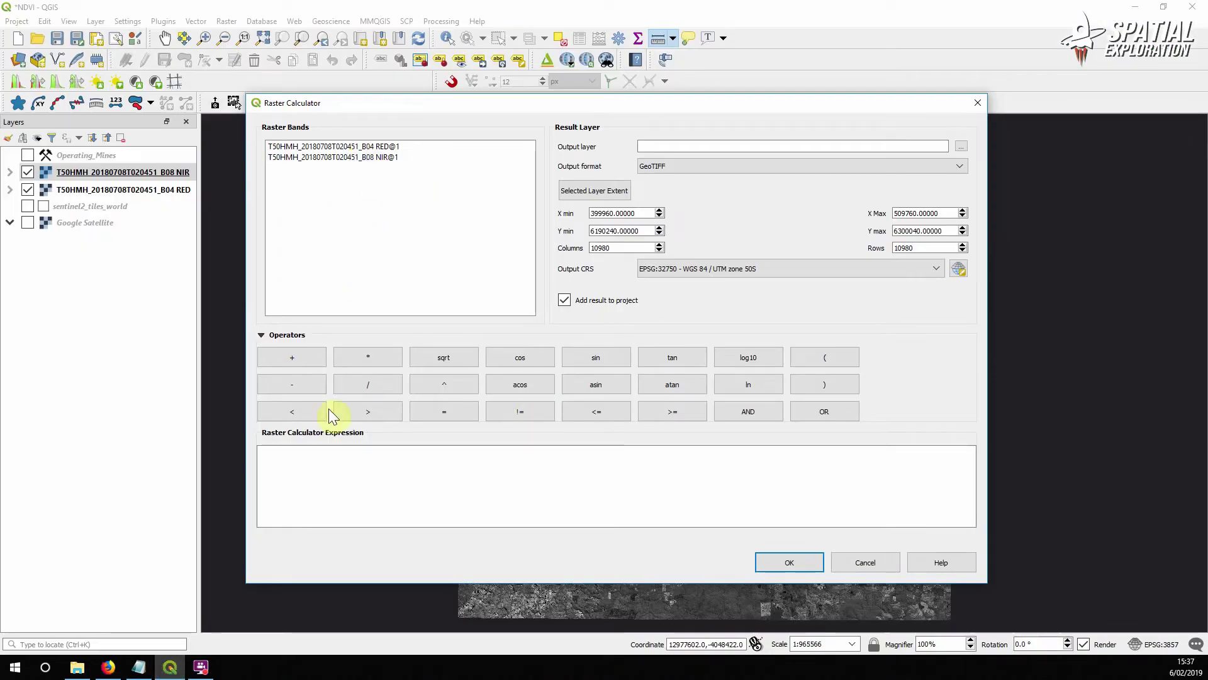
# Step: Build the expression (B08 NIR - B04 RED) / (B08 NIR + B04 RED) from the band layers
pyautogui.write('() / (')
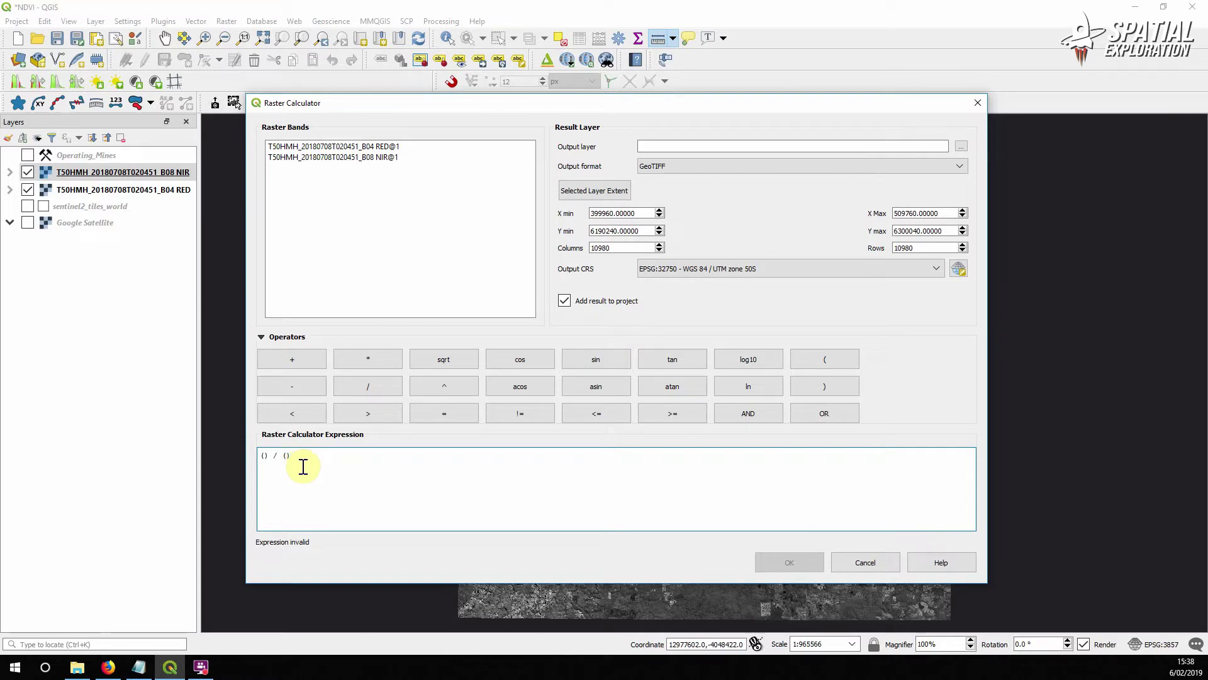
pyautogui.doubleClick(327, 158)
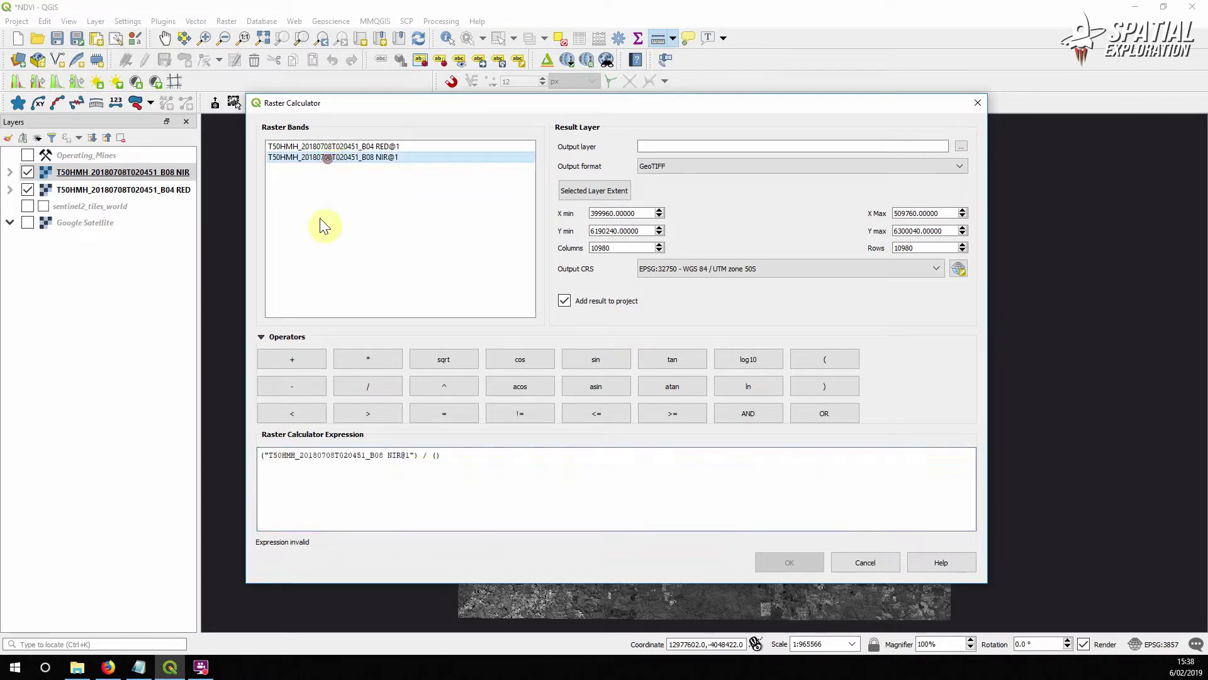
pyautogui.click(413, 455)
pyautogui.write('-')
pyautogui.doubleClick(318, 146)
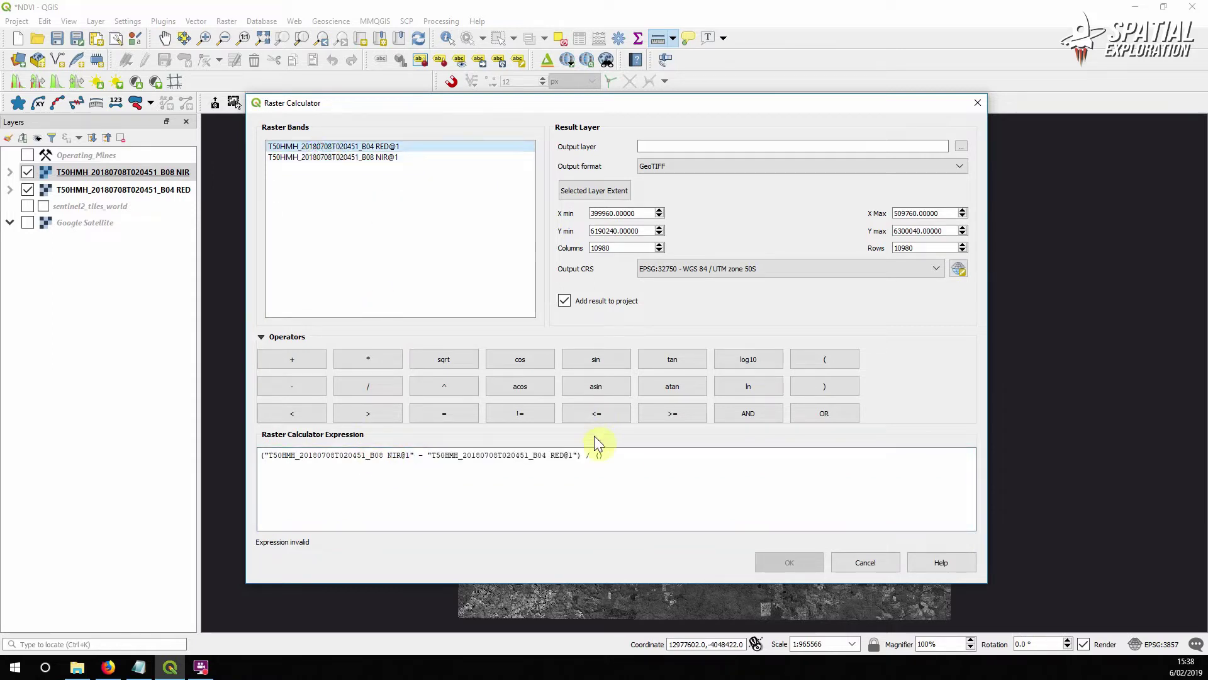
pyautogui.doubleClick(355, 157)
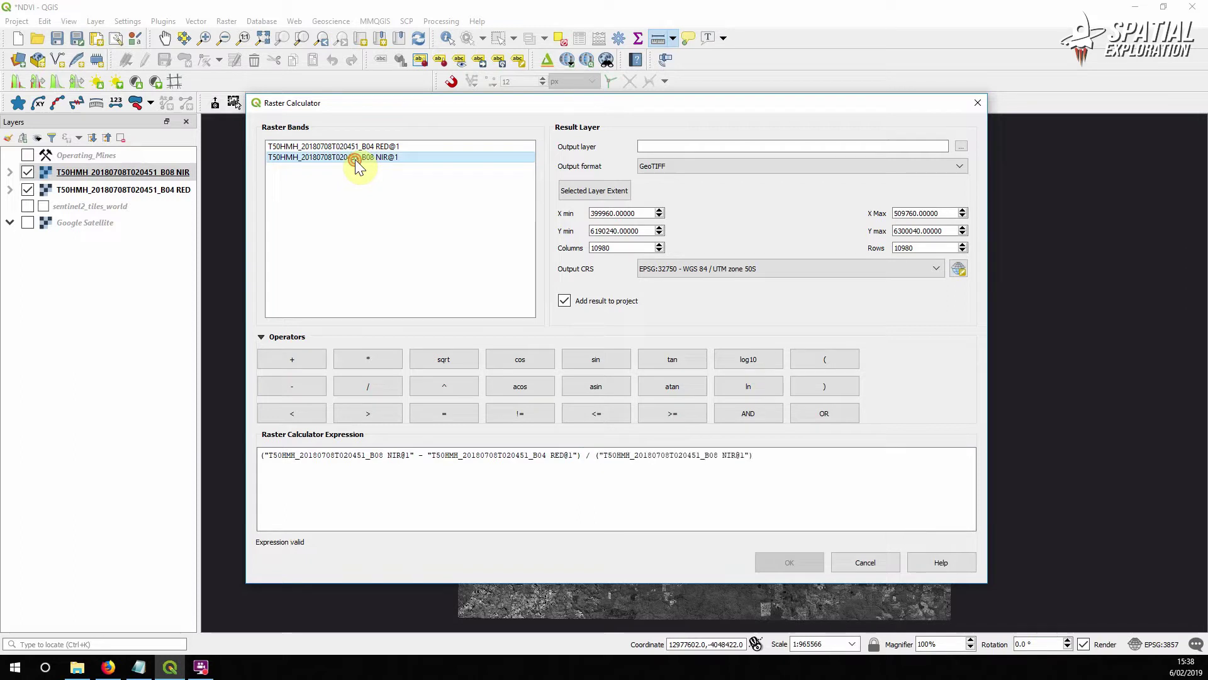
pyautogui.click(749, 455)
pyautogui.write('+')
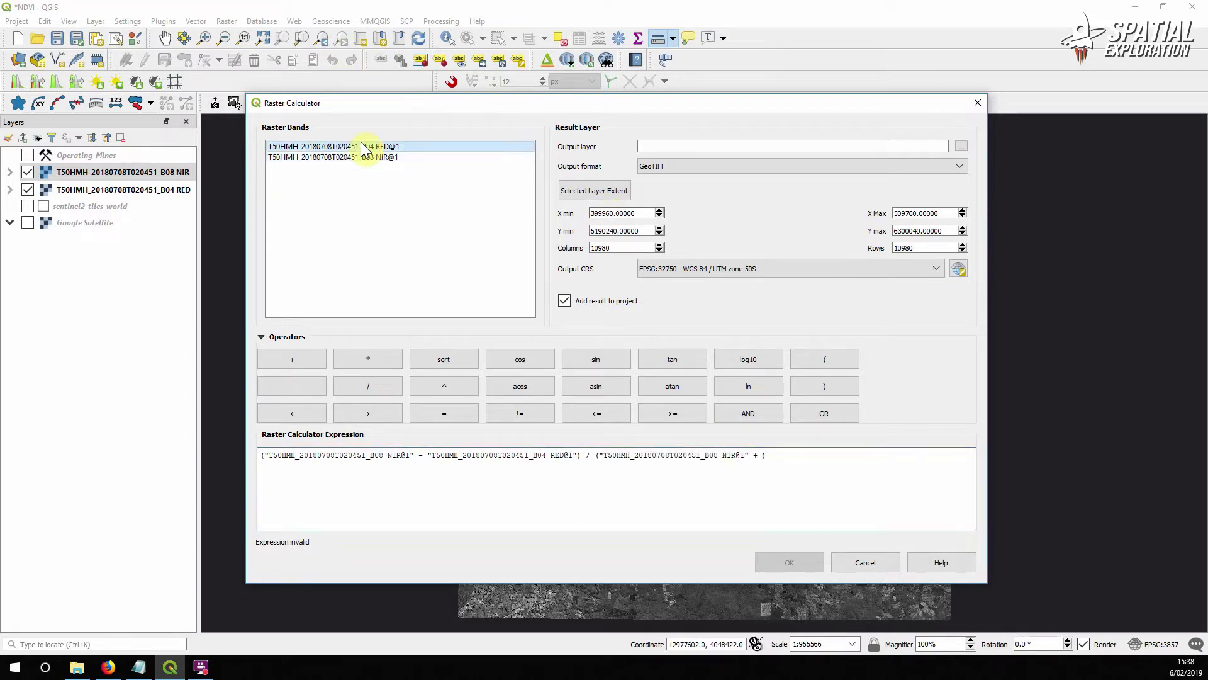
pyautogui.doubleClick(360, 146)
# Step: Set the output to NDVI 201807 50HMH.tif, replace the existing file, and run the calculation
pyautogui.click(961, 146)
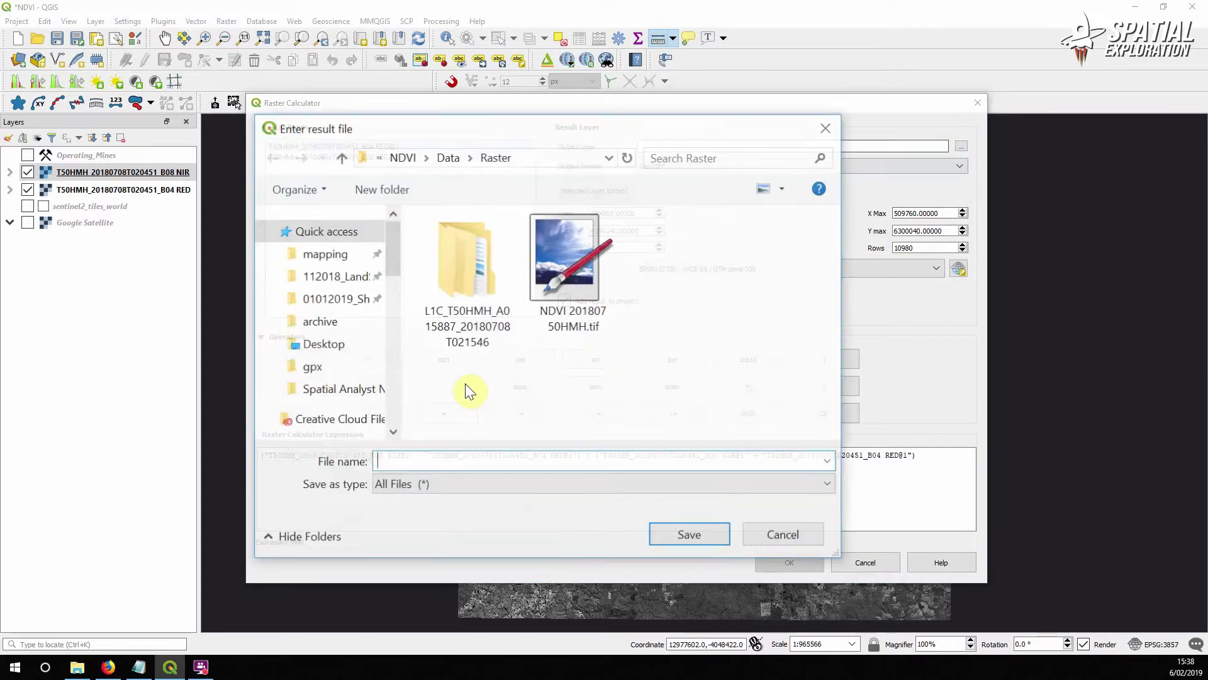
pyautogui.click(587, 297)
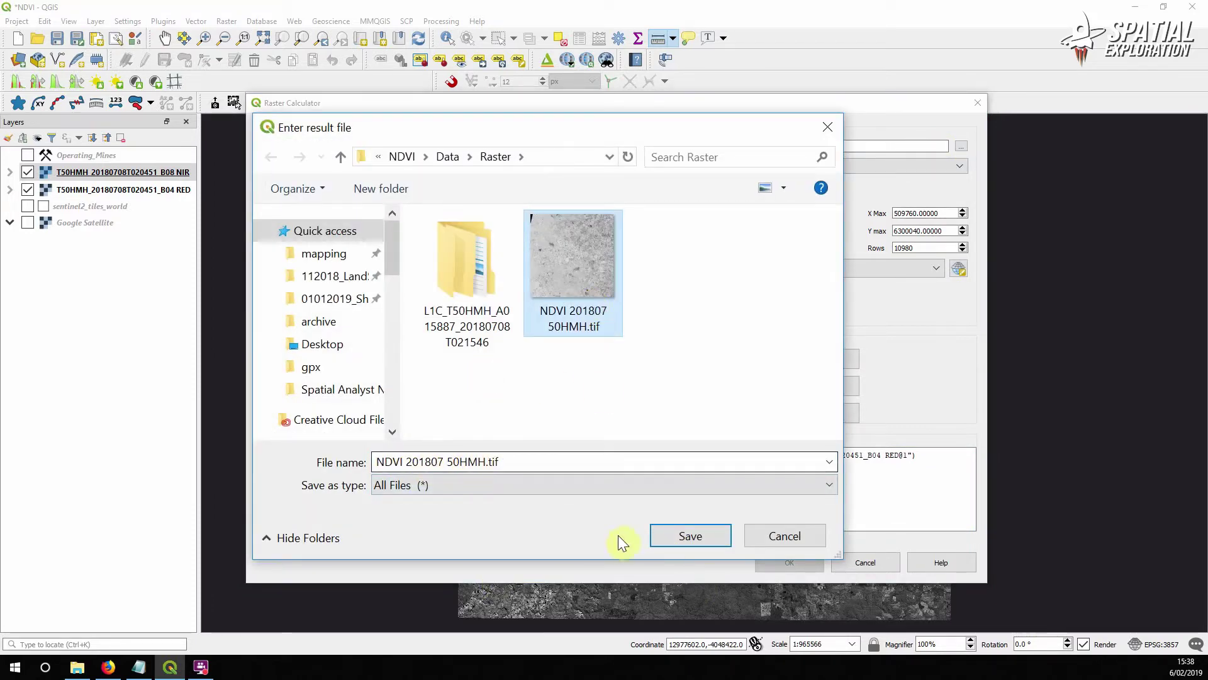
pyautogui.click(685, 542)
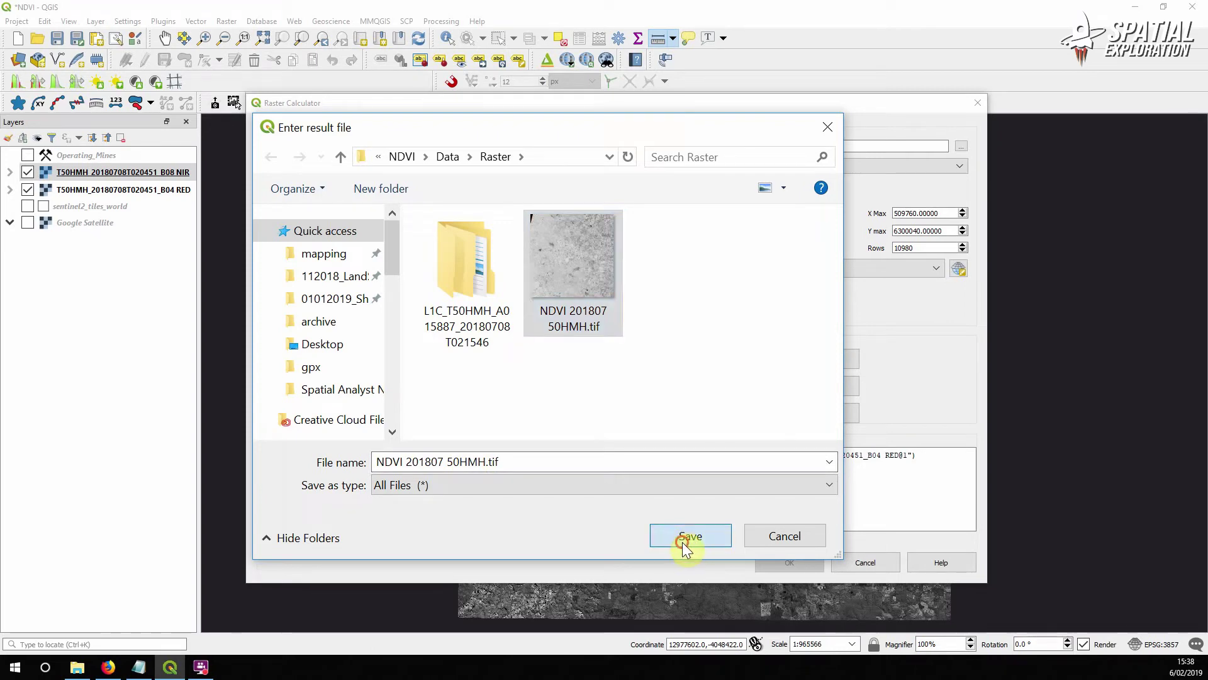
pyautogui.click(642, 333)
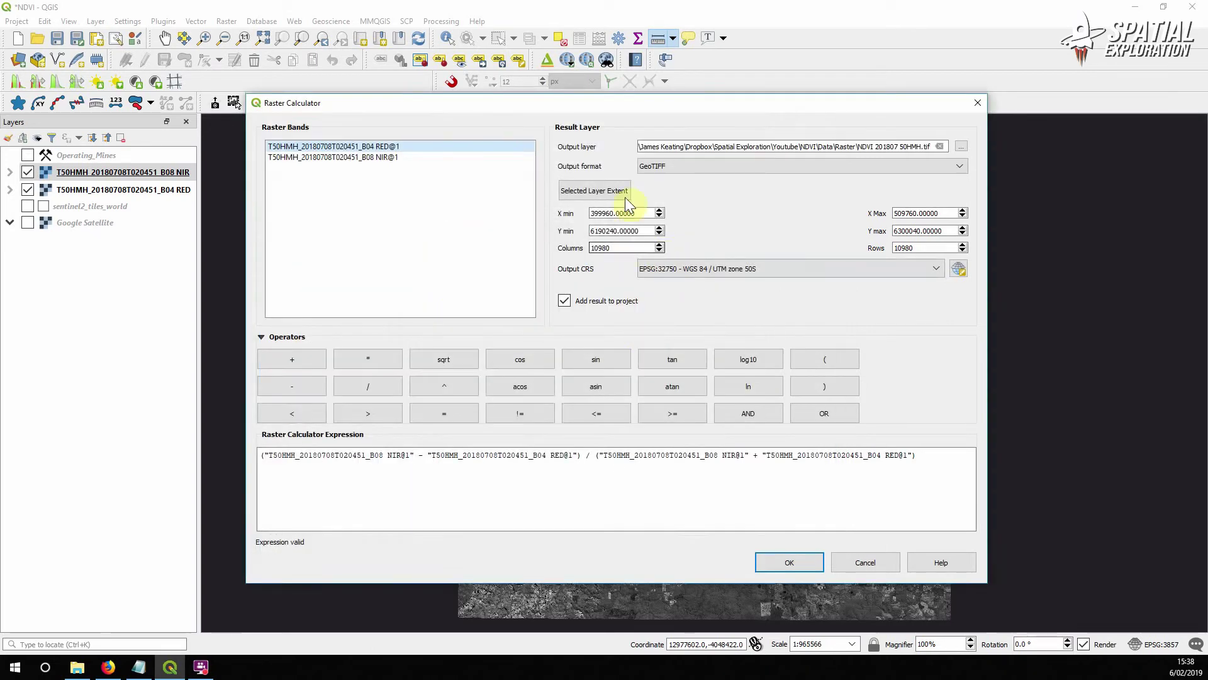
pyautogui.click(782, 559)
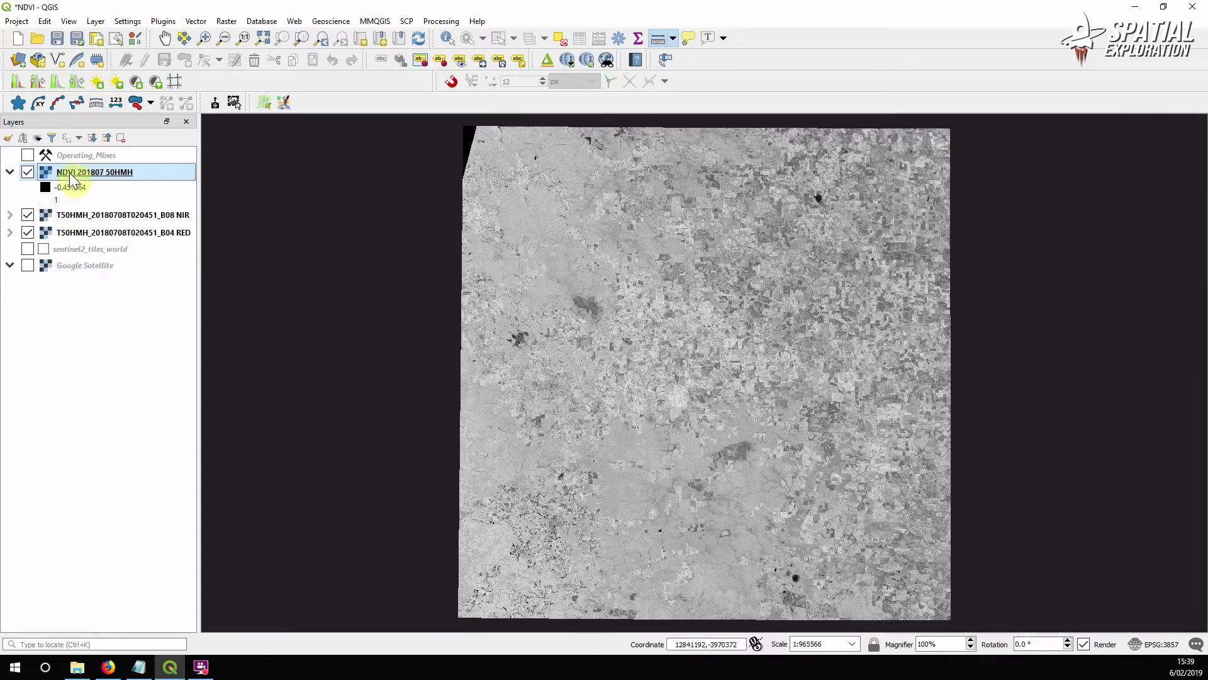
# Step: Hide B08 NIR and B04 RED and switch the NDVI layer to Singleband pseudocolor rendering
pyautogui.moveTo(70, 180)
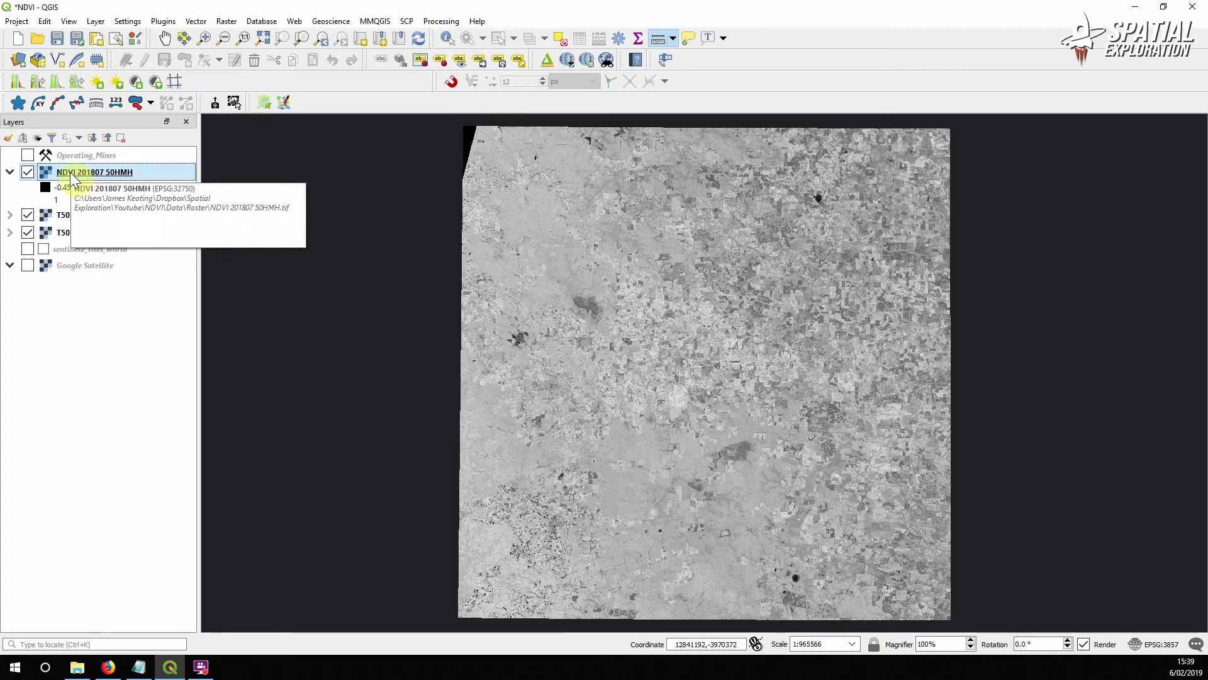
pyautogui.click(27, 214)
pyautogui.click(27, 233)
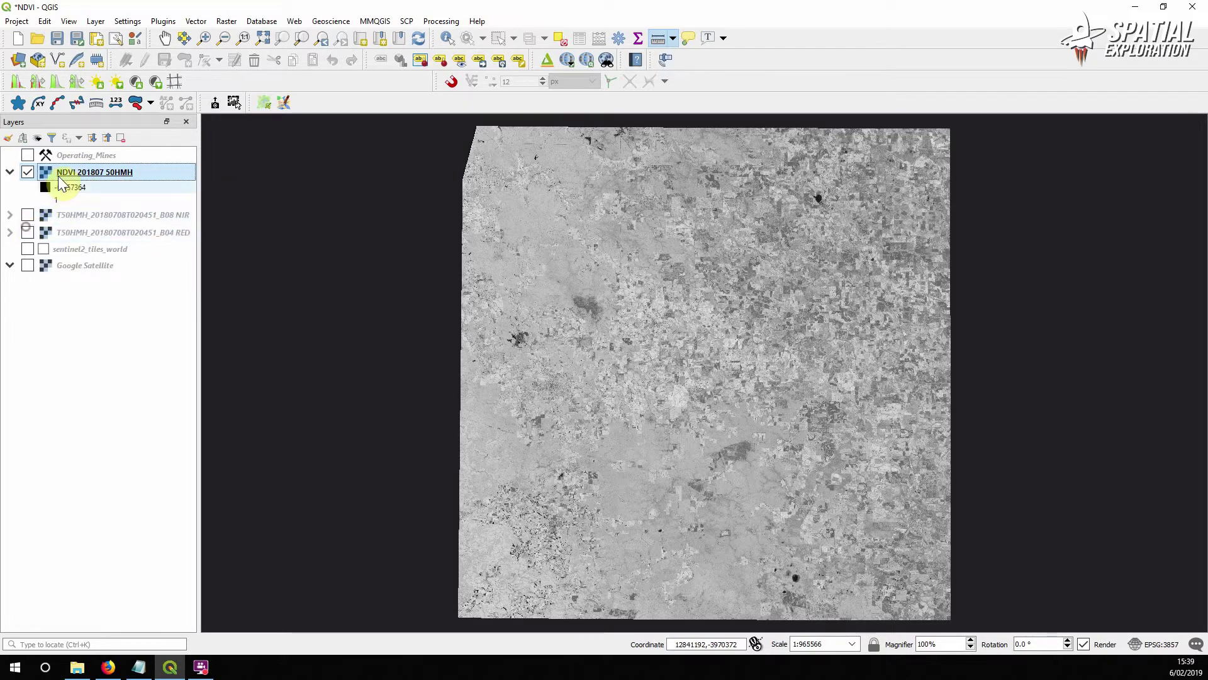
pyautogui.doubleClick(64, 169)
pyautogui.moveTo(484, 129); pyautogui.dragTo(387, 149)
pyautogui.click(502, 191)
pyautogui.click(492, 226)
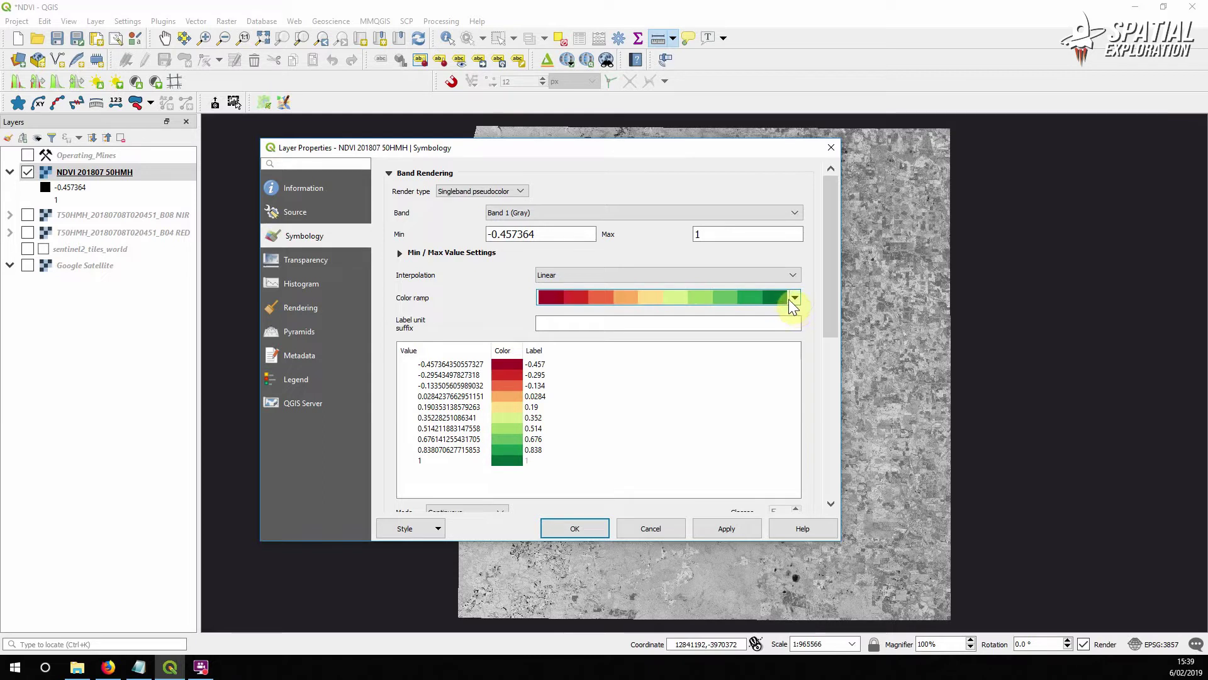
# Step: Set the NDVI ramp to Min -1 and Max 1, apply it, and close Layer Properties
pyautogui.moveTo(558, 233); pyautogui.dragTo(447, 232)
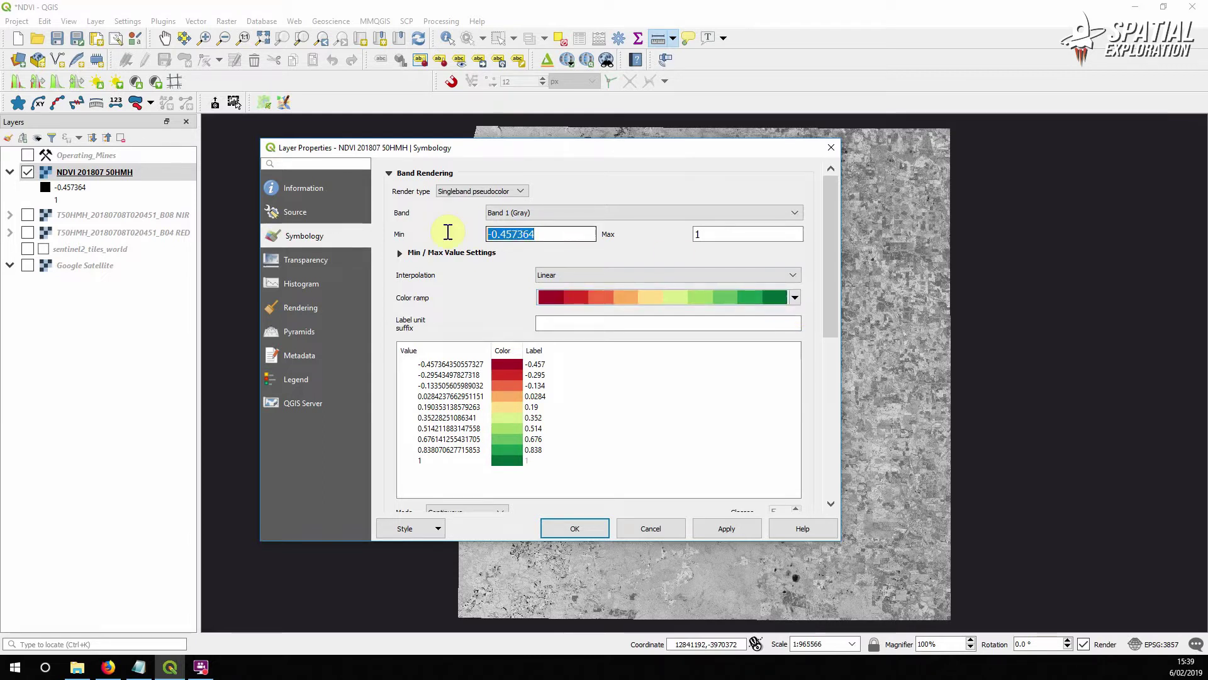
pyautogui.write('-1')
pyautogui.click(703, 234)
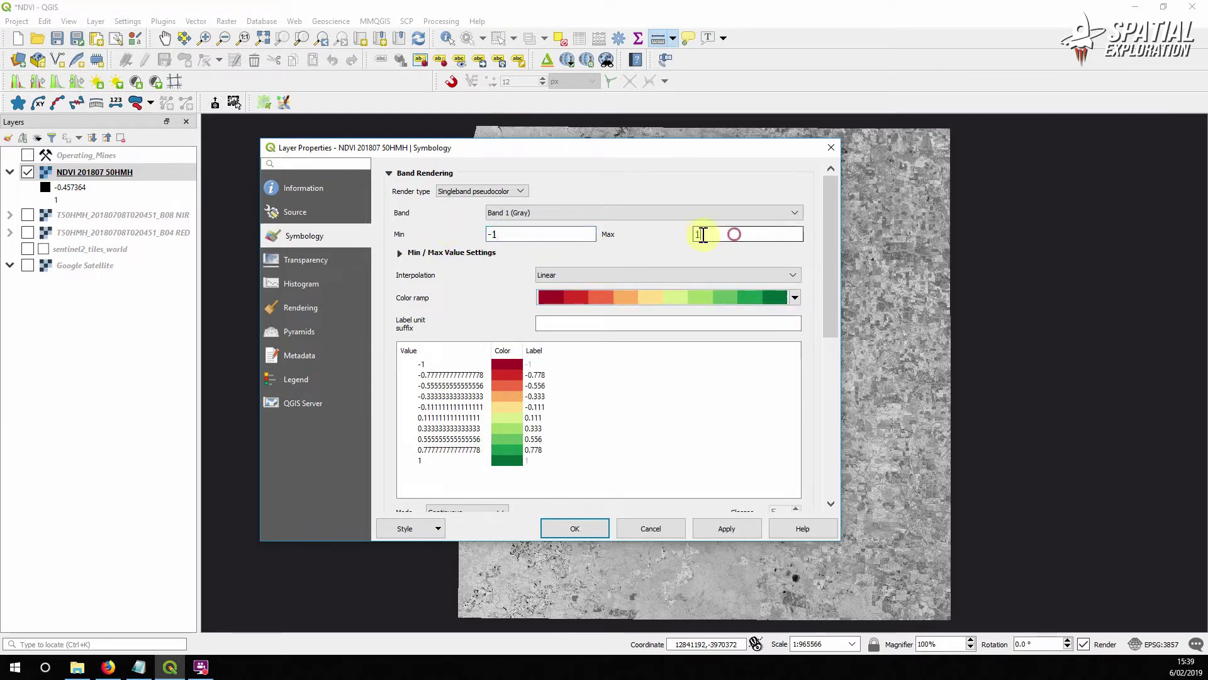
pyautogui.click(500, 238)
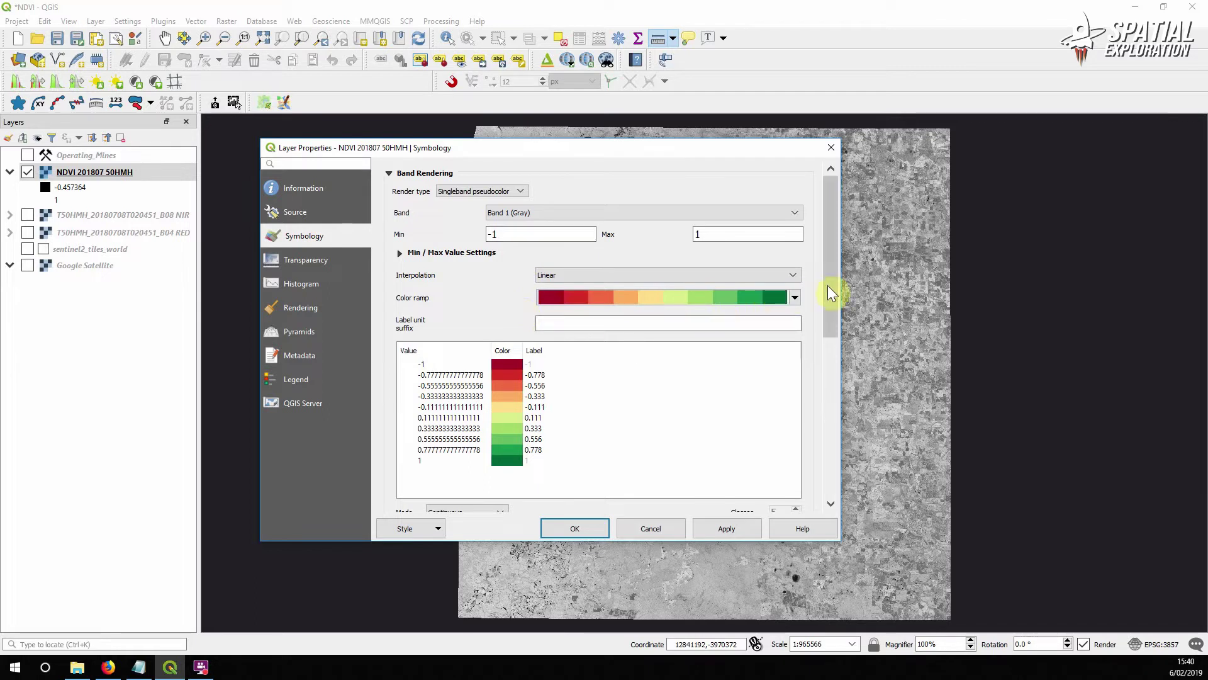
pyautogui.moveTo(834, 267); pyautogui.dragTo(844, 292)
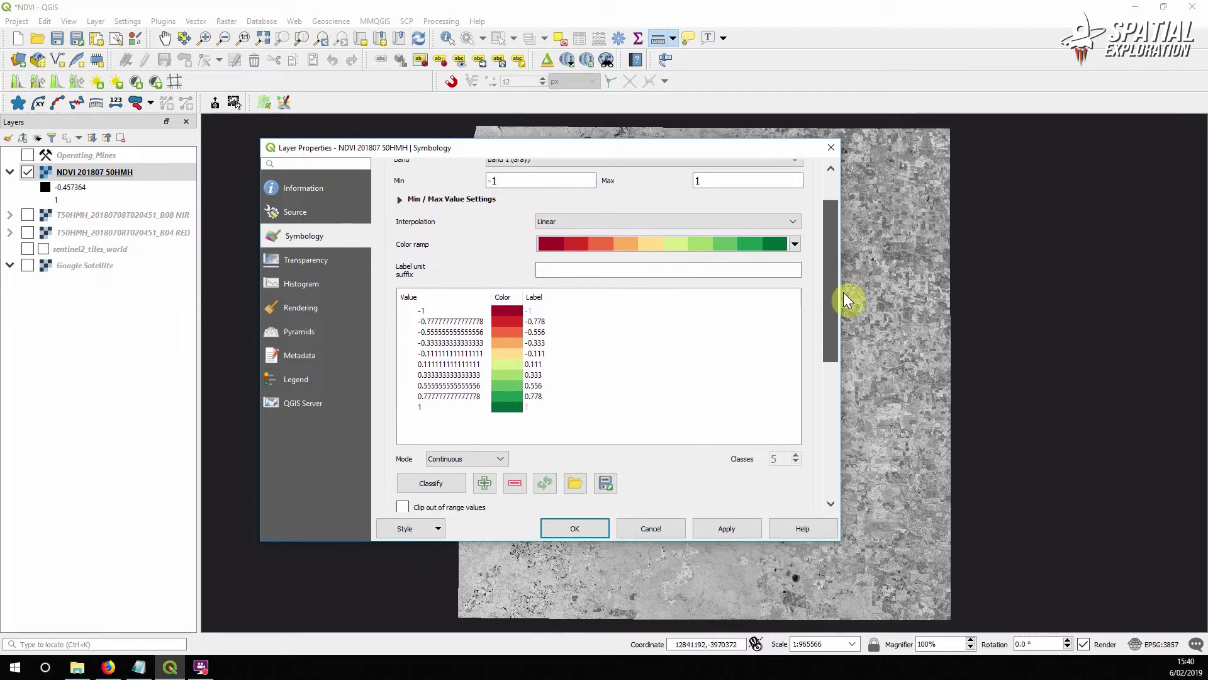
pyautogui.click(723, 531)
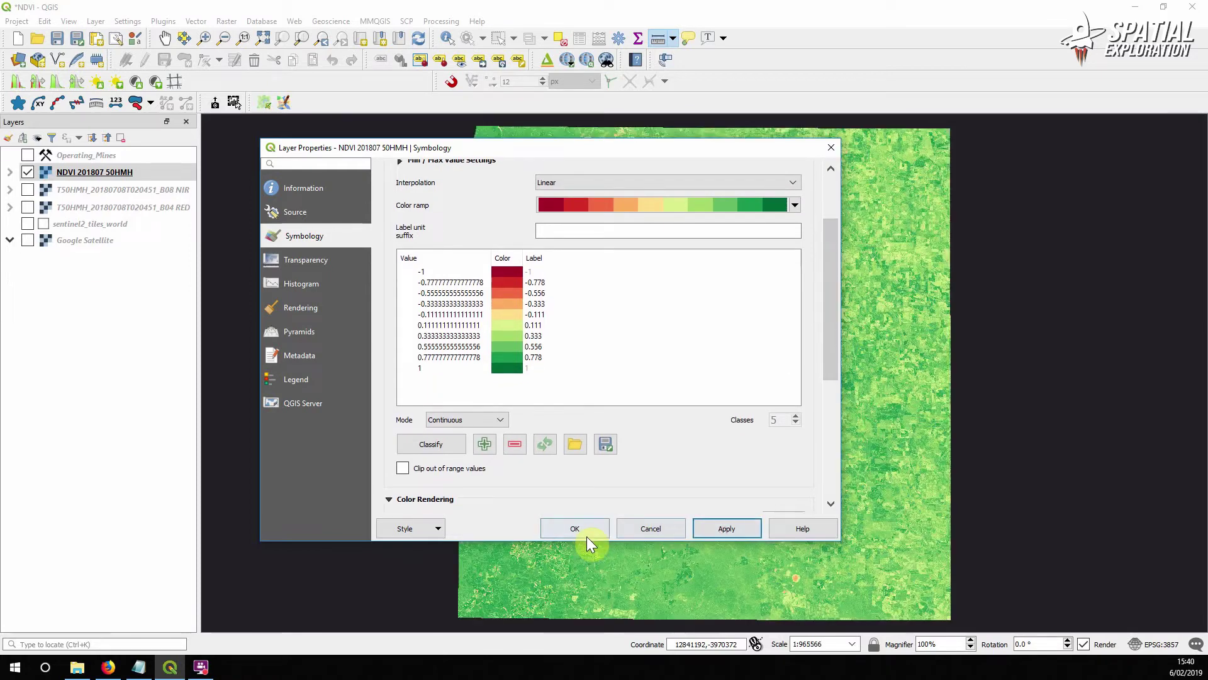
pyautogui.click(575, 529)
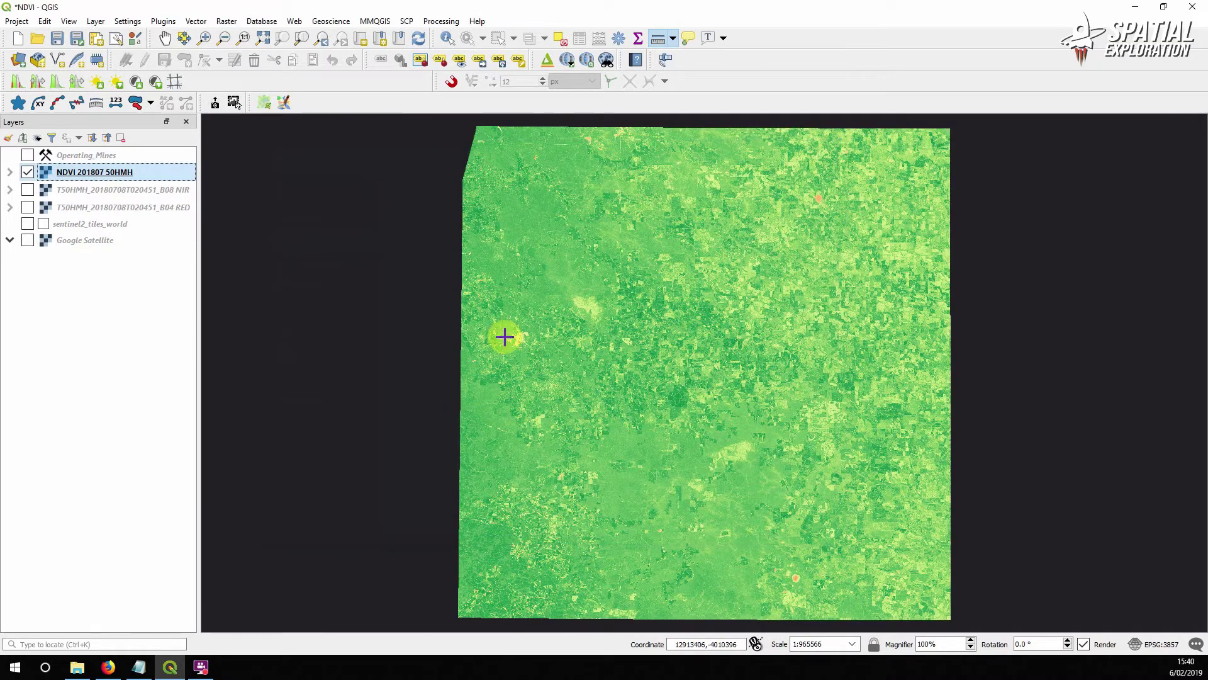
# Step: Turn on the Operating_Mines layer and zoom in toward the Greenbushes mines
pyautogui.click(28, 154)
pyautogui.scroll(2, 507, 340)
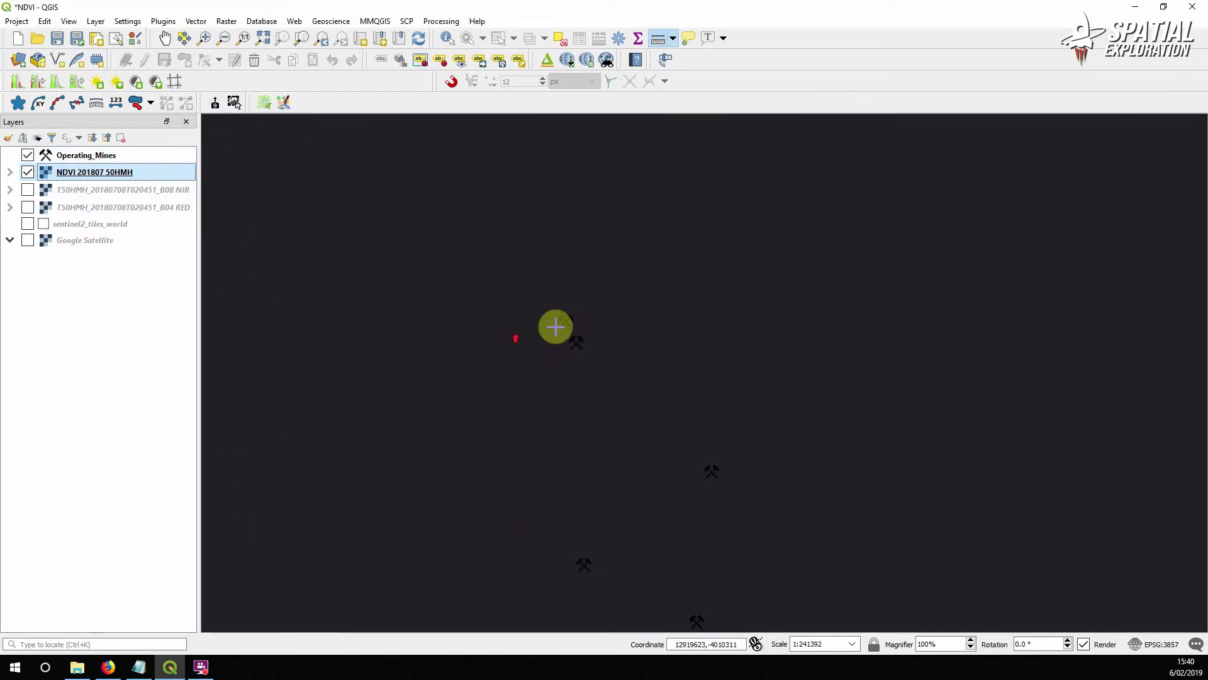
pyautogui.scroll(1, 563, 367)
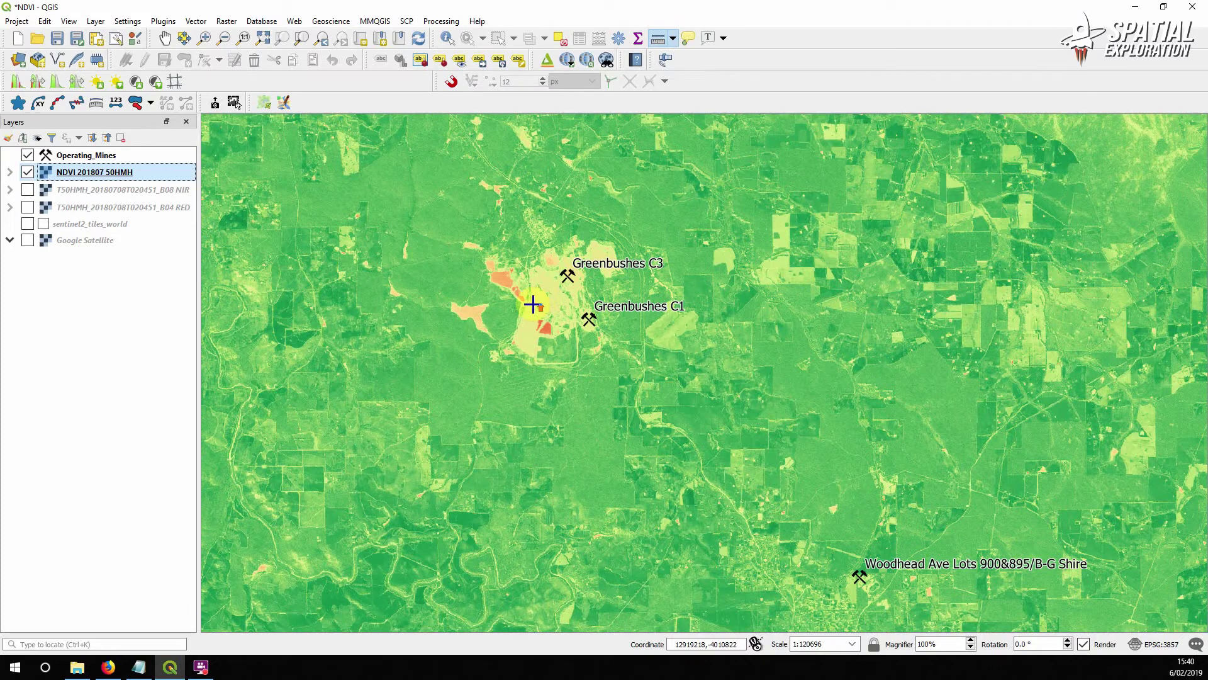
pyautogui.scroll(1, 532, 305)
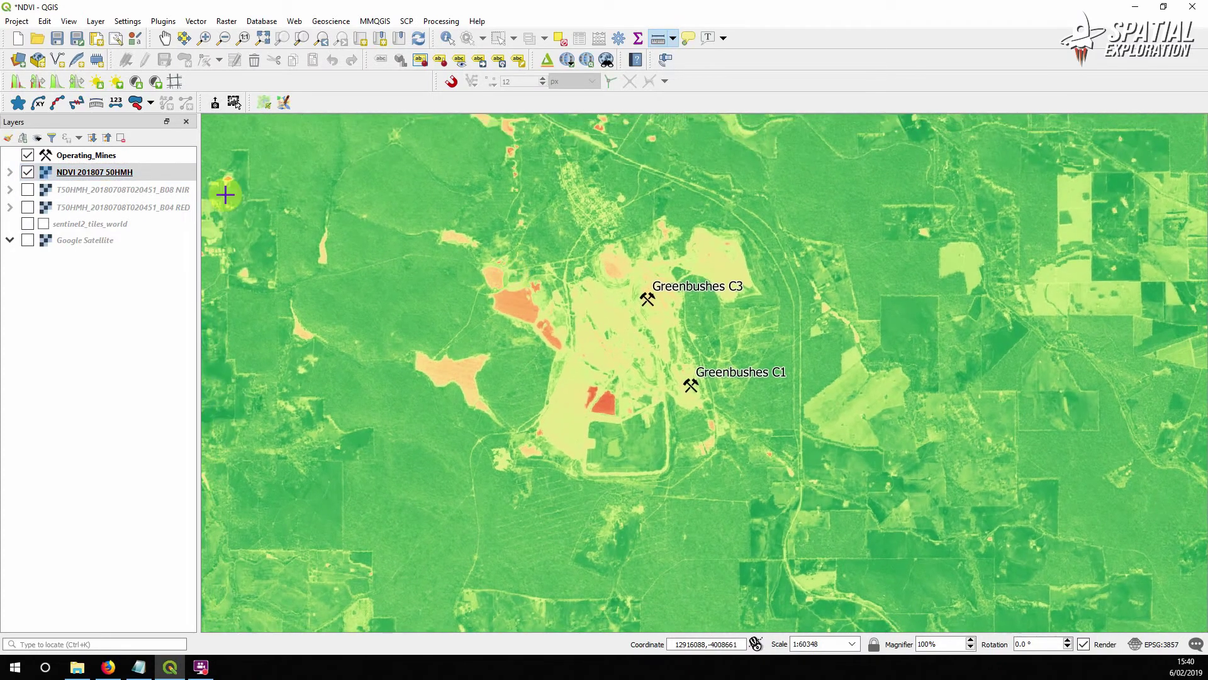
# Step: Turn on Google Satellite and toggle NDVI to compare the mine area, then pan south
pyautogui.click(27, 240)
pyautogui.click(27, 173)
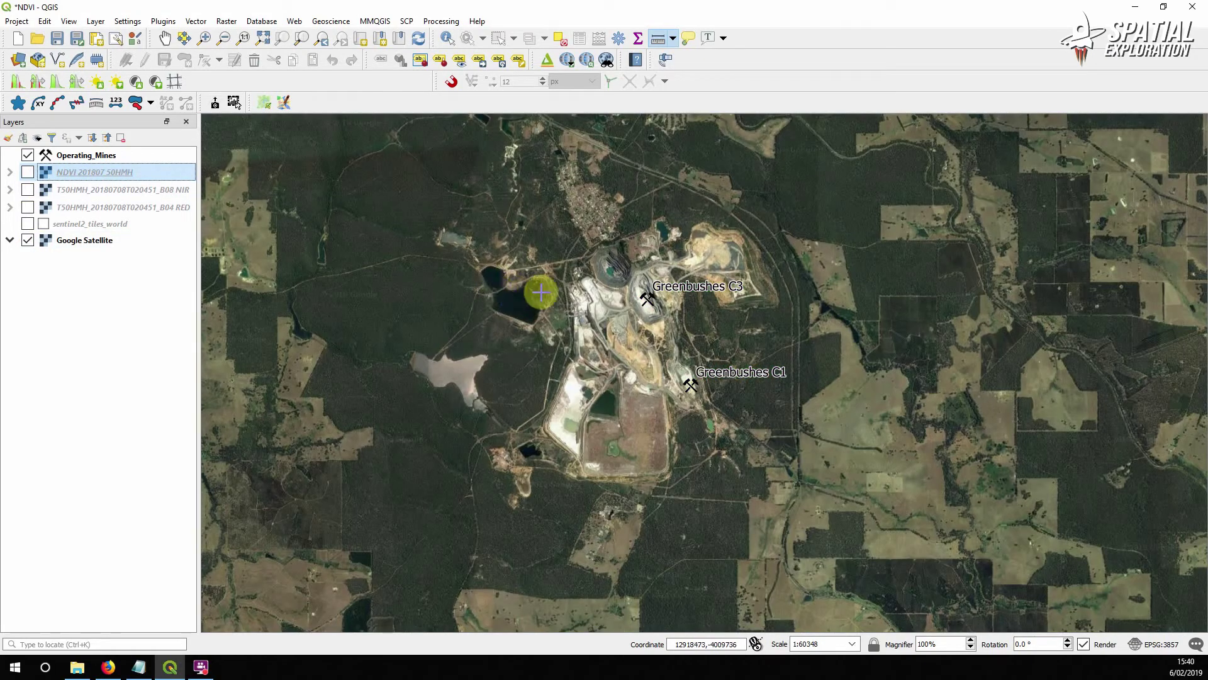
pyautogui.click(28, 171)
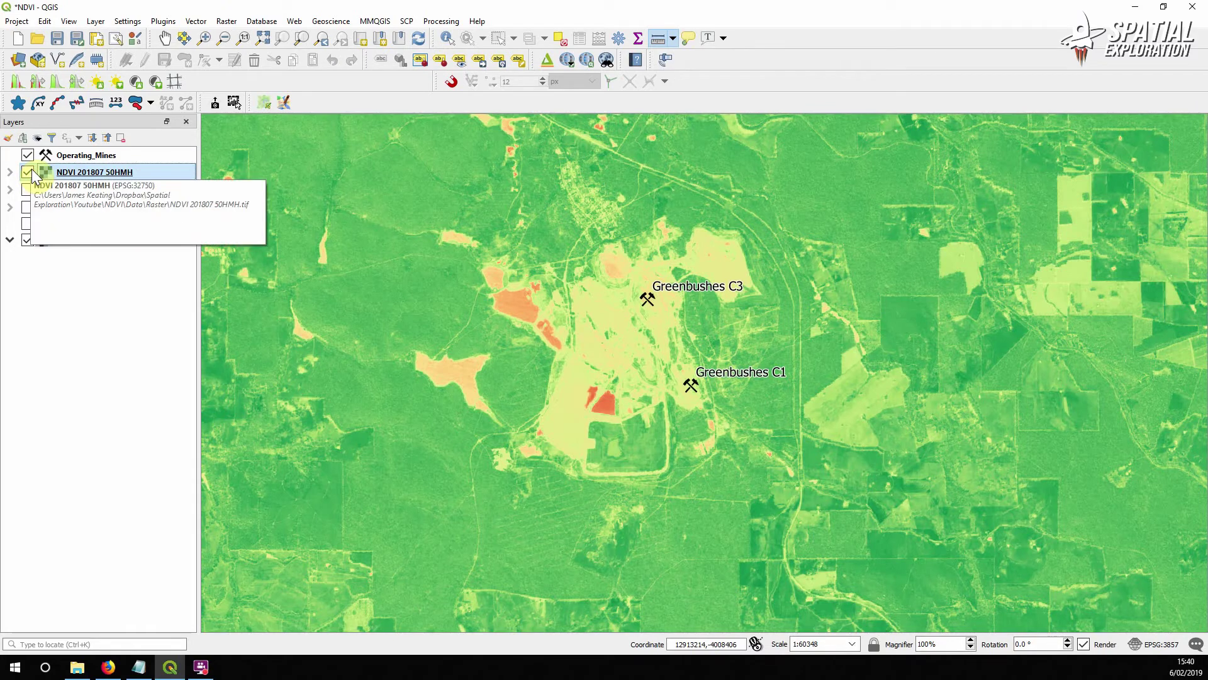
pyautogui.click(28, 171)
pyautogui.scroll(1, 534, 409)
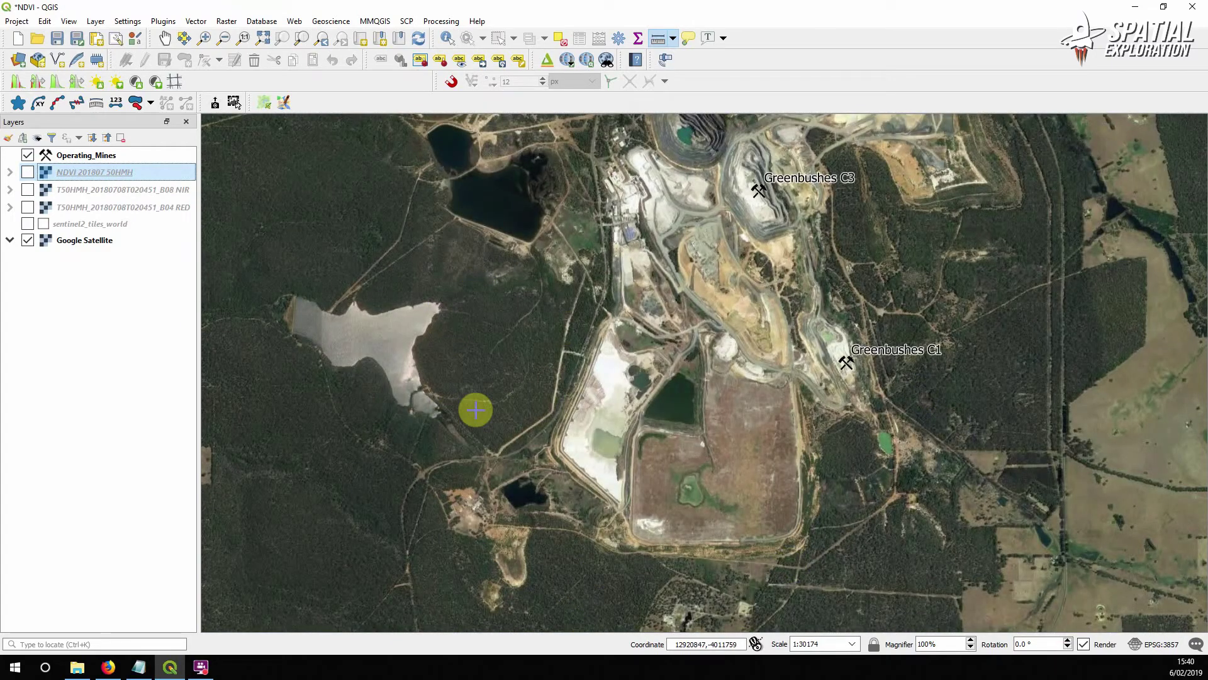
pyautogui.click(27, 171)
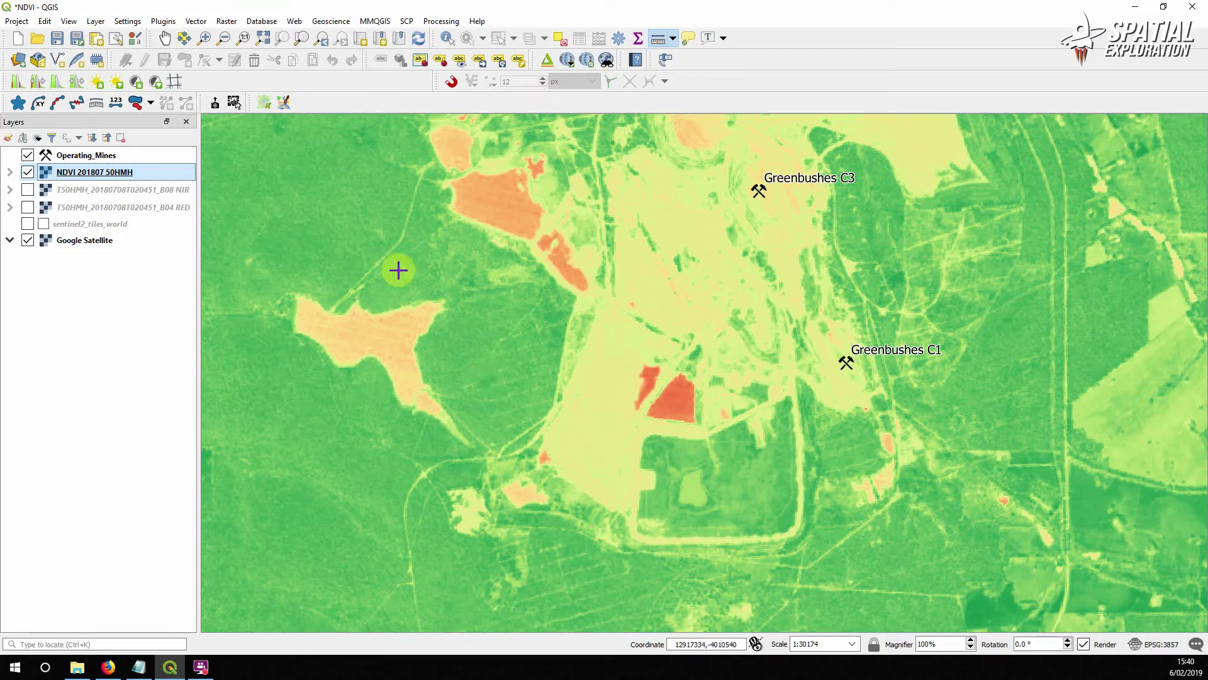
pyautogui.scroll(-1, 419, 306)
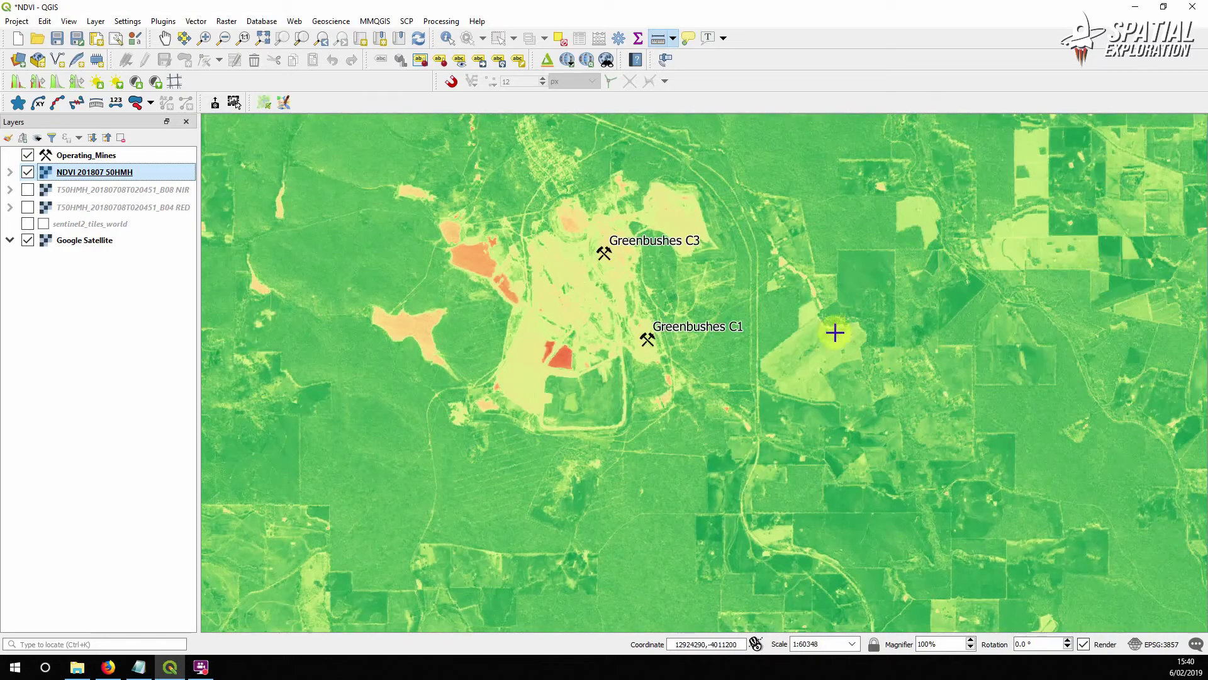
pyautogui.moveTo(881, 418); pyautogui.dragTo(688, 345)
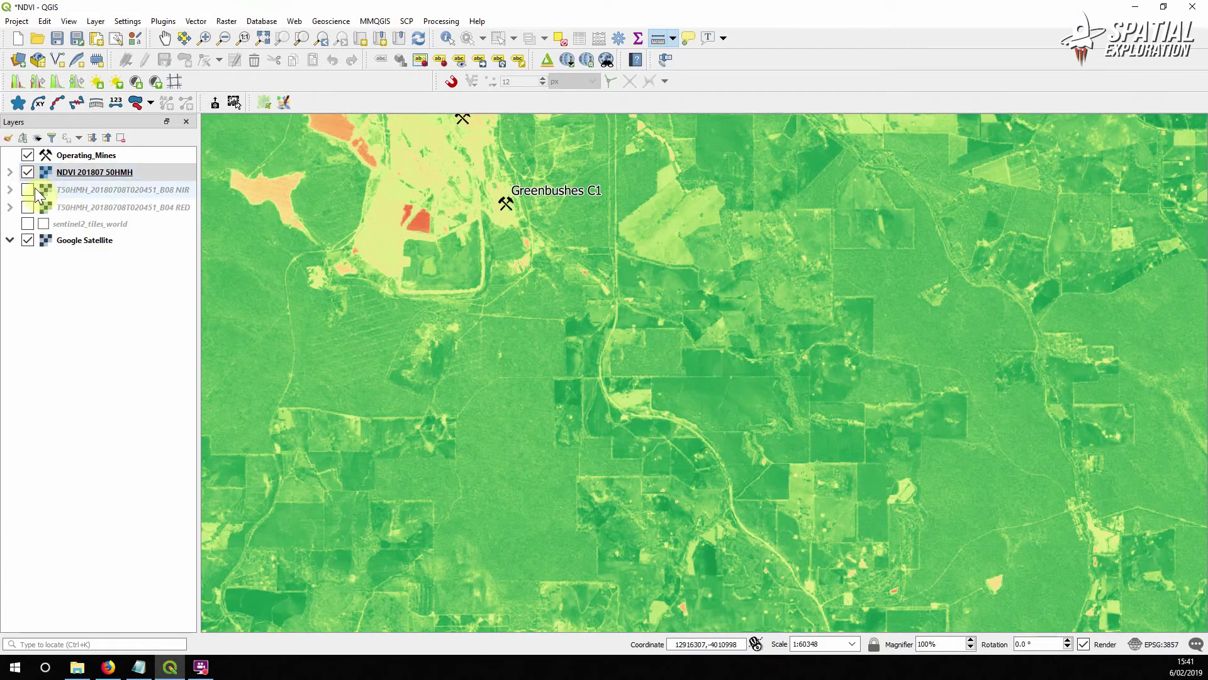
# Step: Identify NDVI values at a vegetated point and in the red pit area
pyautogui.click(73, 189)
pyautogui.click(73, 176)
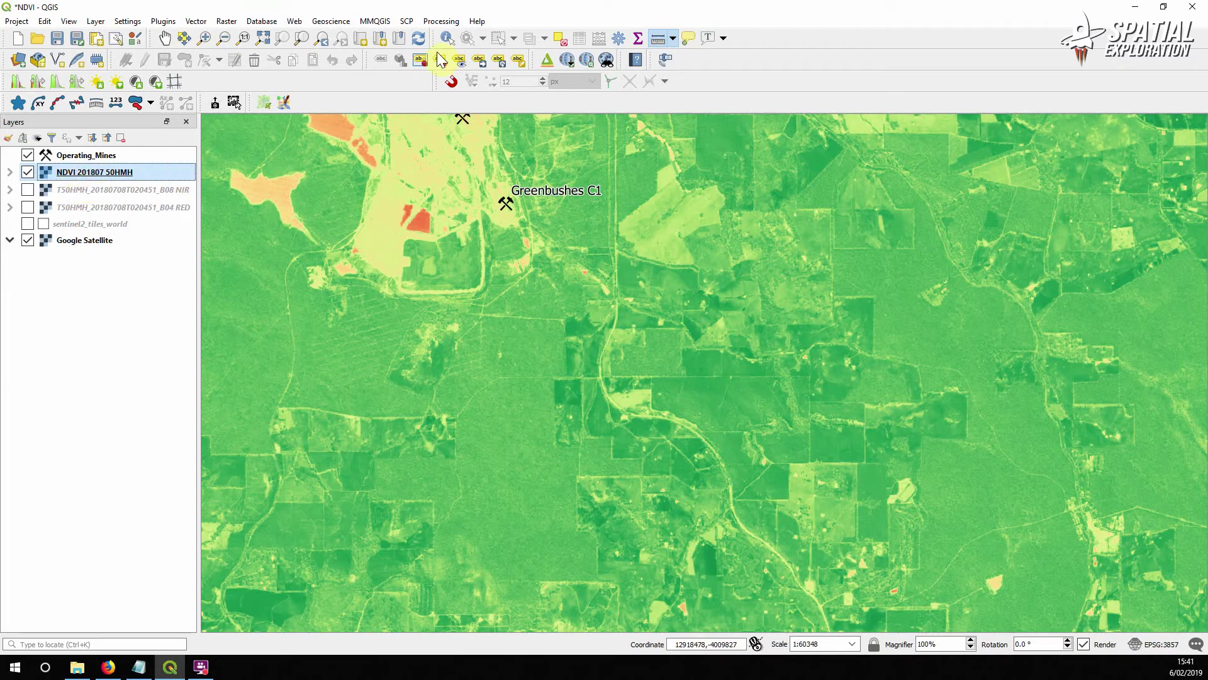
pyautogui.click(450, 37)
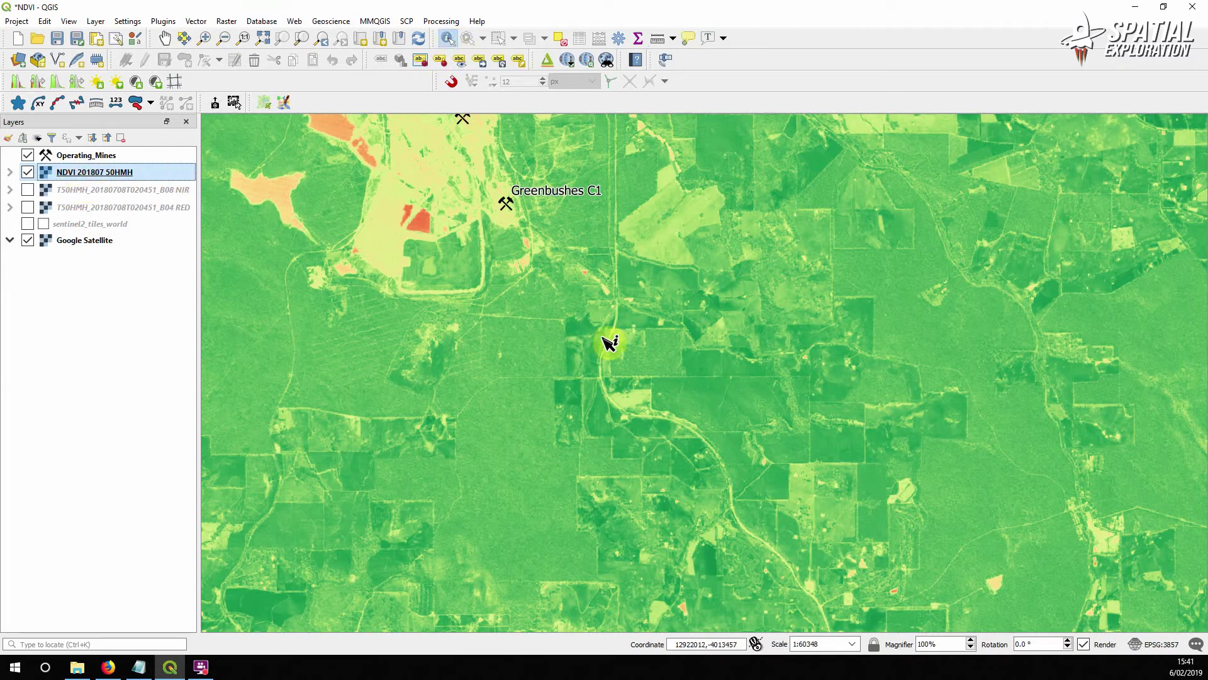
pyautogui.click(702, 360)
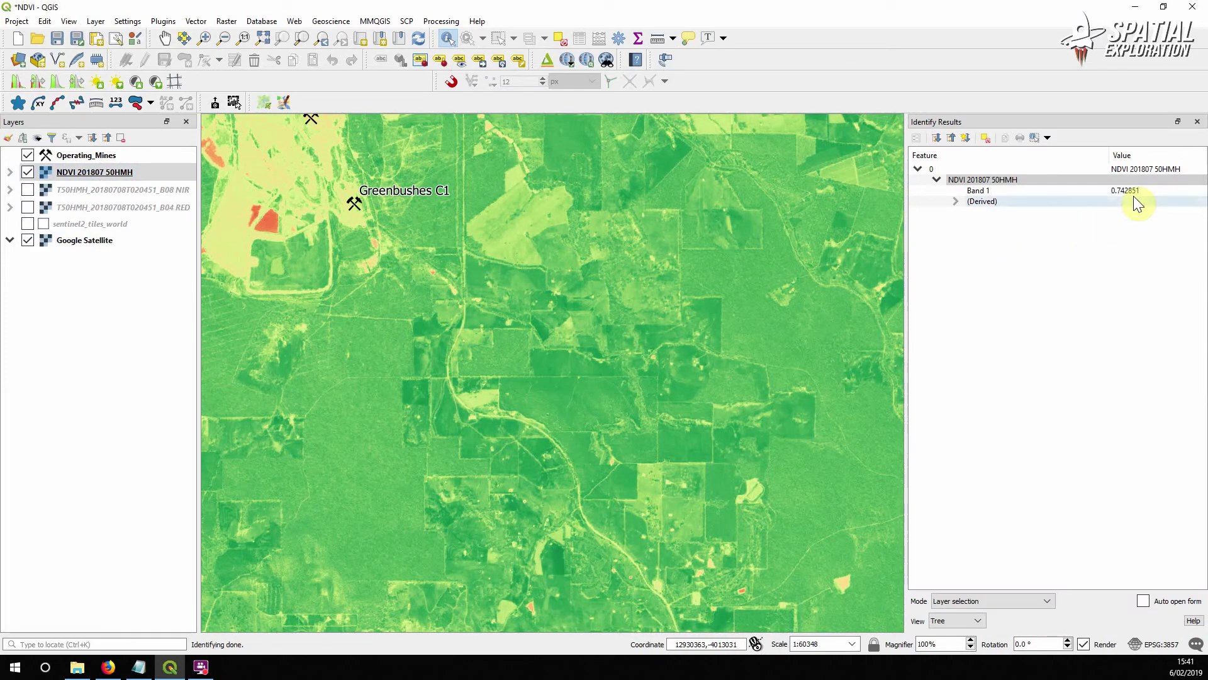
pyautogui.click(1198, 121)
pyautogui.click(423, 221)
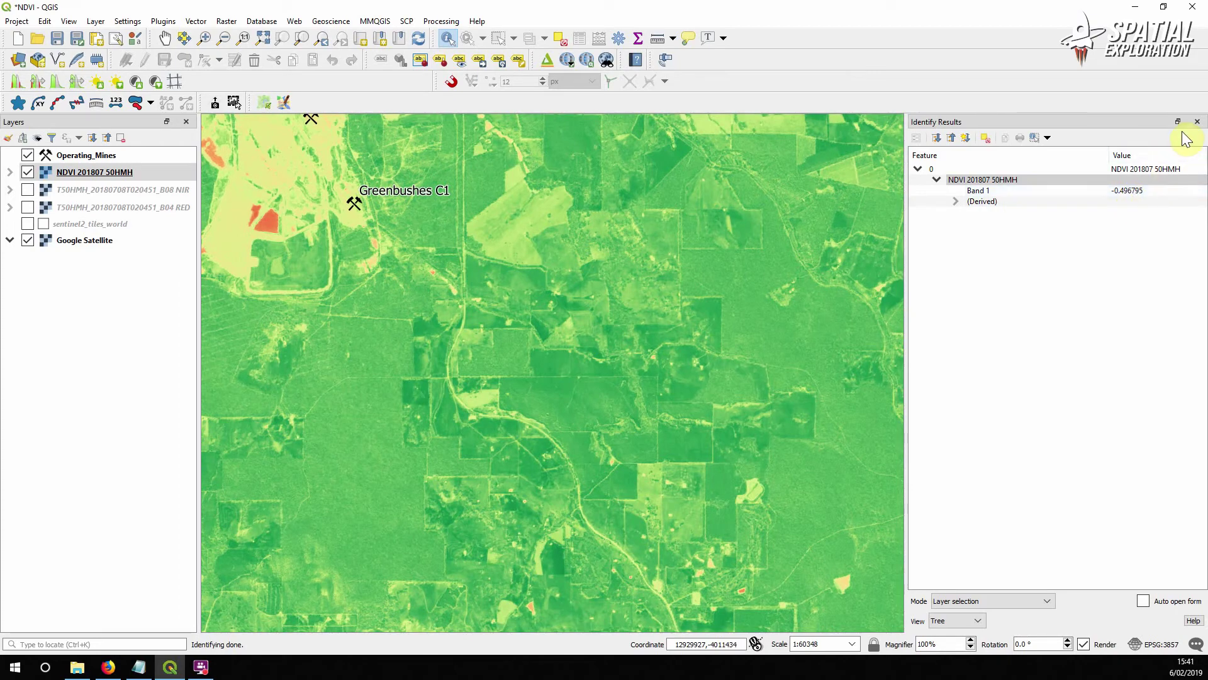
pyautogui.click(1197, 122)
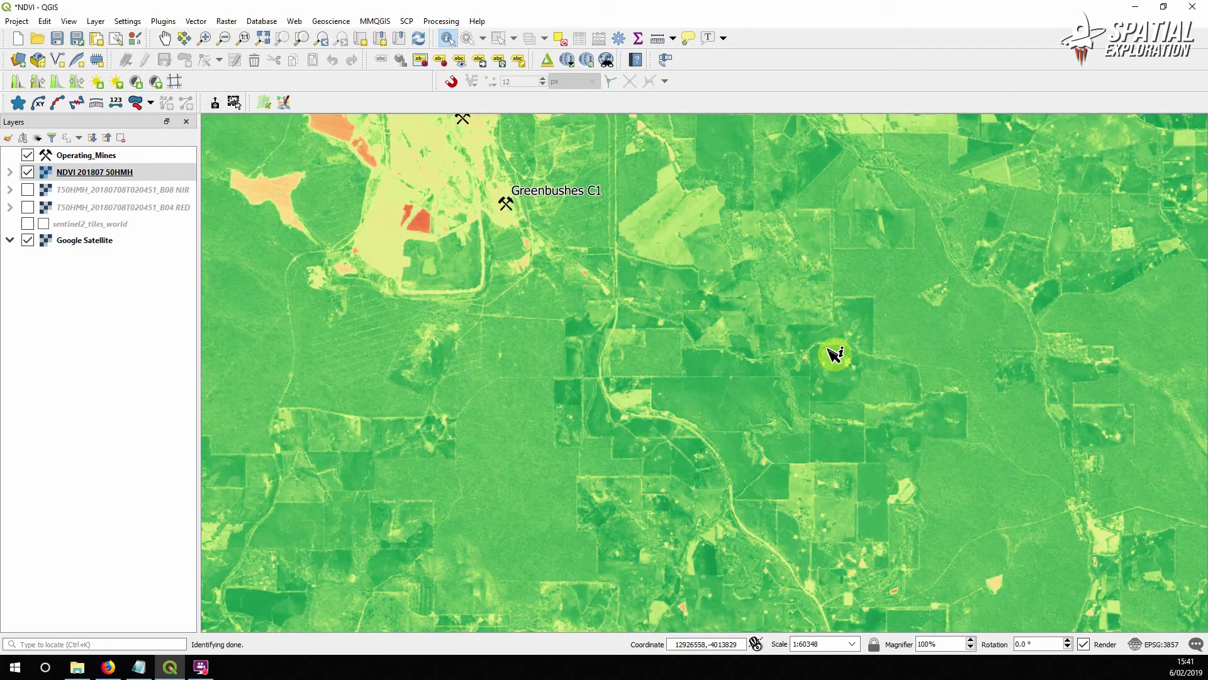
# Step: Zoom into the farmland and toggle NDVI against the satellite imagery
pyautogui.scroll(2, 818, 365)
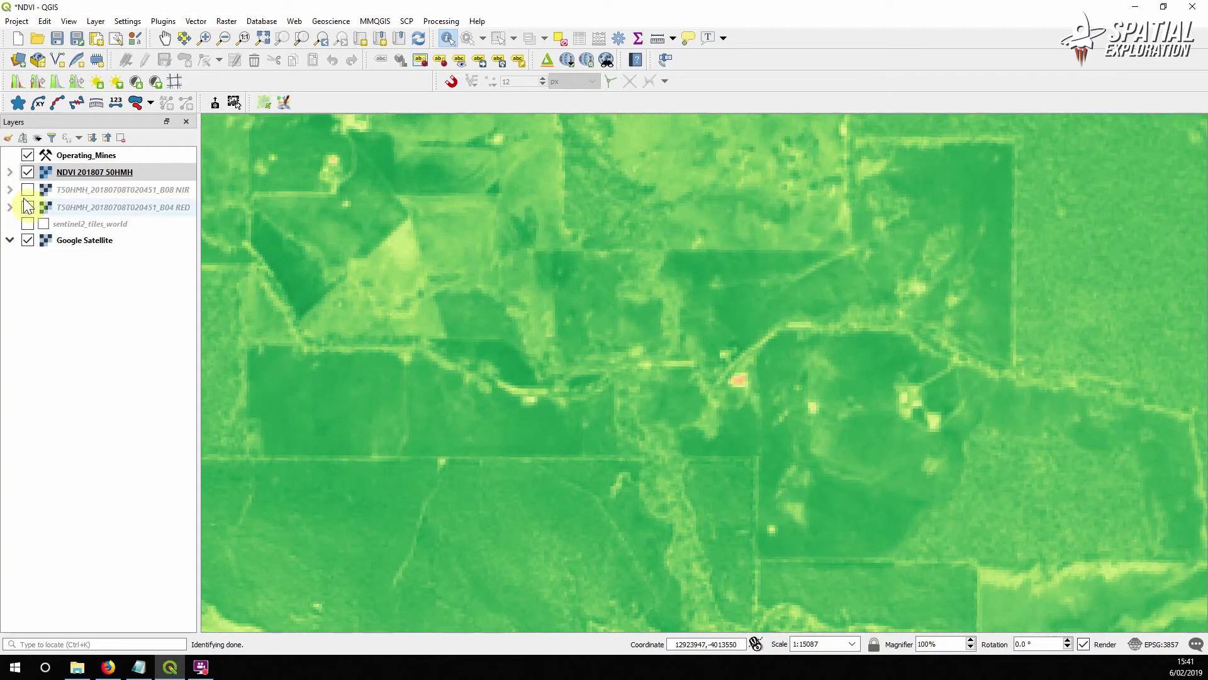
pyautogui.click(29, 172)
pyautogui.click(28, 172)
pyautogui.click(28, 172)
pyautogui.scroll(2, 680, 390)
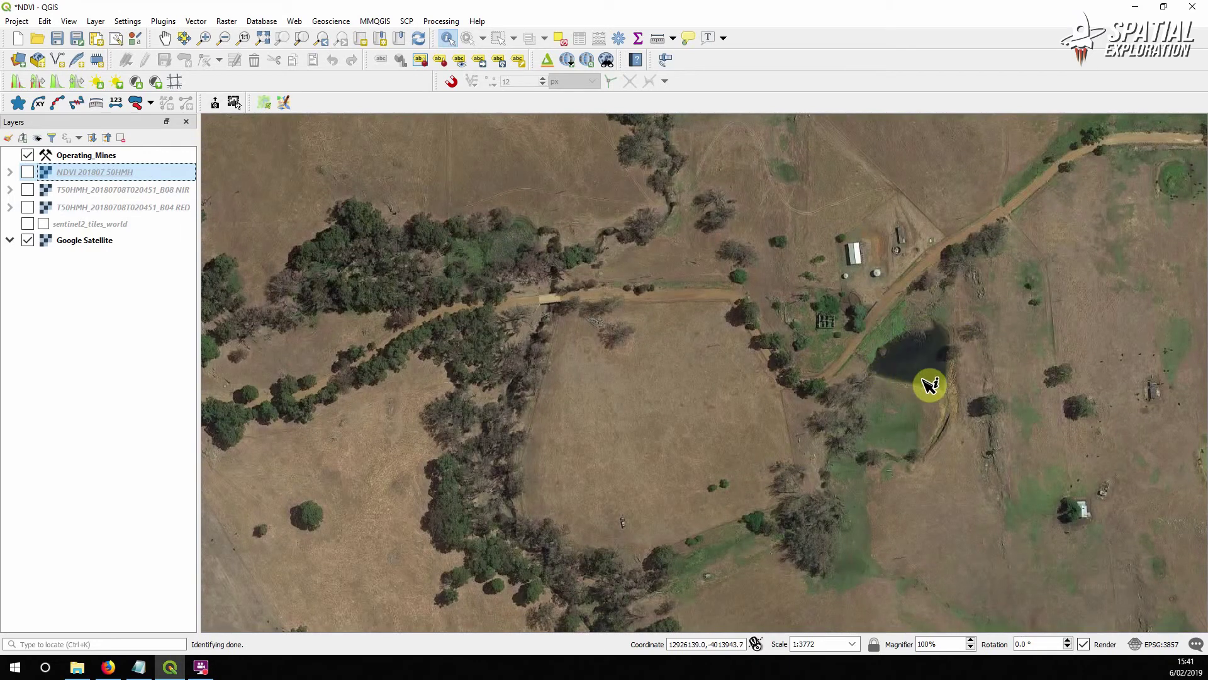
pyautogui.click(28, 173)
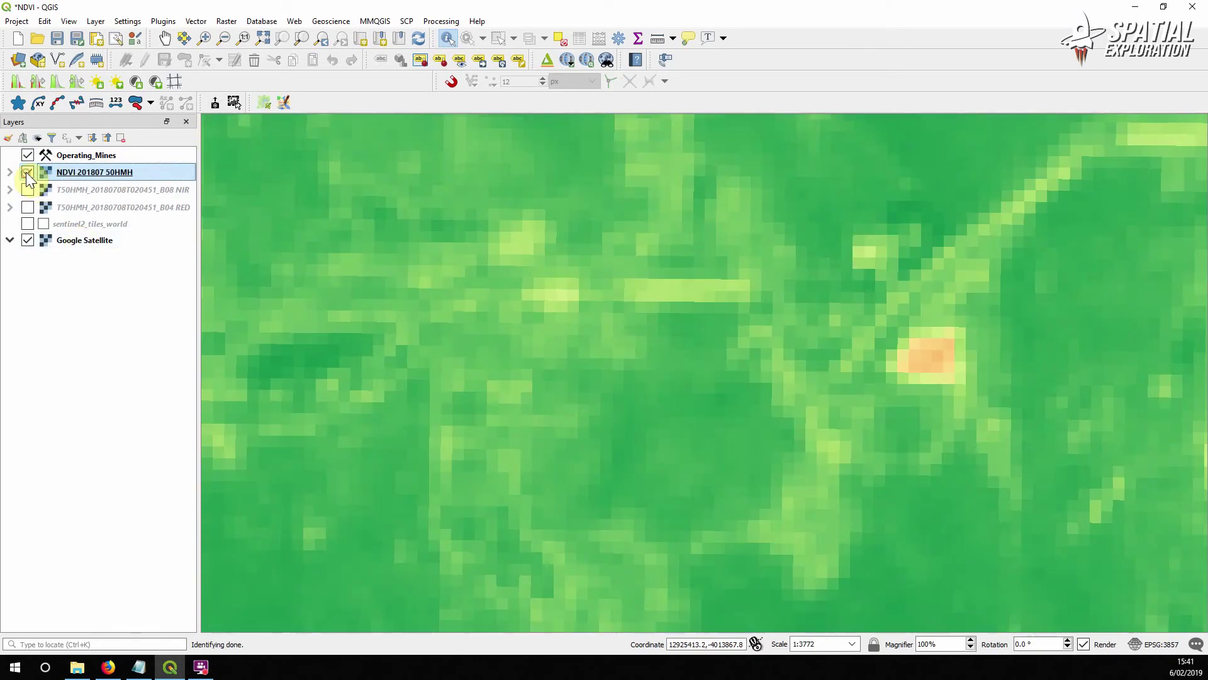
pyautogui.click(27, 172)
pyautogui.click(28, 171)
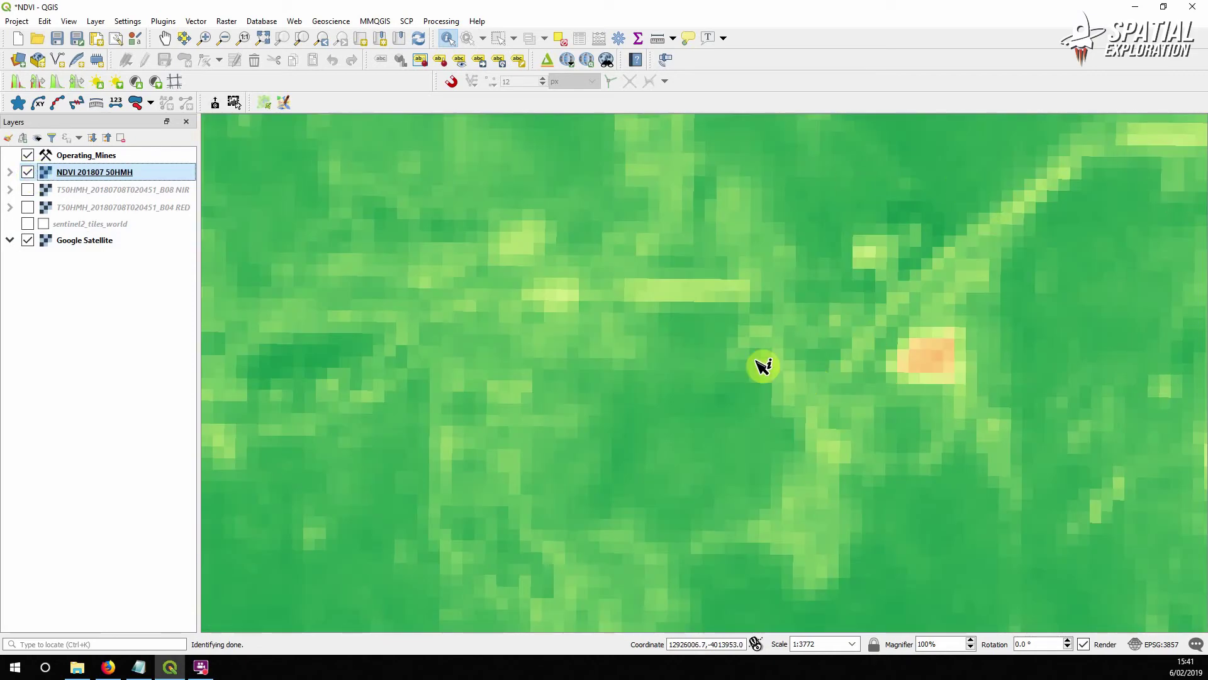
# Step: Zoom out, compare NDVI with the imagery again, and pan to new farmland
pyautogui.scroll(-2, 552, 309)
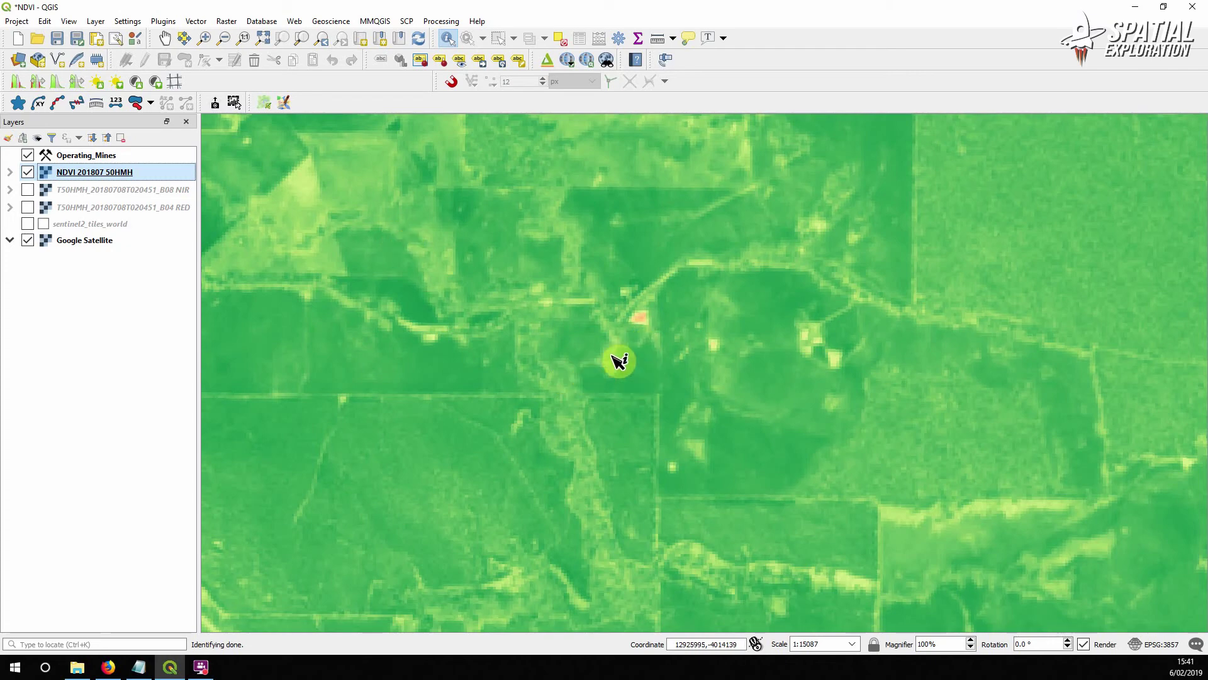
pyautogui.click(28, 173)
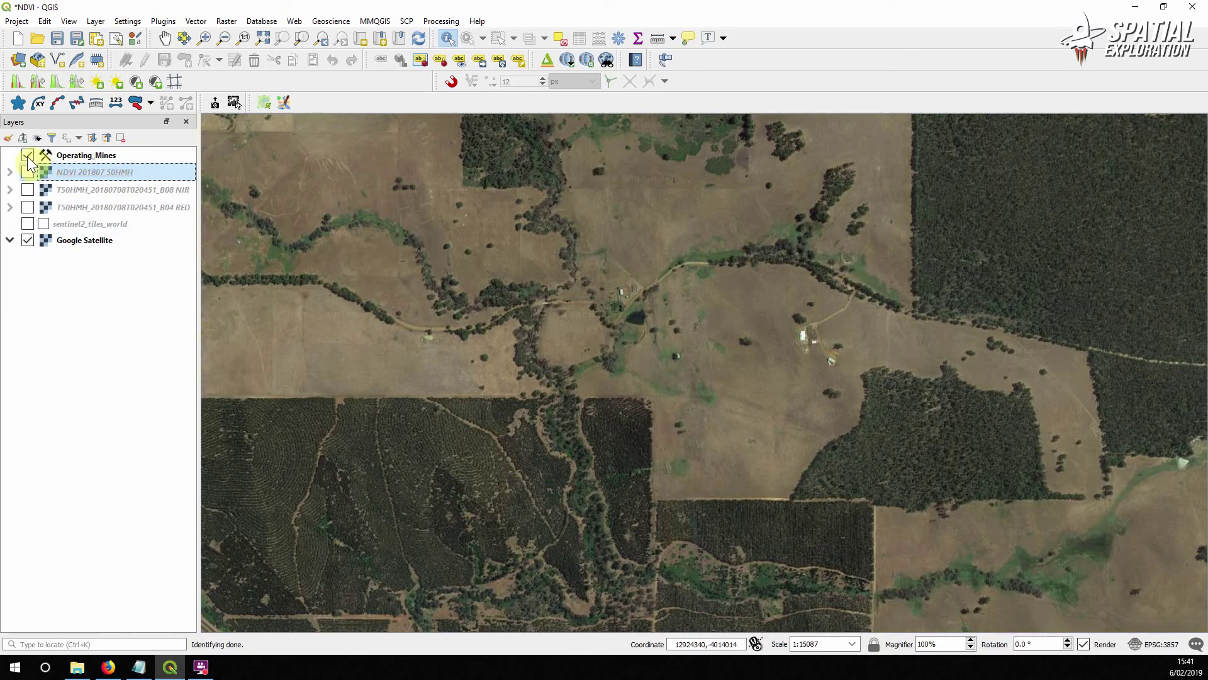
pyautogui.click(28, 172)
pyautogui.scroll(-1, 343, 351)
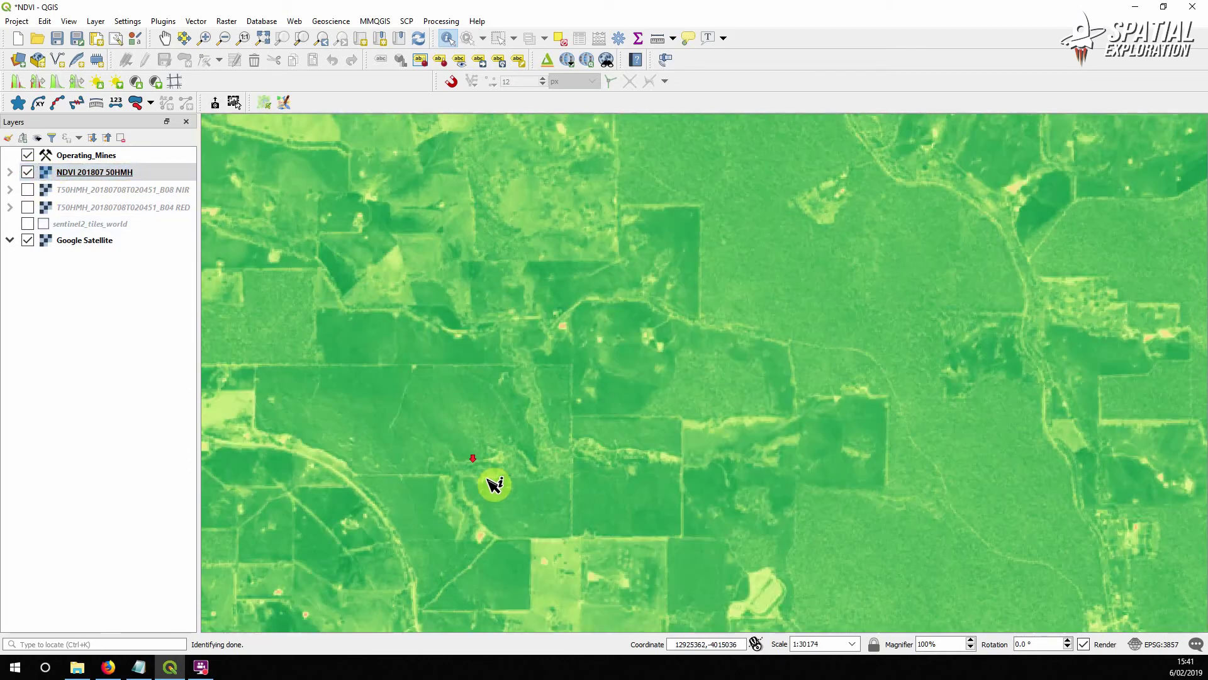
pyautogui.moveTo(499, 491); pyautogui.dragTo(702, 250)
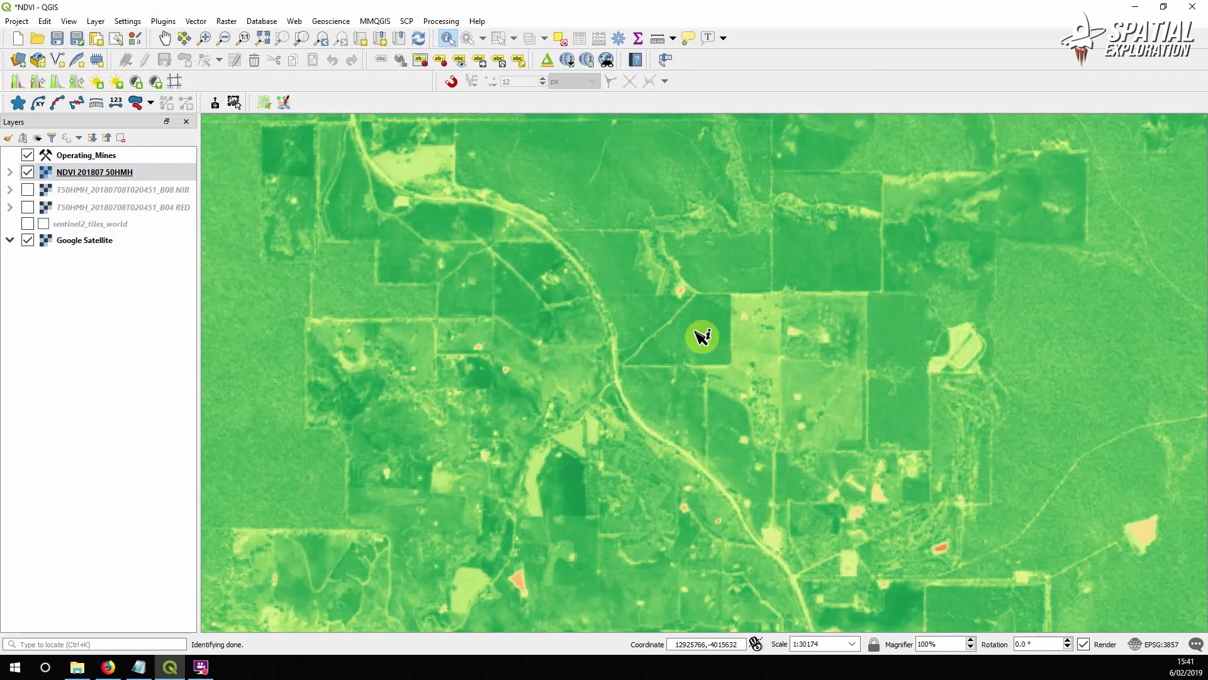